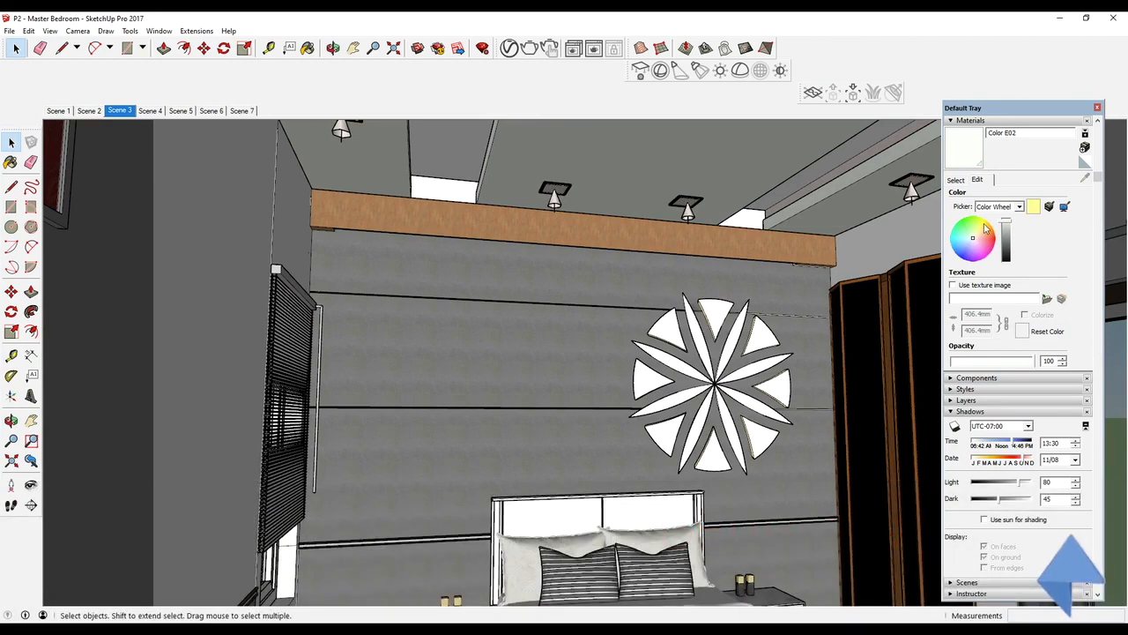
Step: Paint the lowered ceiling panels inside the ceiling group with yellow Color E03
left_click(958, 179)
left_click(1018, 262)
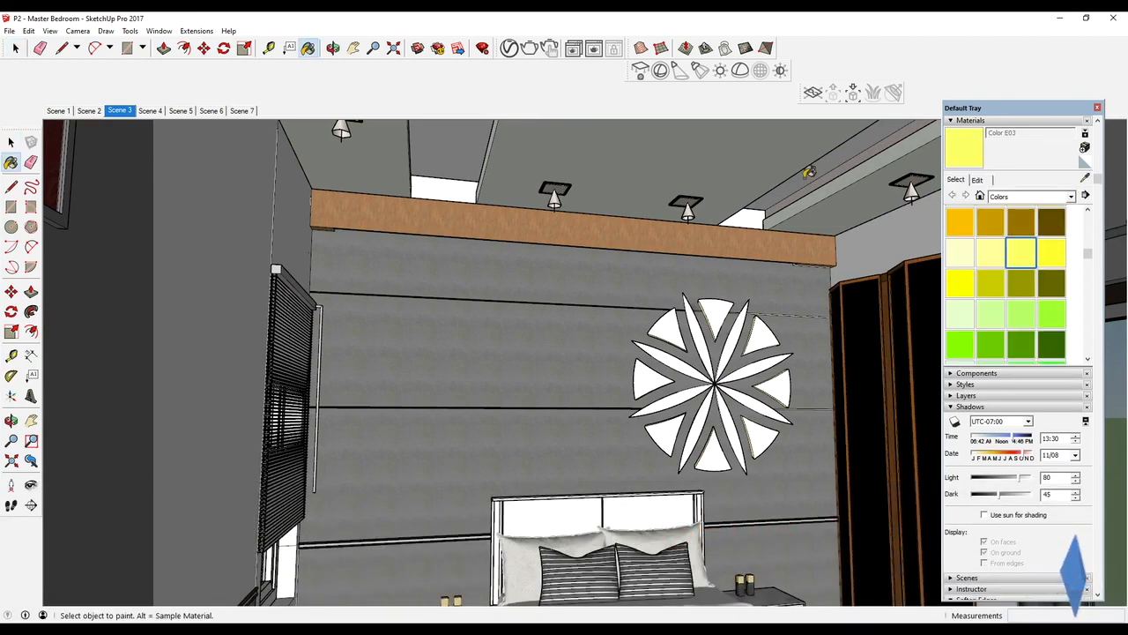
key("ctrl+a")
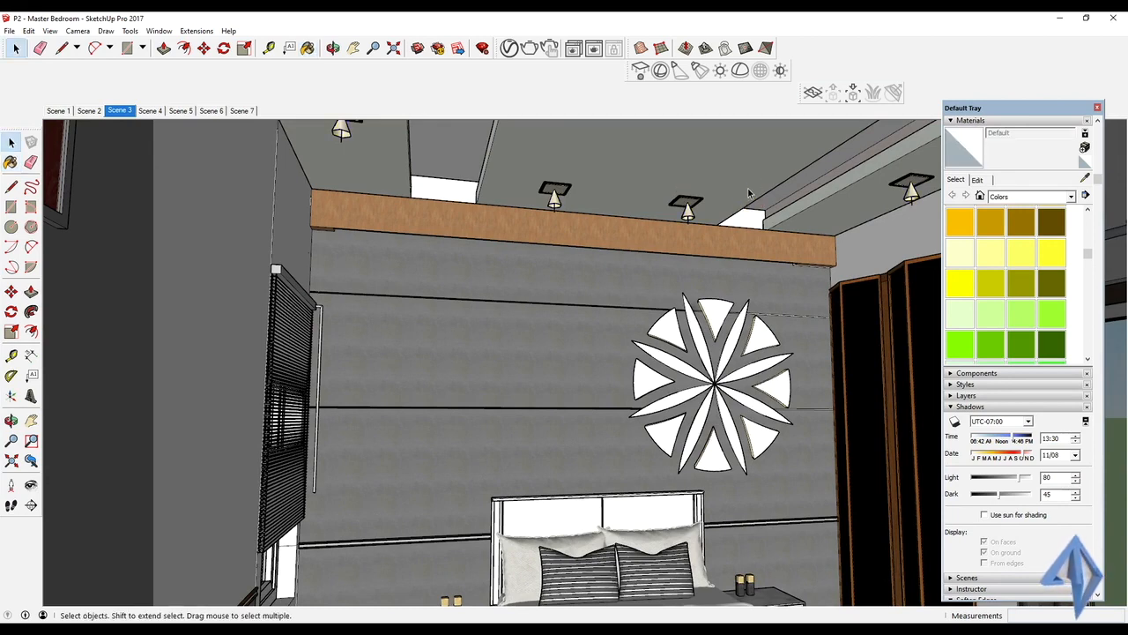
left_click(990, 255)
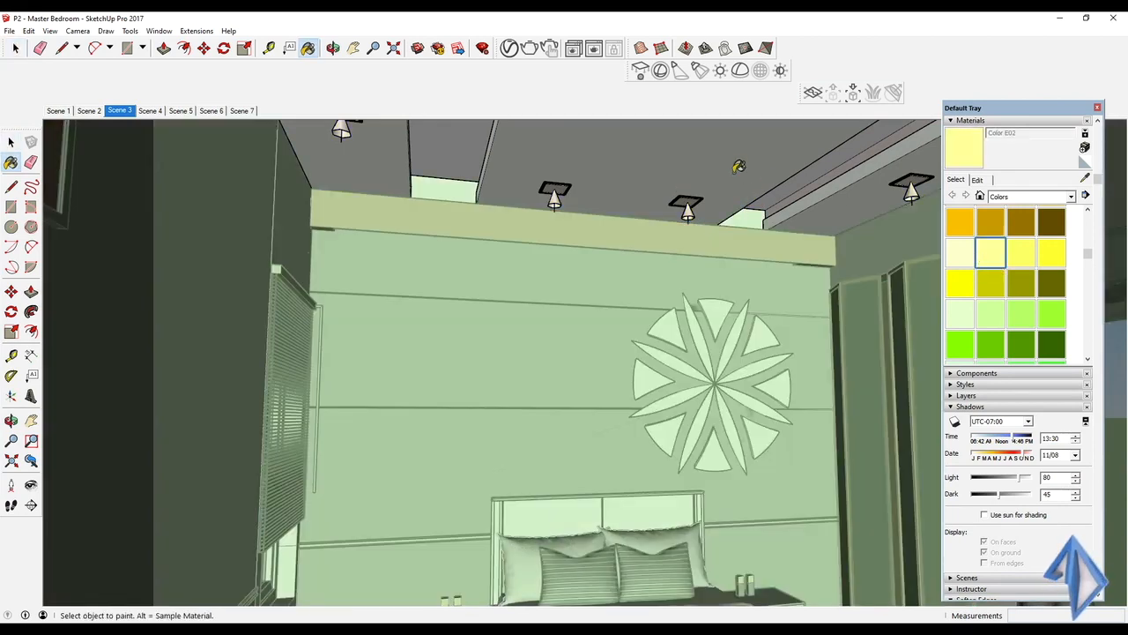
scroll(840, 194, "up", 1)
left_click(840, 194)
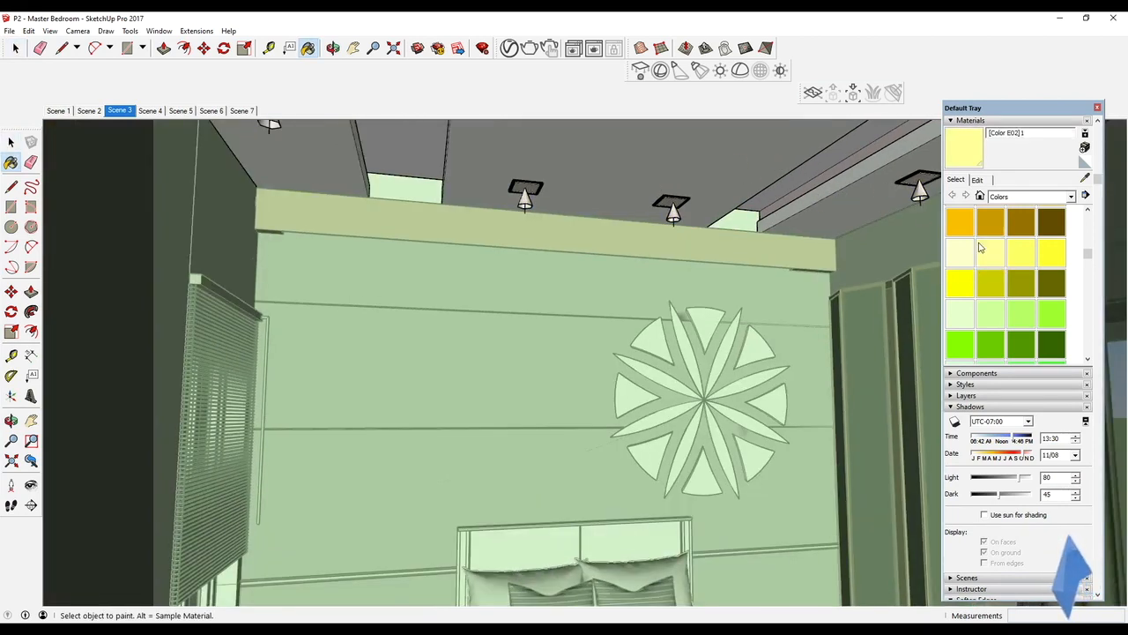
middle_click_drag(865, 172, 839, 182)
key("space")
key("b")
left_click(828, 162)
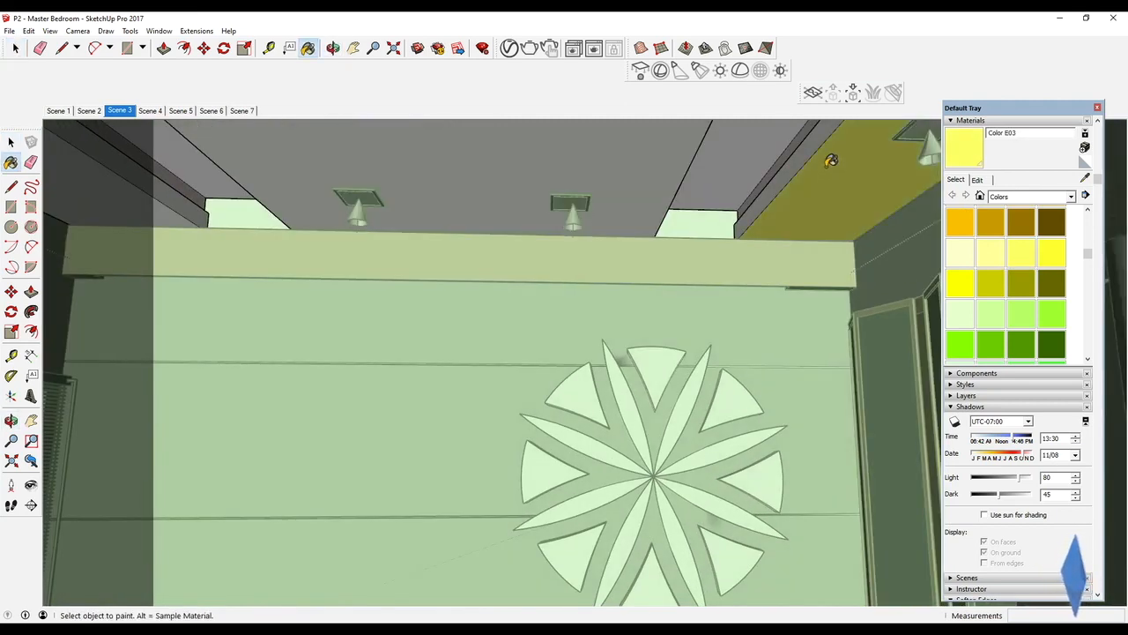
Step: Paint the inner side faces of the recessed ceiling strips with Color D05 and leave the ceiling group
mouse_move(800, 142)
middle_mouse_down()
mouse_move(629, 235)
mouse_move(644, 202)
mouse_move(677, 240)
mouse_move(817, 231)
mouse_move(722, 191)
mouse_move(470, 235)
mouse_move(636, 194)
middle_mouse_up()
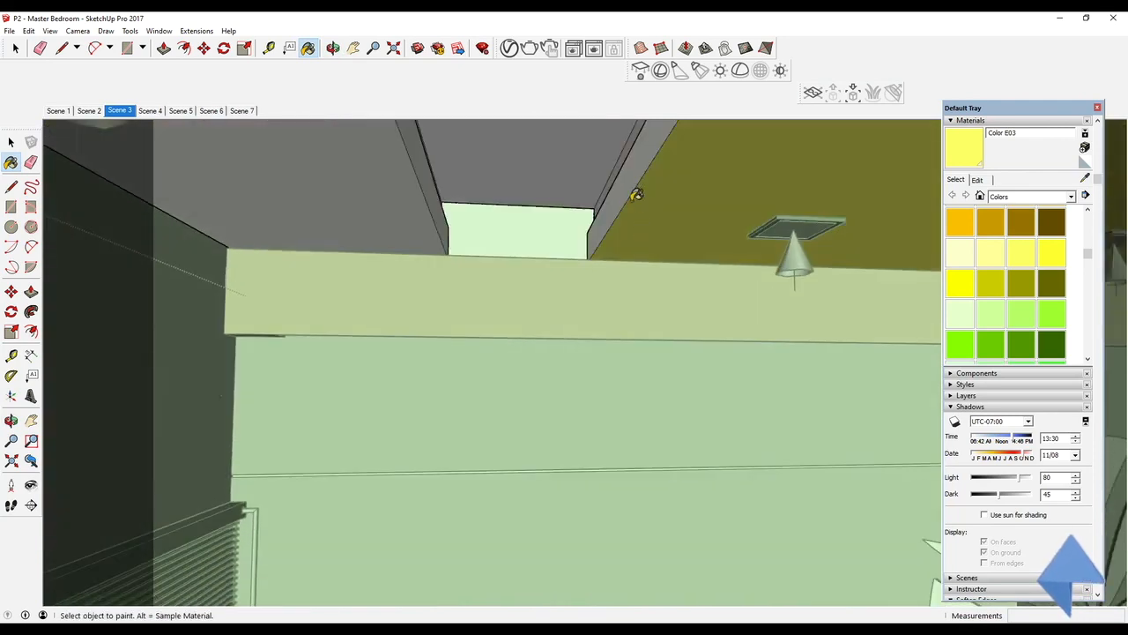
mouse_move(432, 219)
middle_mouse_down()
mouse_move(494, 275)
mouse_move(506, 263)
mouse_move(490, 300)
mouse_move(473, 294)
mouse_move(483, 258)
middle_mouse_up()
scroll(479, 274, "up", 4)
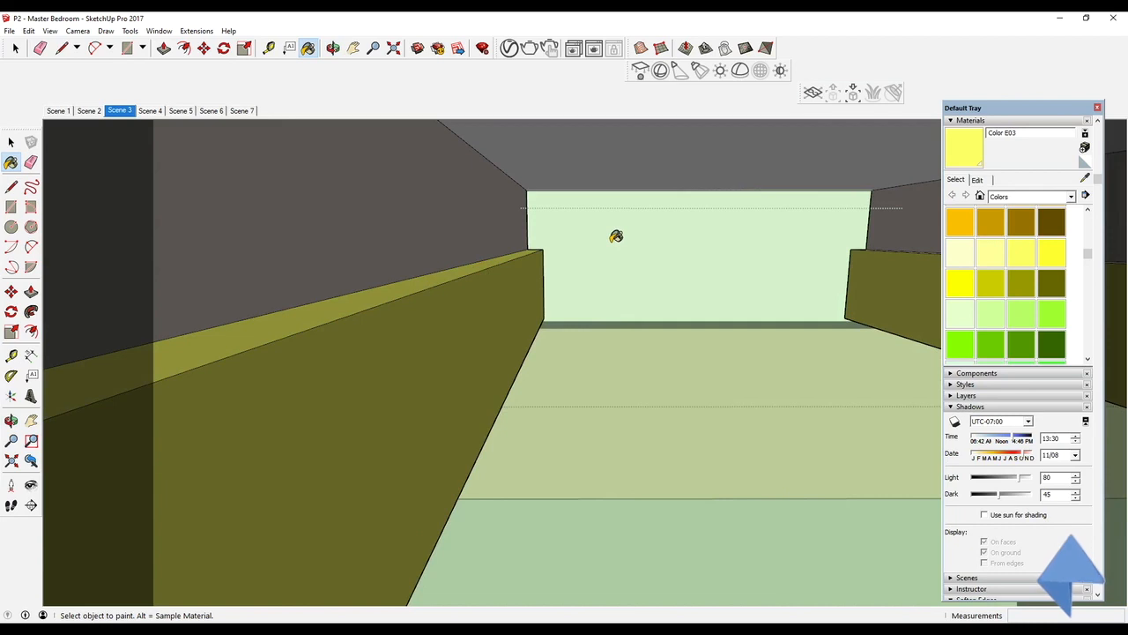
left_click(991, 222)
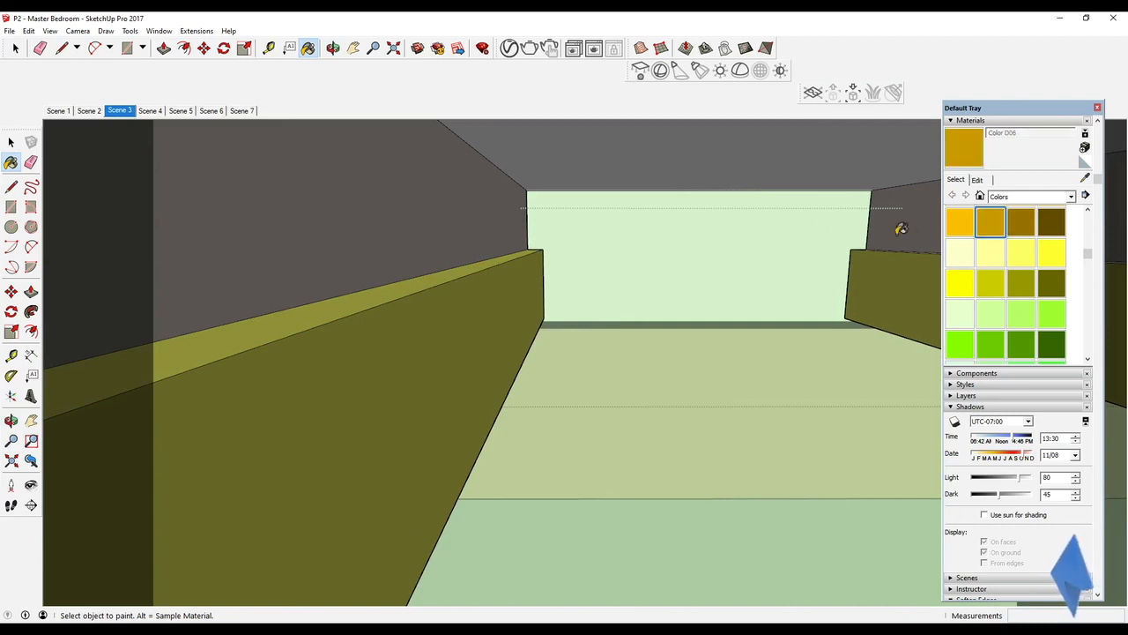
left_click(956, 231)
middle_click_drag(483, 232, 808, 244)
mouse_move(760, 304)
middle_mouse_down()
mouse_move(732, 300)
mouse_move(760, 302)
mouse_move(539, 116)
mouse_move(305, 214)
mouse_move(325, 254)
mouse_move(619, 282)
mouse_move(625, 313)
middle_mouse_up()
left_click(747, 302, "alt")
left_click(968, 228)
middle_click_drag(644, 183, 781, 157)
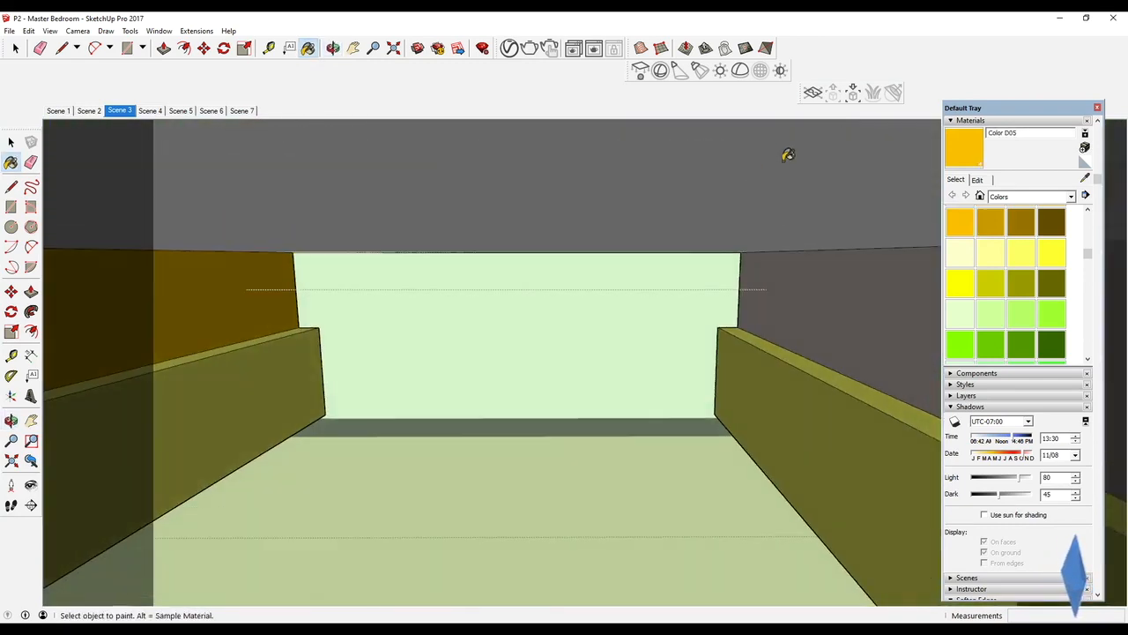
middle_click_drag(793, 277, 828, 174)
key("space")
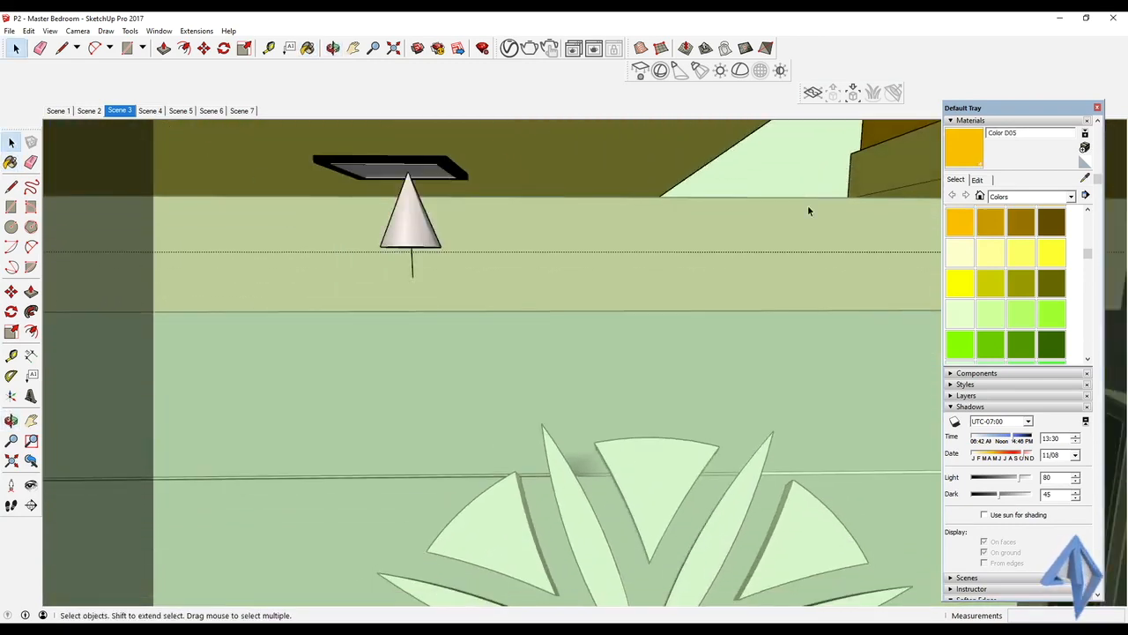
left_click(732, 239)
Step: Frame the whole bedroom with the bed and armchairs and render it with V-Ray
scroll(731, 239, "down", 3)
middle_click_drag(731, 239, 479, 189)
scroll(732, 225, "down", 3)
scroll(679, 220, "down", 2)
scroll(705, 195, "down", 1)
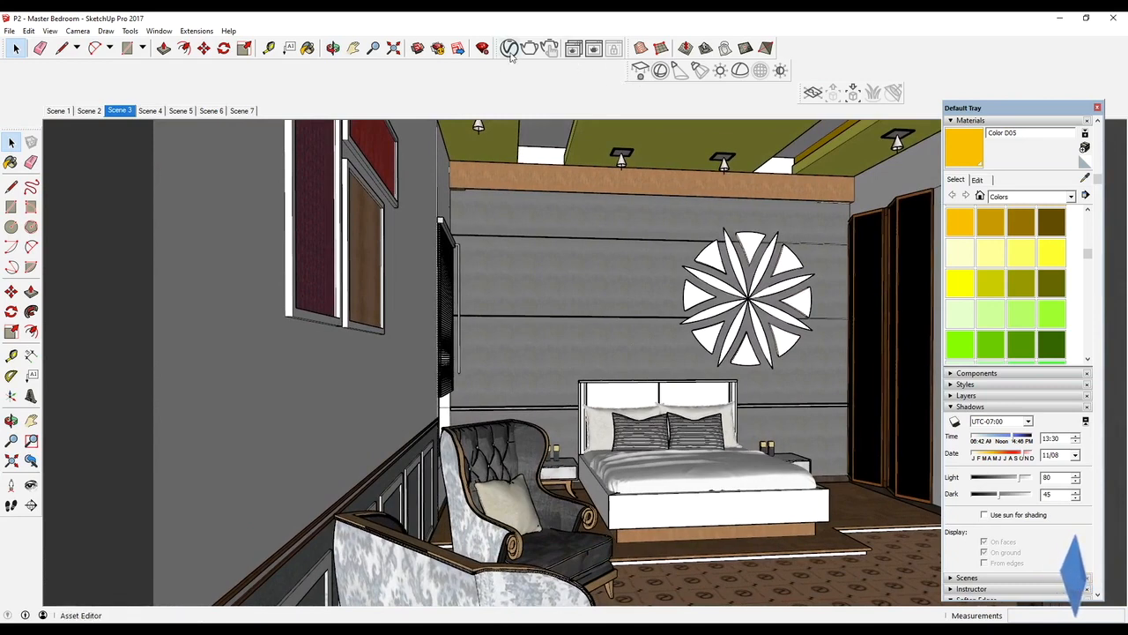
left_click(530, 52)
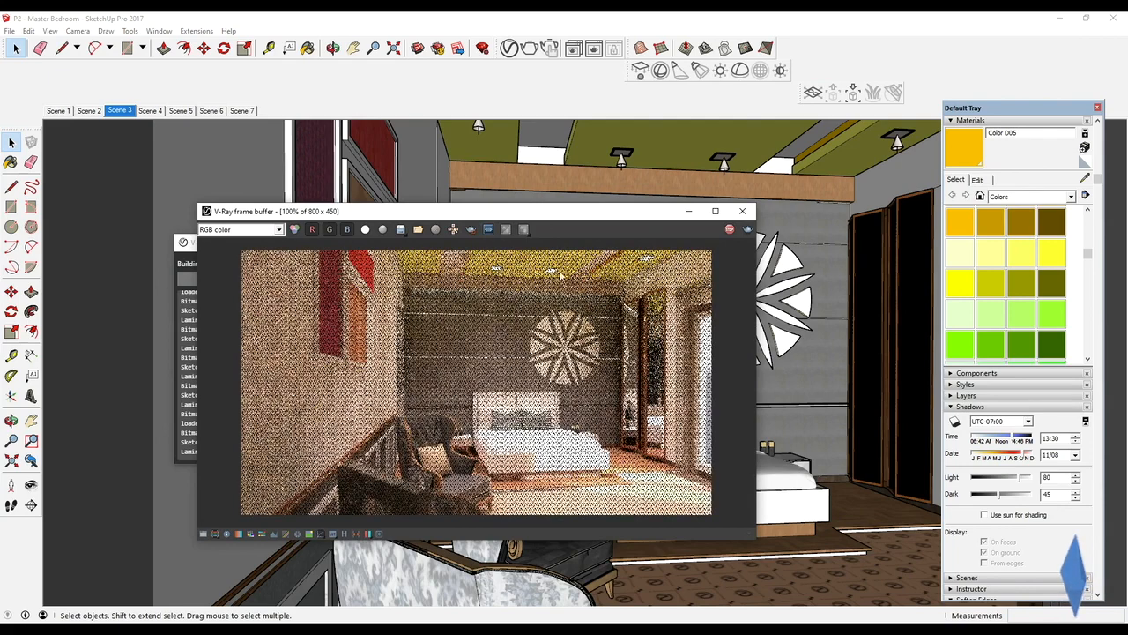
Step: Stop the render, start an interactive one and place the V-Ray Asset Editor beside the frame buffer
left_click(509, 49)
left_click(730, 229)
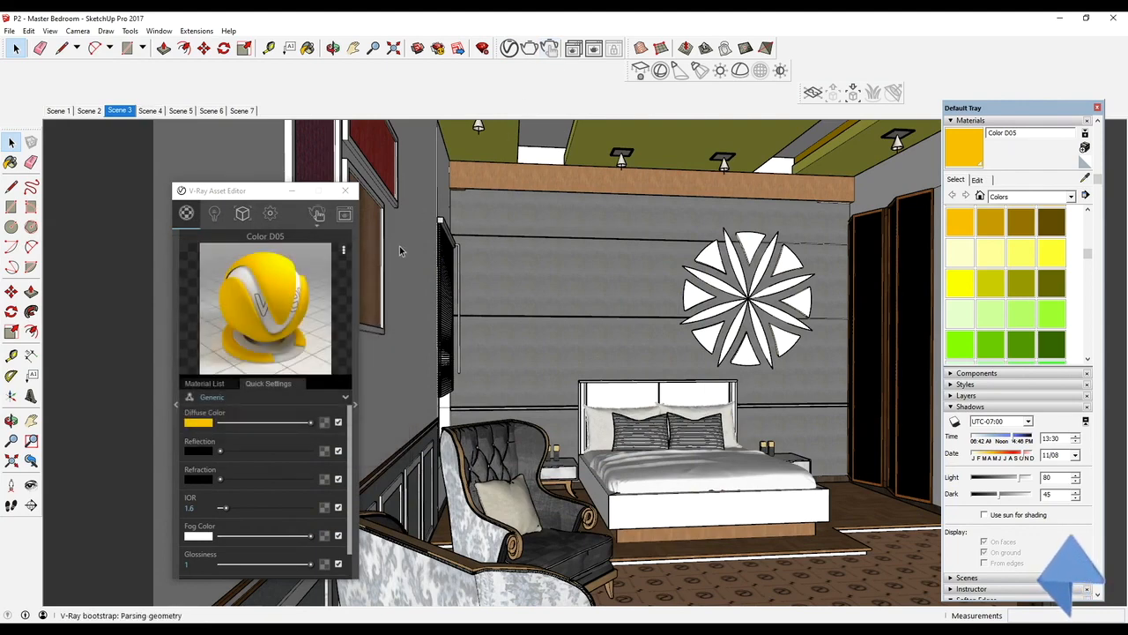
left_click_drag(392, 213, 600, 193)
mouse_move(258, 198)
left_mouse_down()
mouse_move(234, 174)
mouse_move(319, 193)
left_mouse_up()
Step: Change Color D05 to a Paint material with a cream diffuse colour of RGB 255, 250, 232
left_click(342, 397)
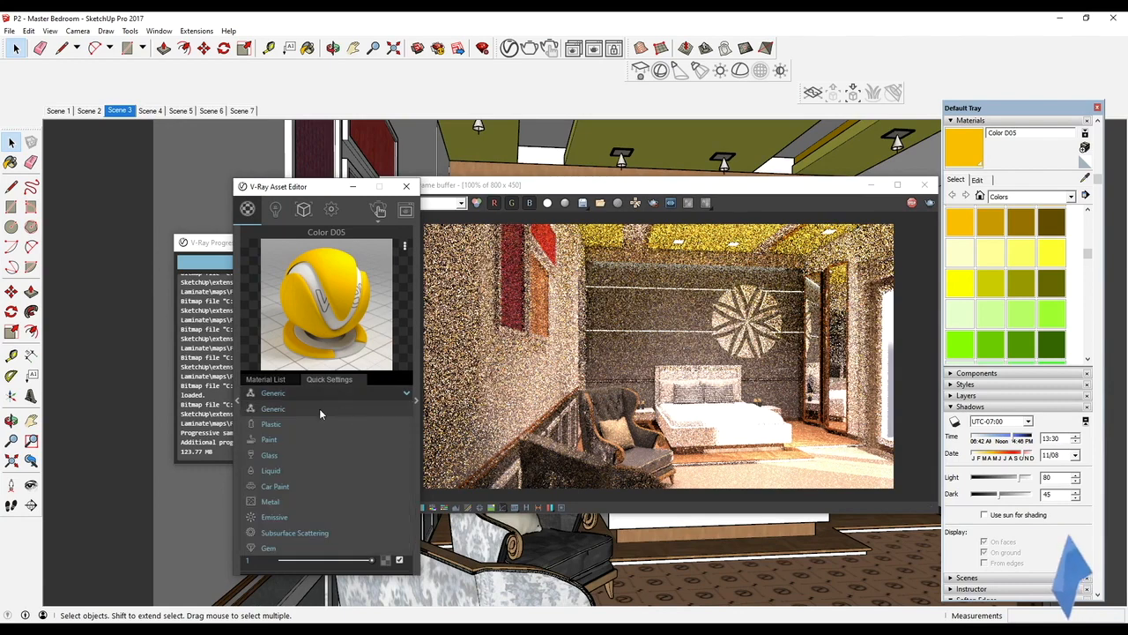
left_click(300, 423)
left_click(331, 396)
left_click(298, 438)
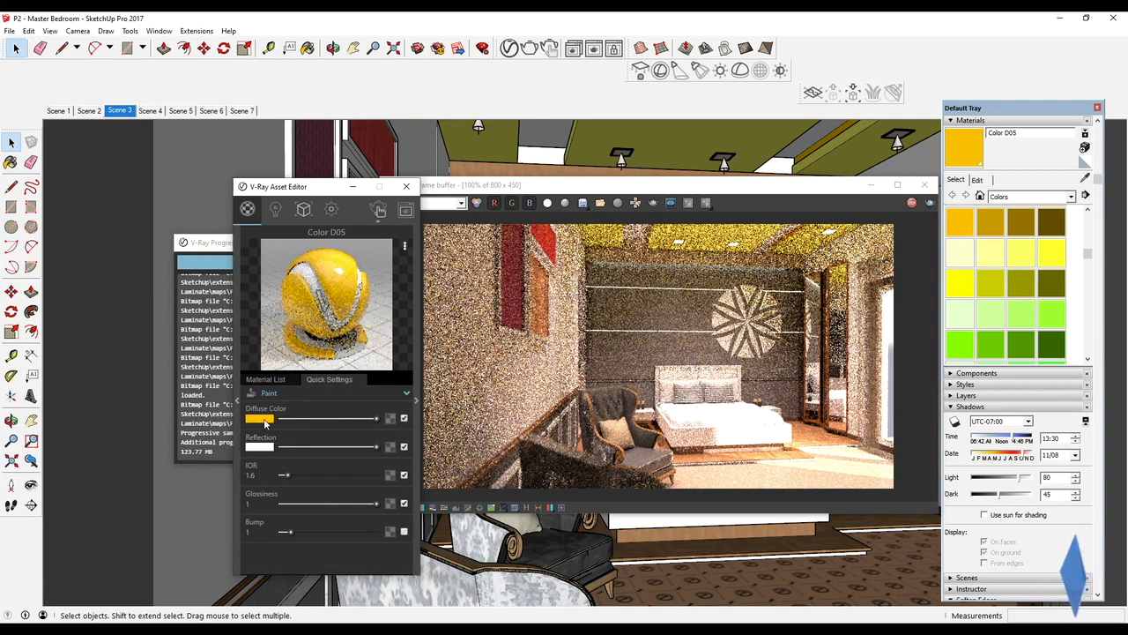
left_click(263, 419)
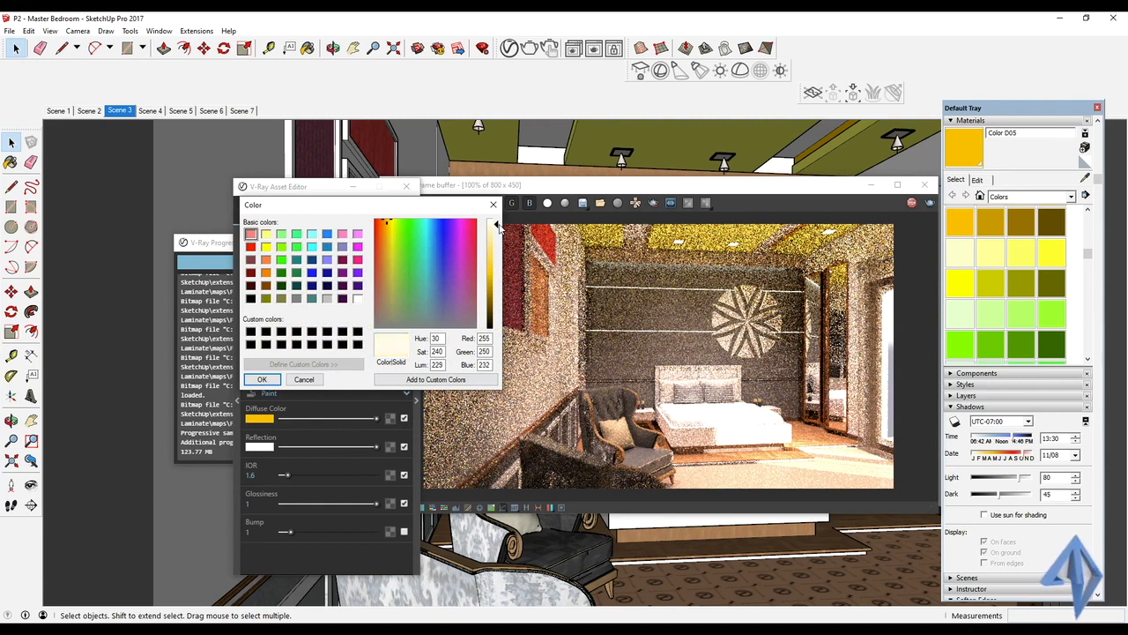
left_click(262, 380)
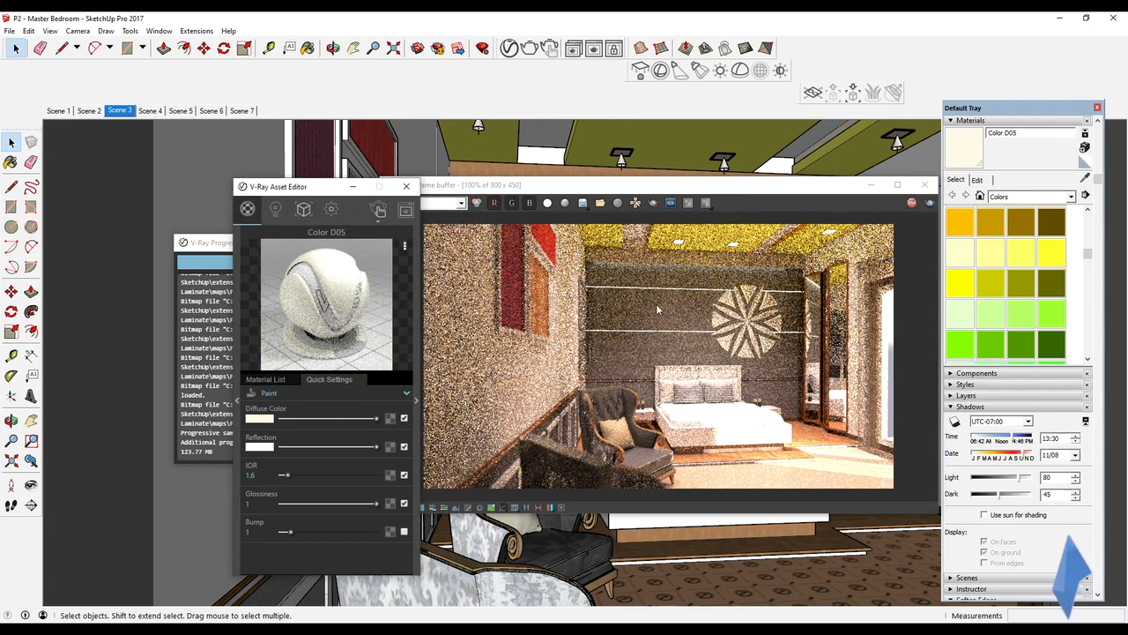
Step: Stop the render, close the frame buffer and restart the interactive render
scroll(601, 555, "up", 2)
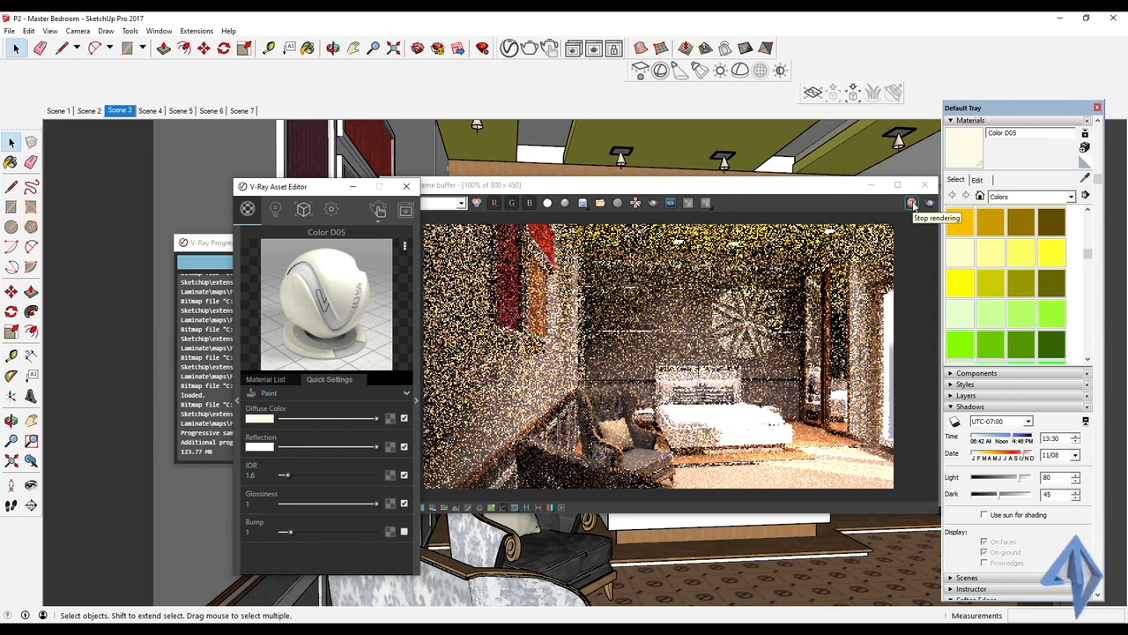
left_click(913, 204)
left_click(635, 205)
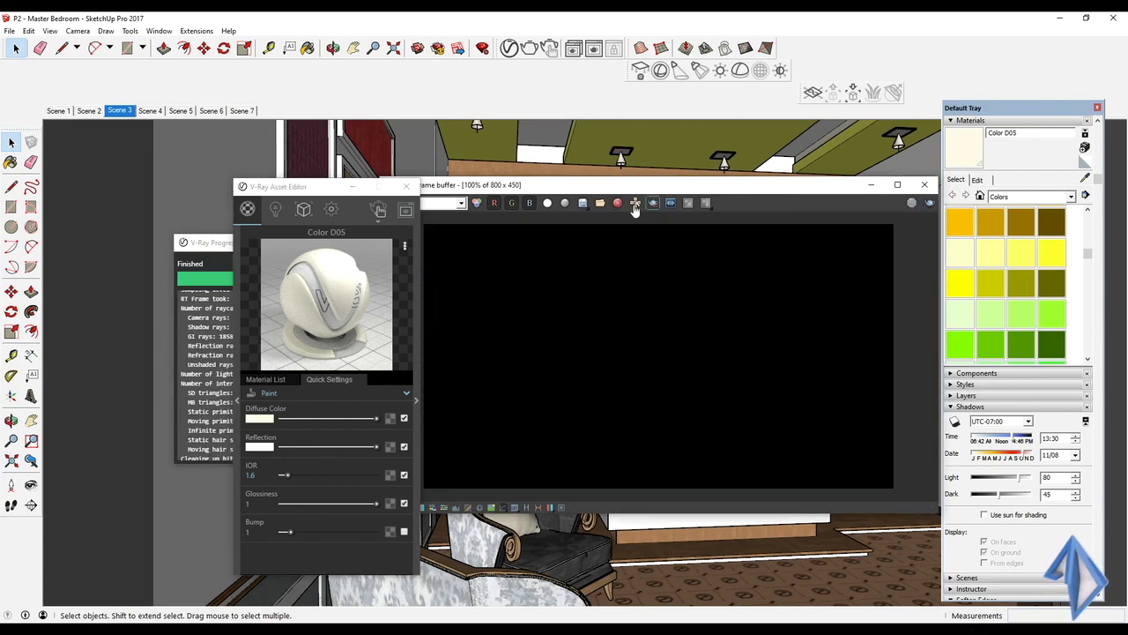
left_click(924, 185)
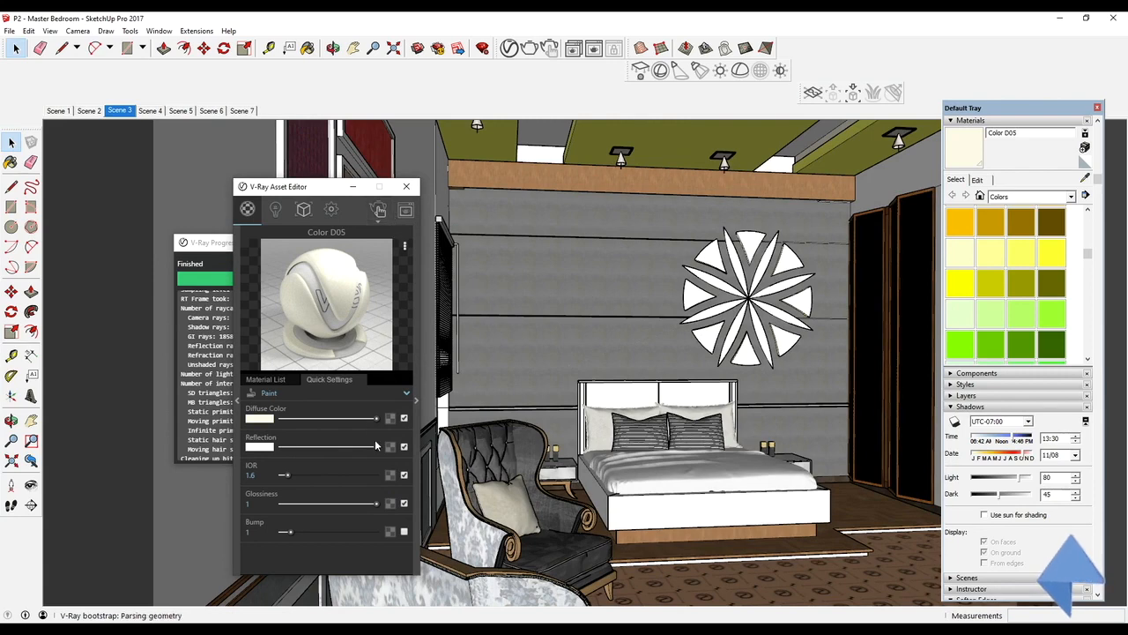
left_click(362, 397)
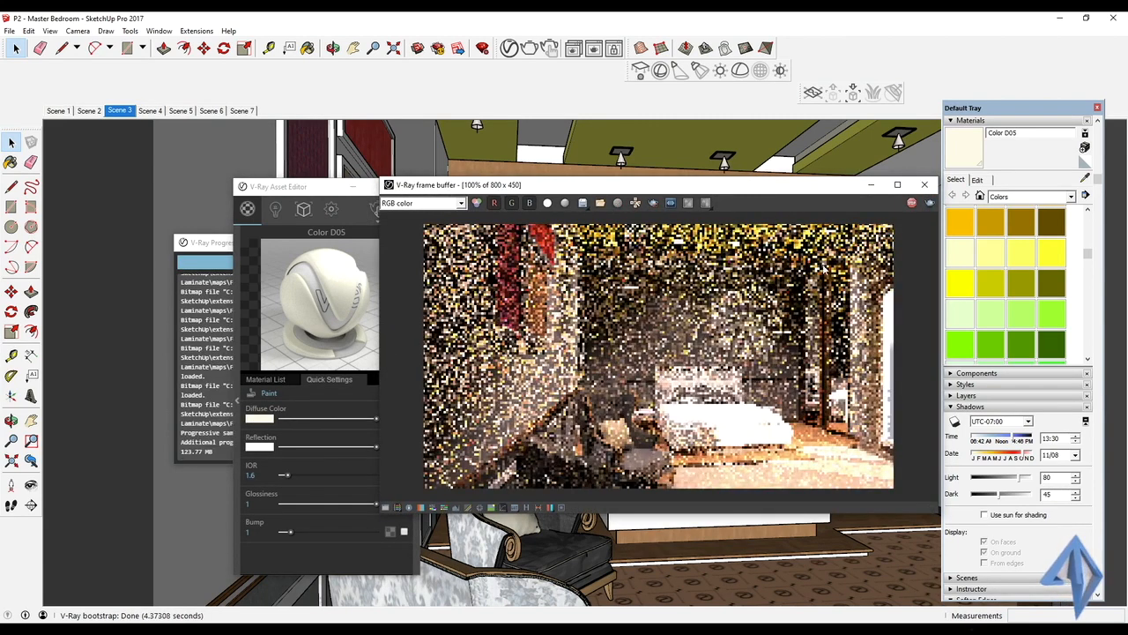
Step: Set Color D05's diffuse colour to white and show its SketchUp colour settings
left_click(260, 420)
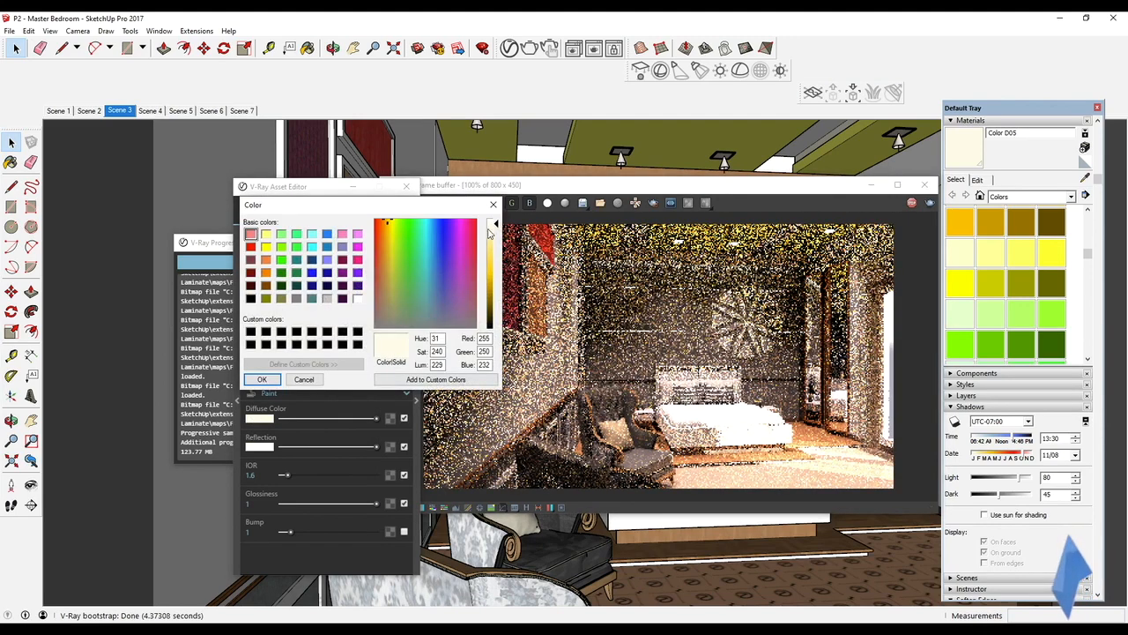
left_click(262, 379)
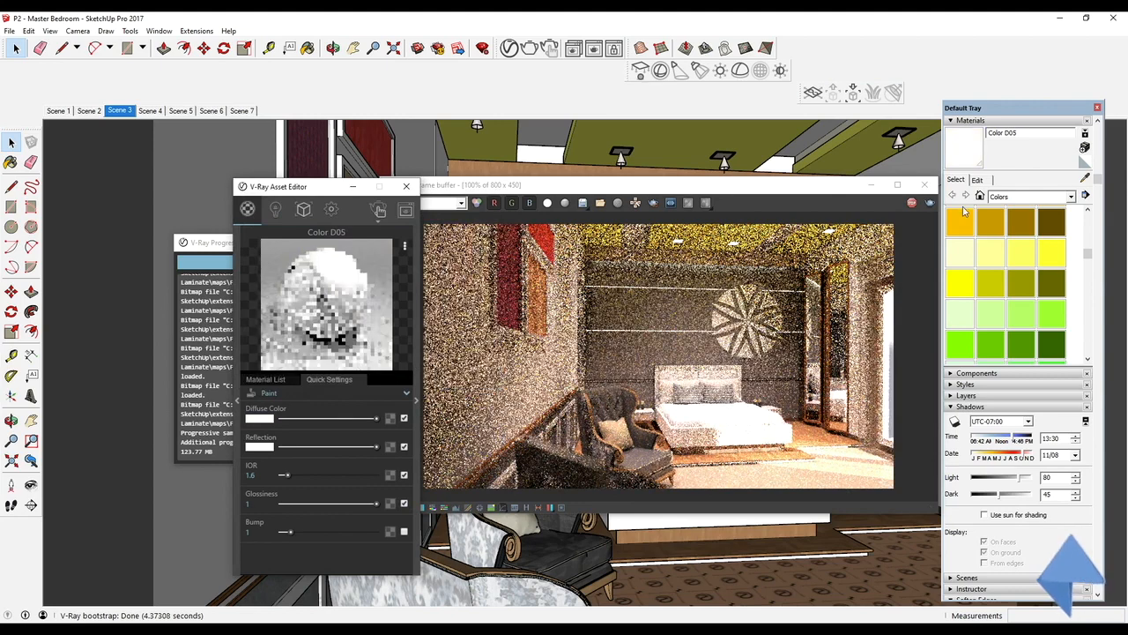
left_click(979, 180)
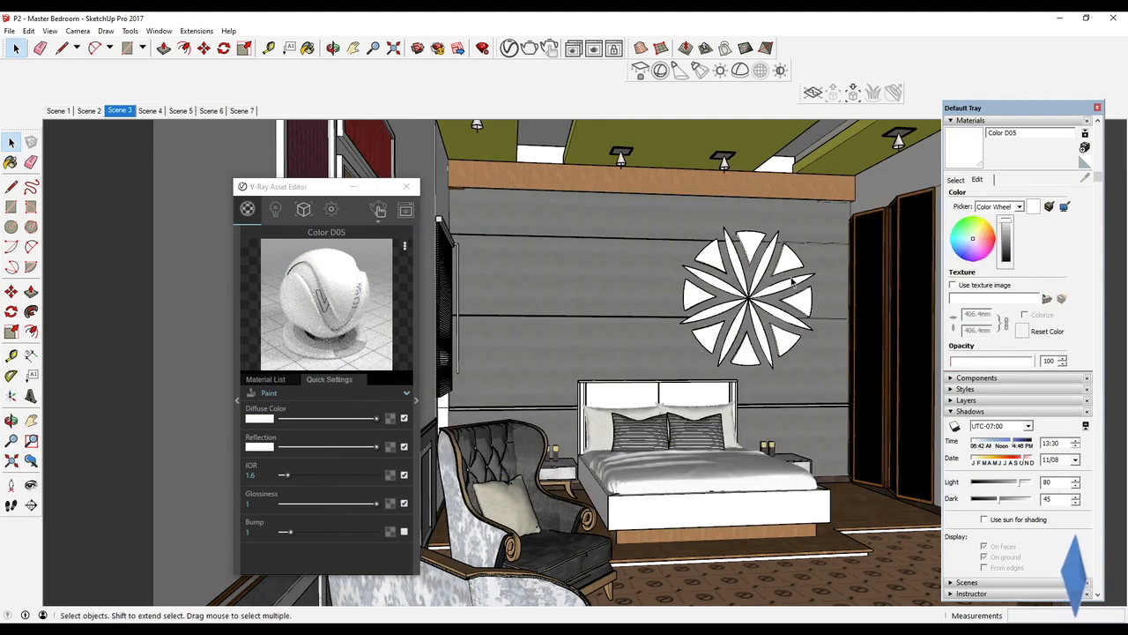
Step: Bring back the render window and enlarge the ceiling and wall medallion to 200%
left_click(459, 627)
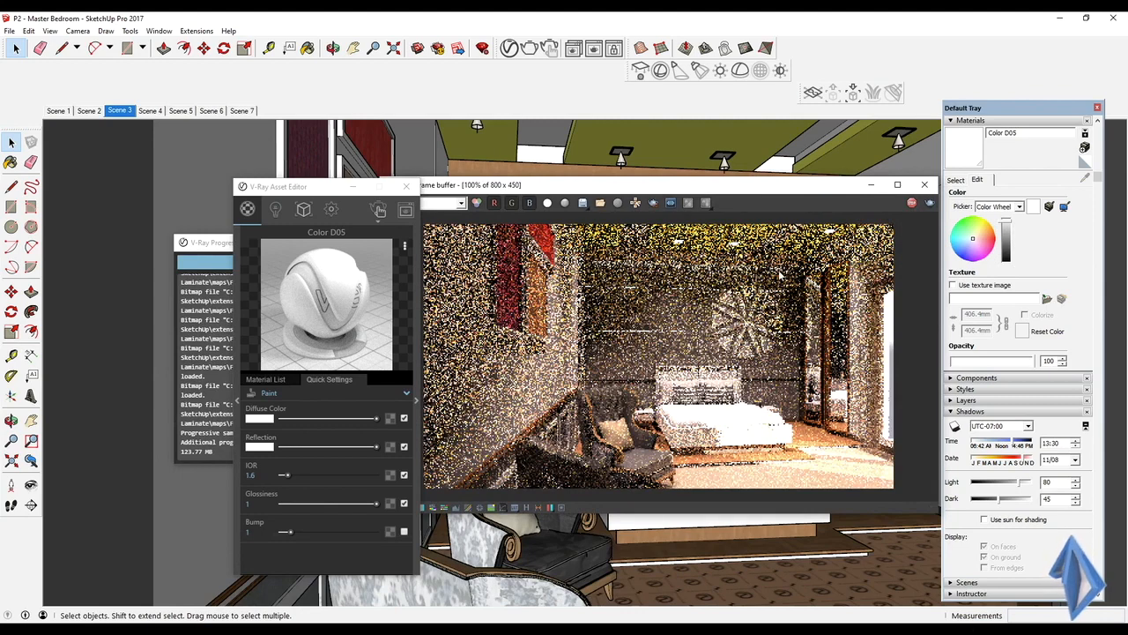
left_click_drag(777, 186, 683, 138)
scroll(692, 183, "up", 2)
scroll(704, 208, "down", 1)
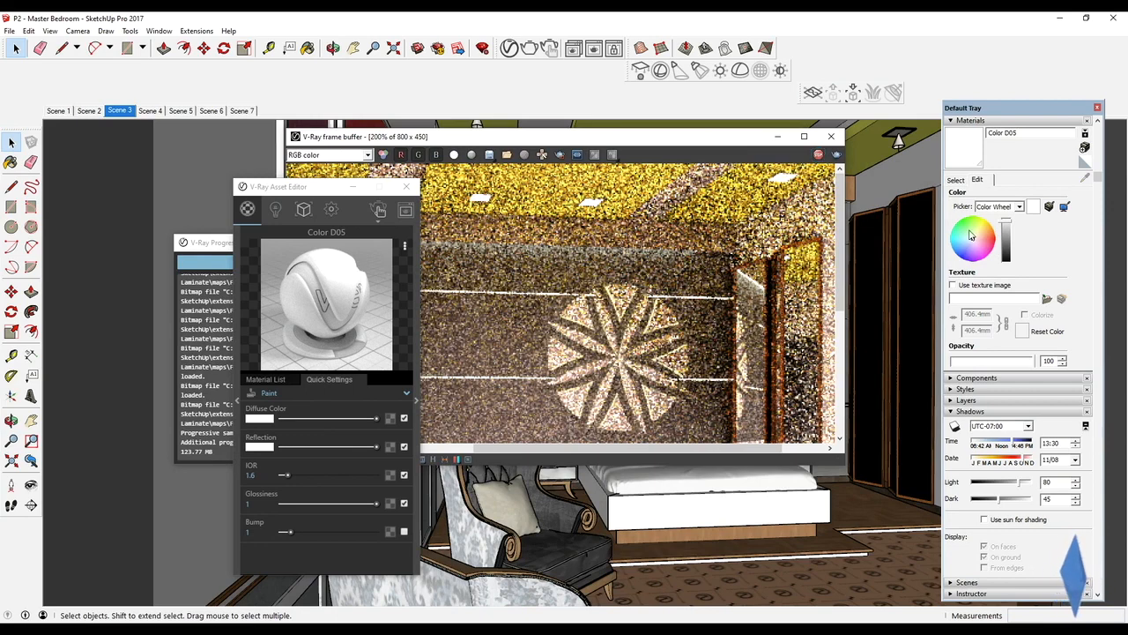
Step: Turn off the diffuse texture option of Color D05 and return the render display to 100%
left_click(406, 422)
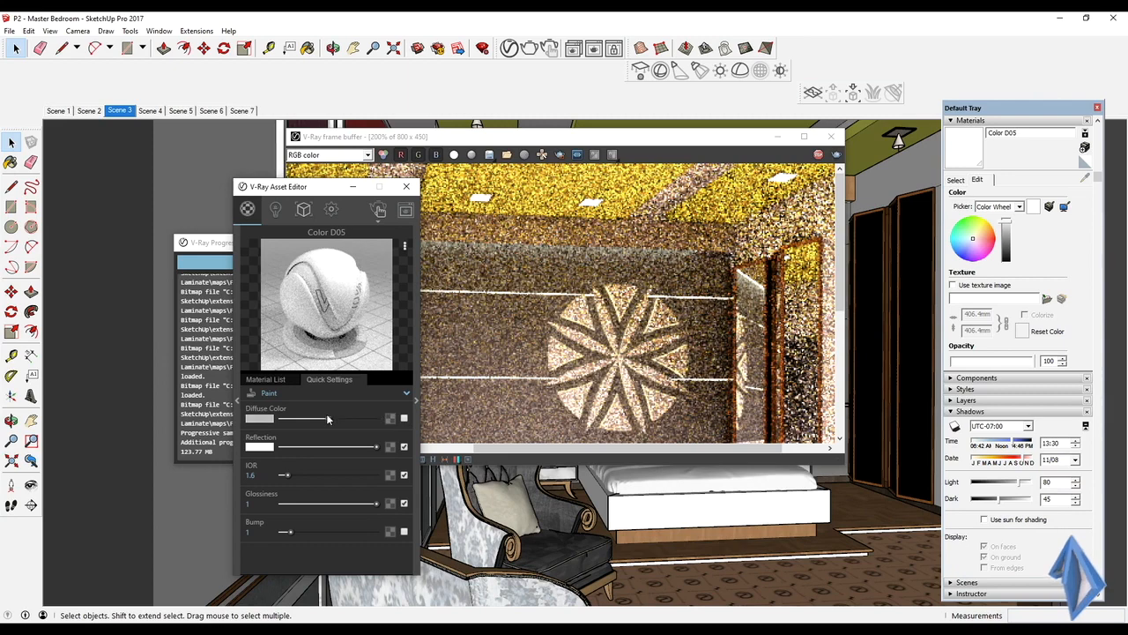
left_click(610, 456)
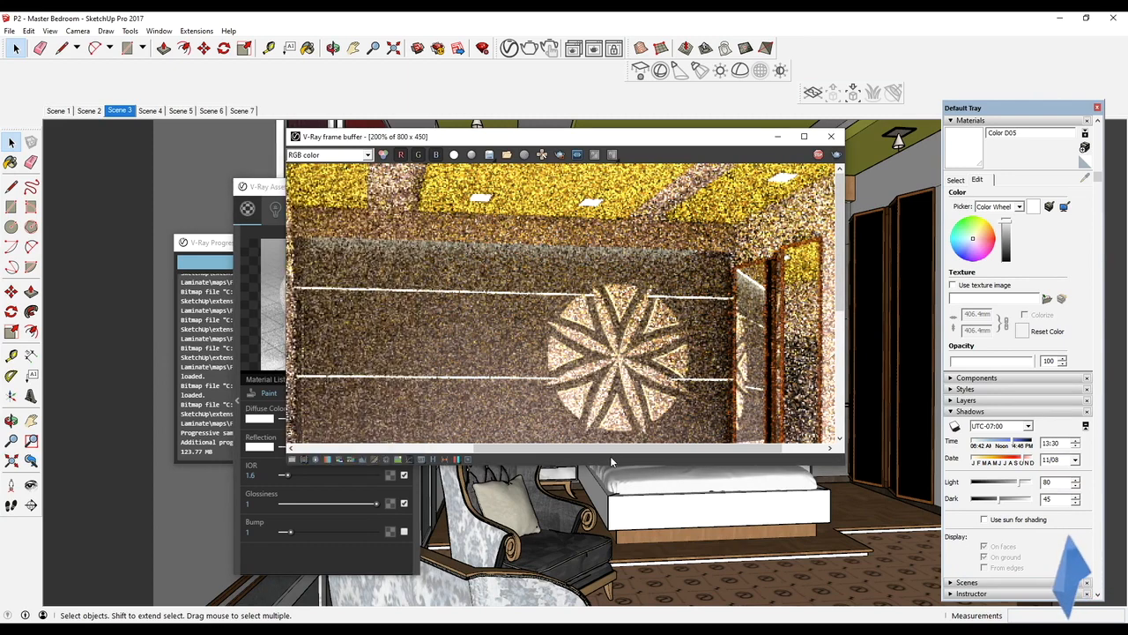
left_click(657, 503)
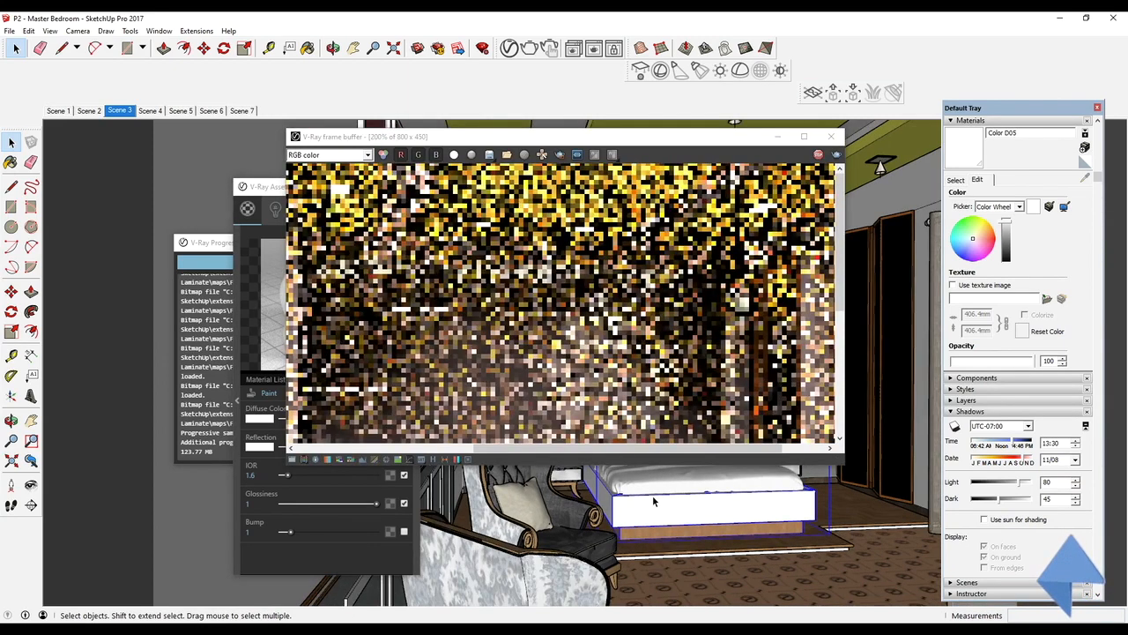
left_click_drag(618, 138, 756, 201)
scroll(708, 333, "down", 1)
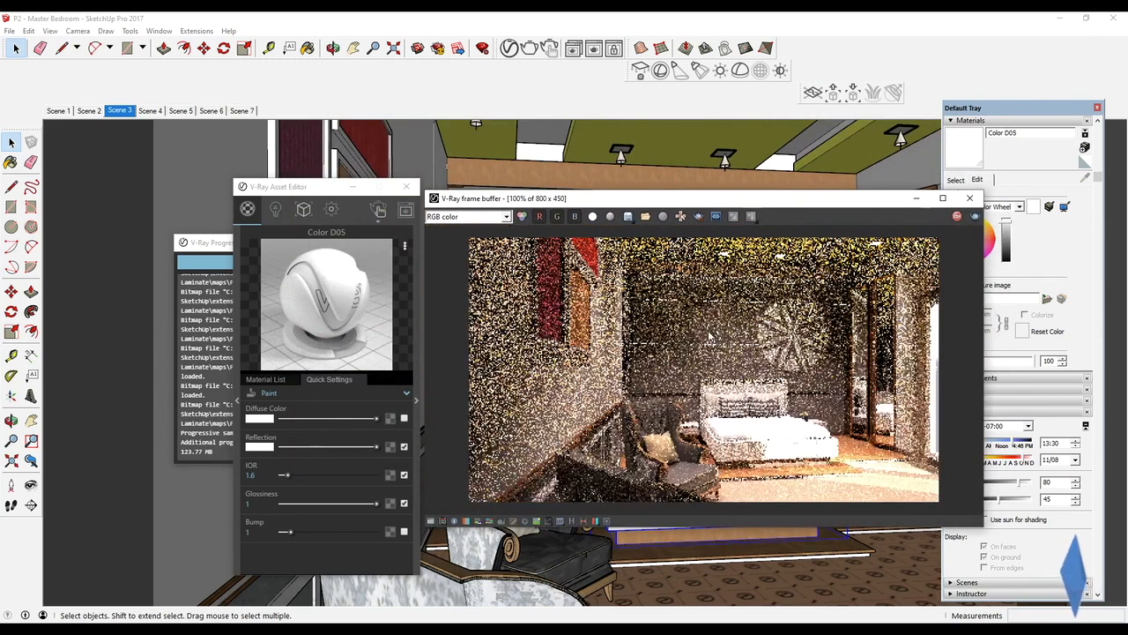
Step: Sample Color E03 from the yellow ceiling panel and change it to a Paint material
left_click(11, 162)
left_click(480, 132, "alt")
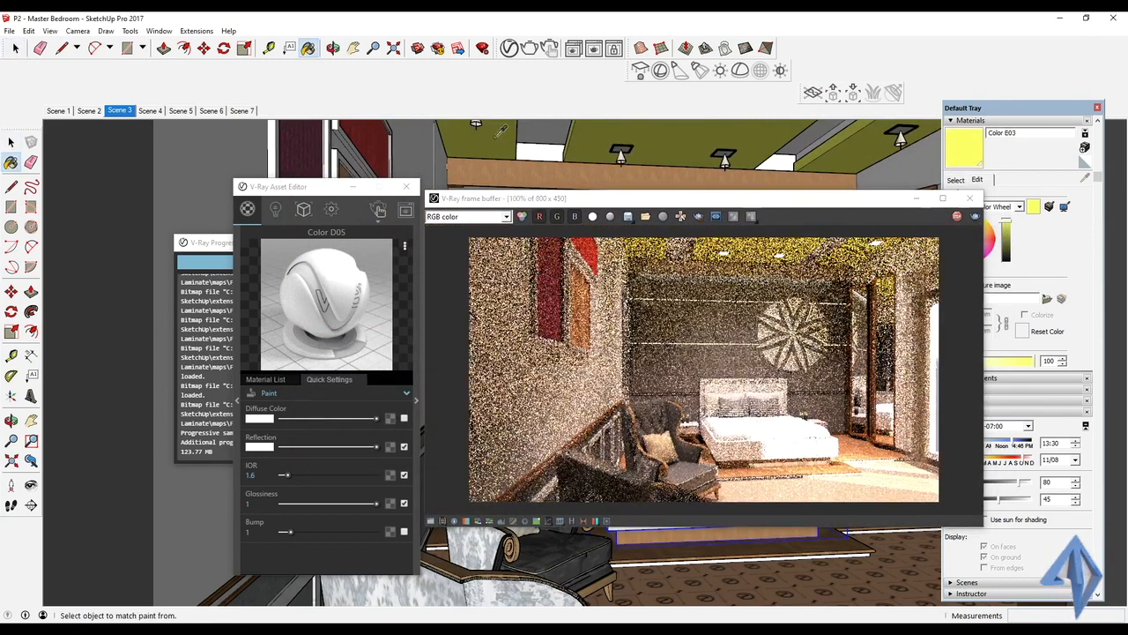
left_click(301, 395)
left_click(296, 438)
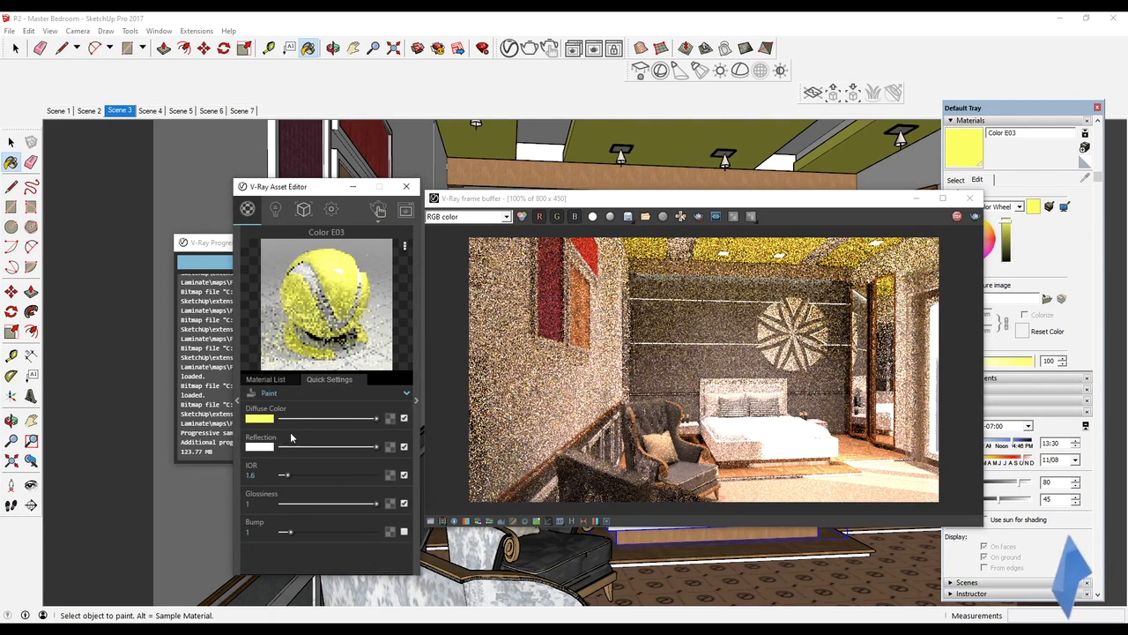
Step: Set Color E03's diffuse colour to white, keeping its diffuse texture option on
left_click(403, 418)
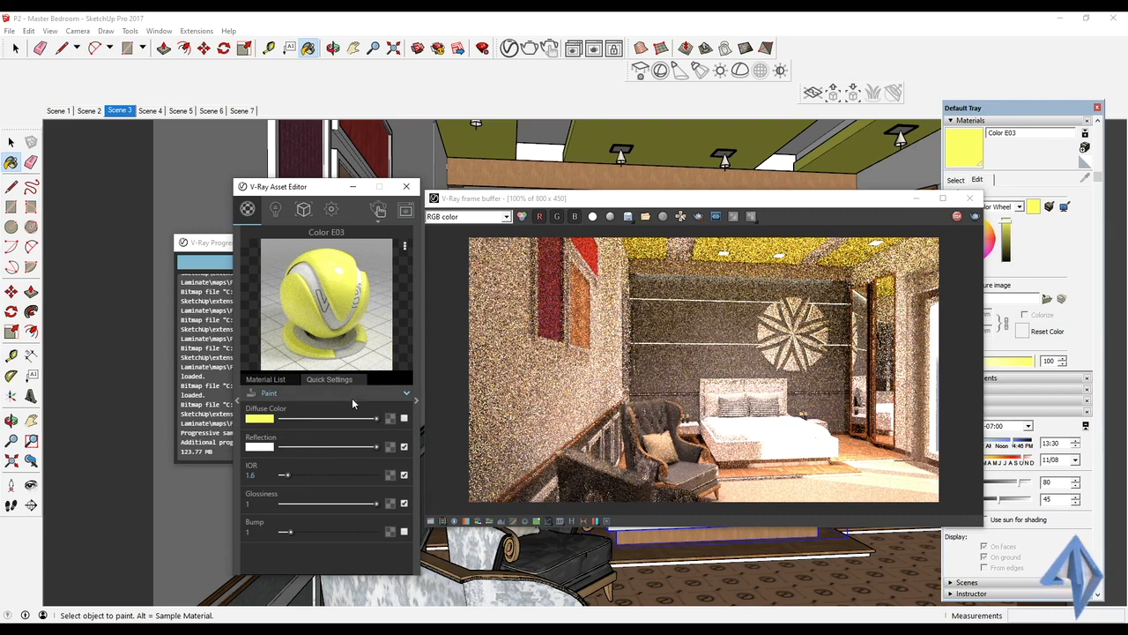
left_click(404, 419)
left_click(260, 418)
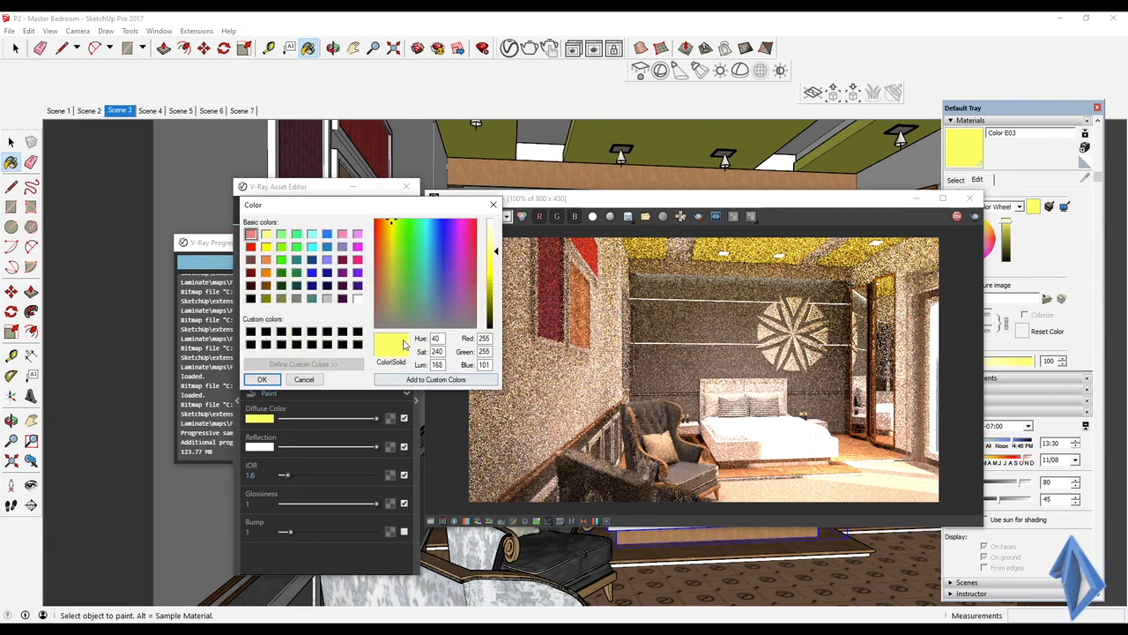
left_click(262, 379)
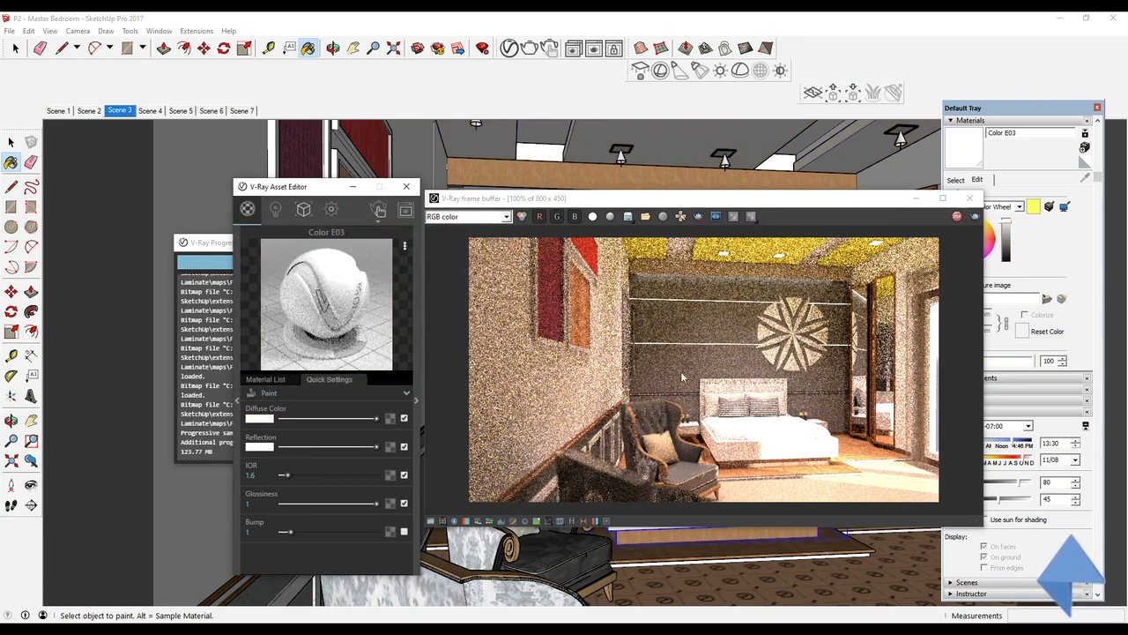
Step: Sample Color D05 from the ceiling beside the light panel and change it to an Emissive material
left_click(701, 543)
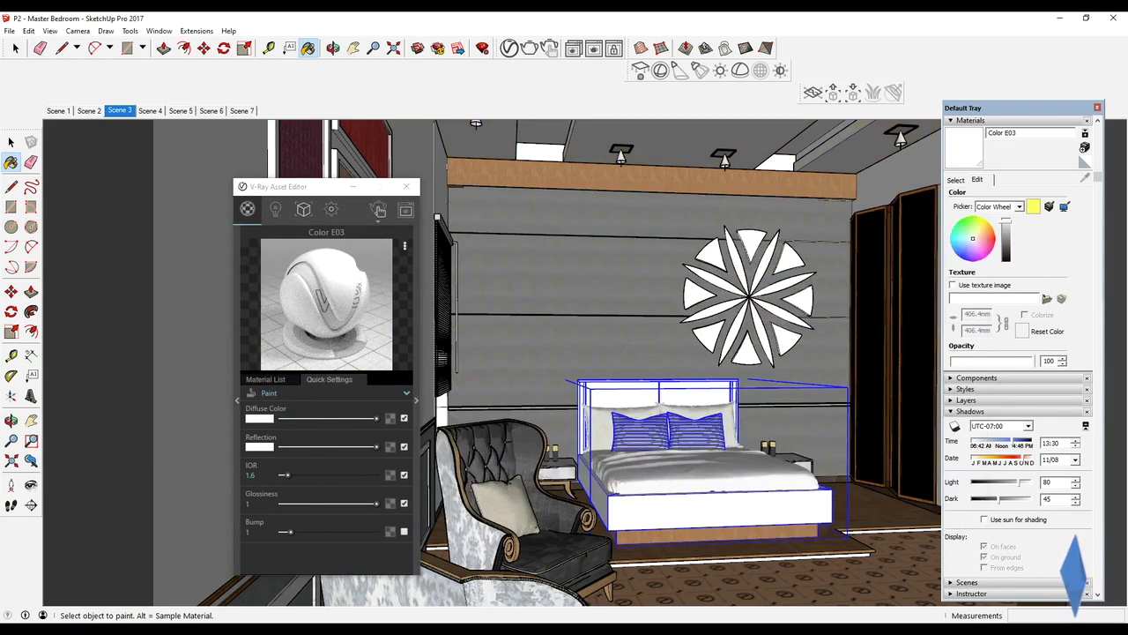
left_click(540, 601)
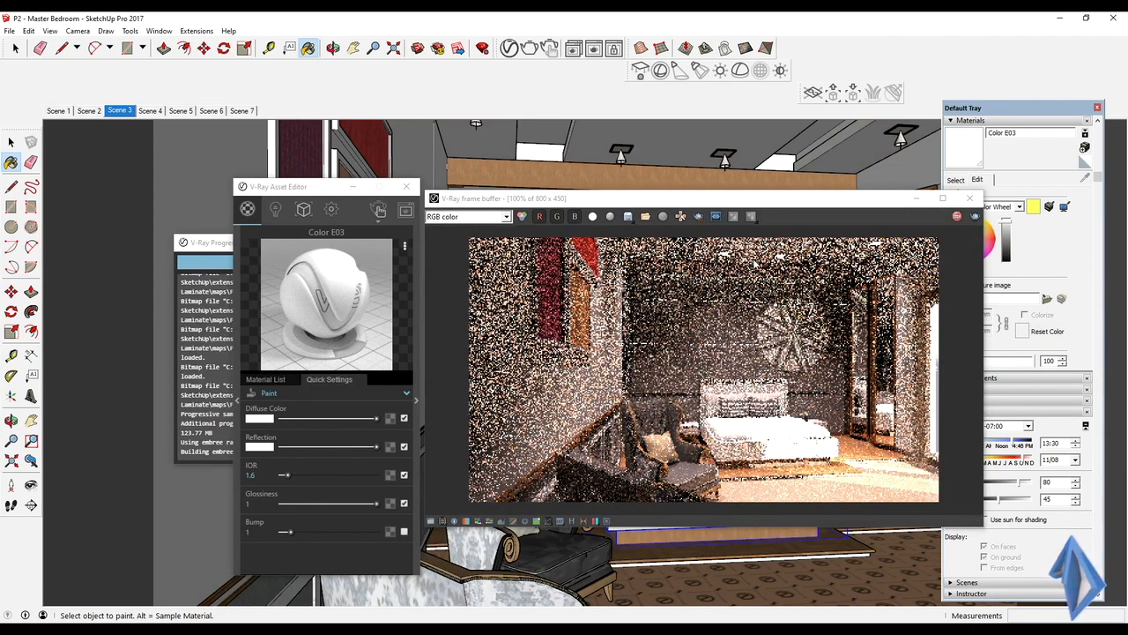
middle_click_drag(592, 145, 585, 152)
left_click(586, 134, "alt")
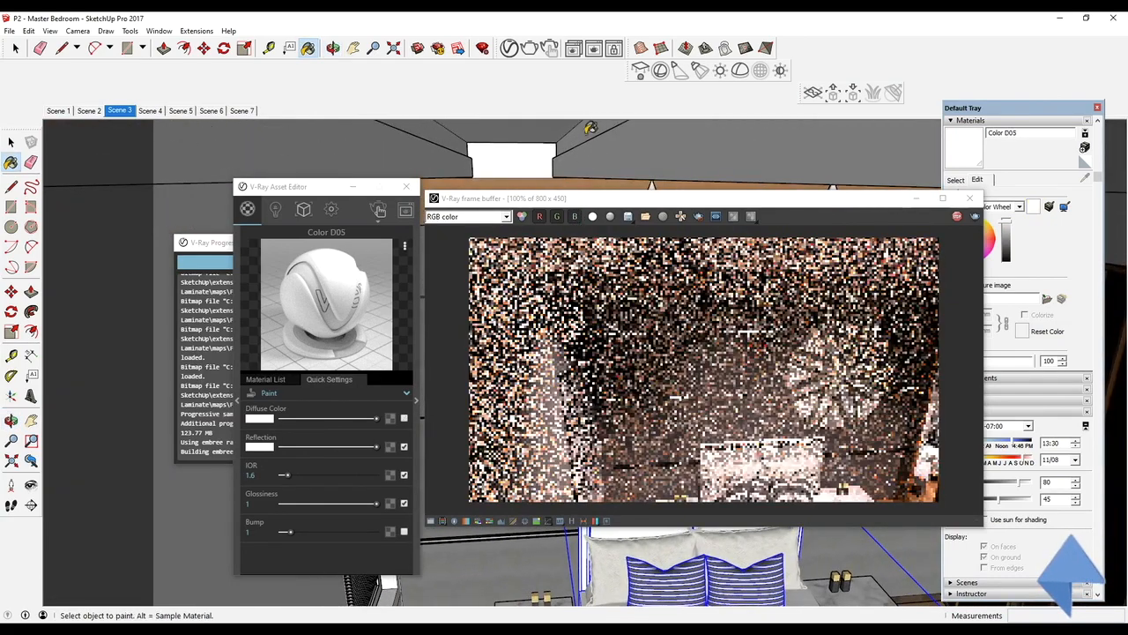
left_click_drag(646, 209, 648, 152)
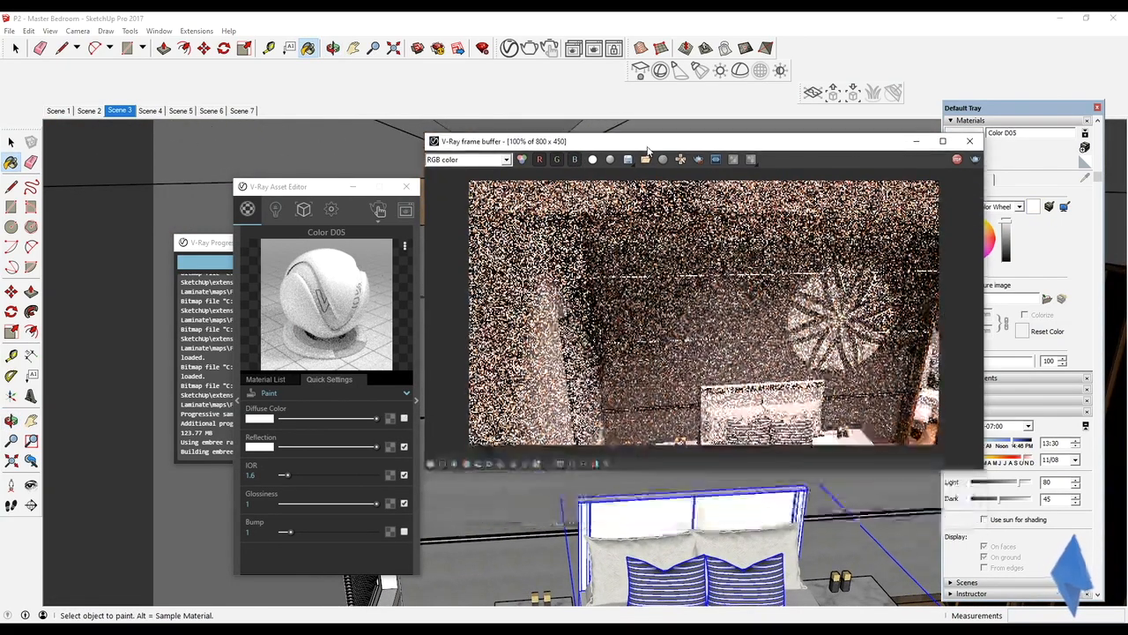
left_click(320, 390)
left_click(301, 516)
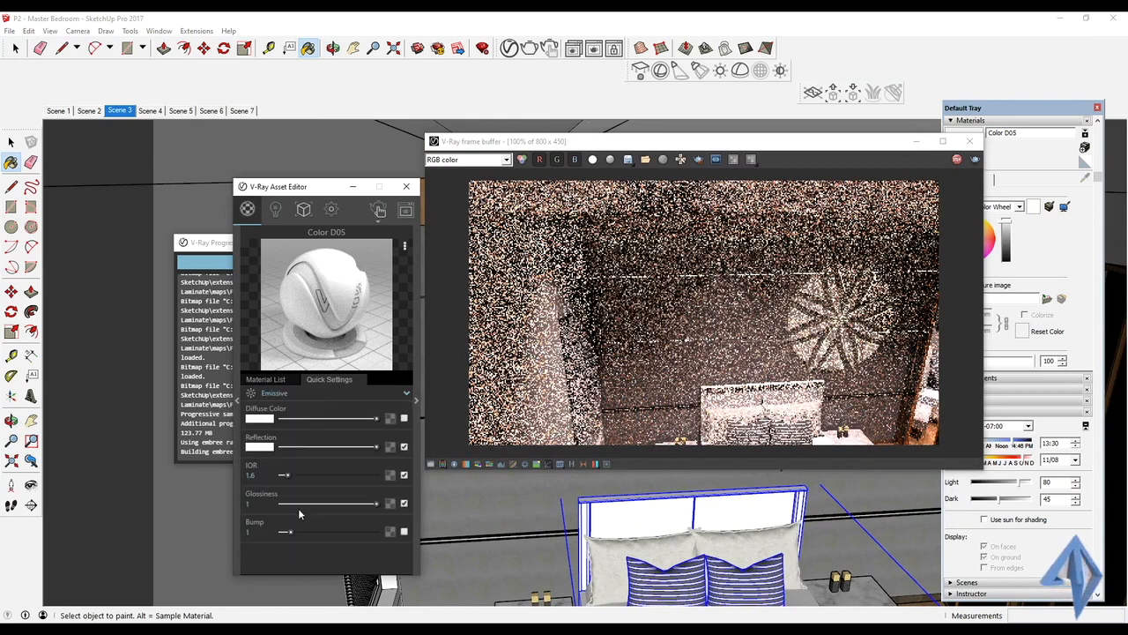
Step: Give Color D05 a pale yellow emissive colour (253, 244, 198) at intensity 4.2 and return to Scene 3
left_click(259, 417)
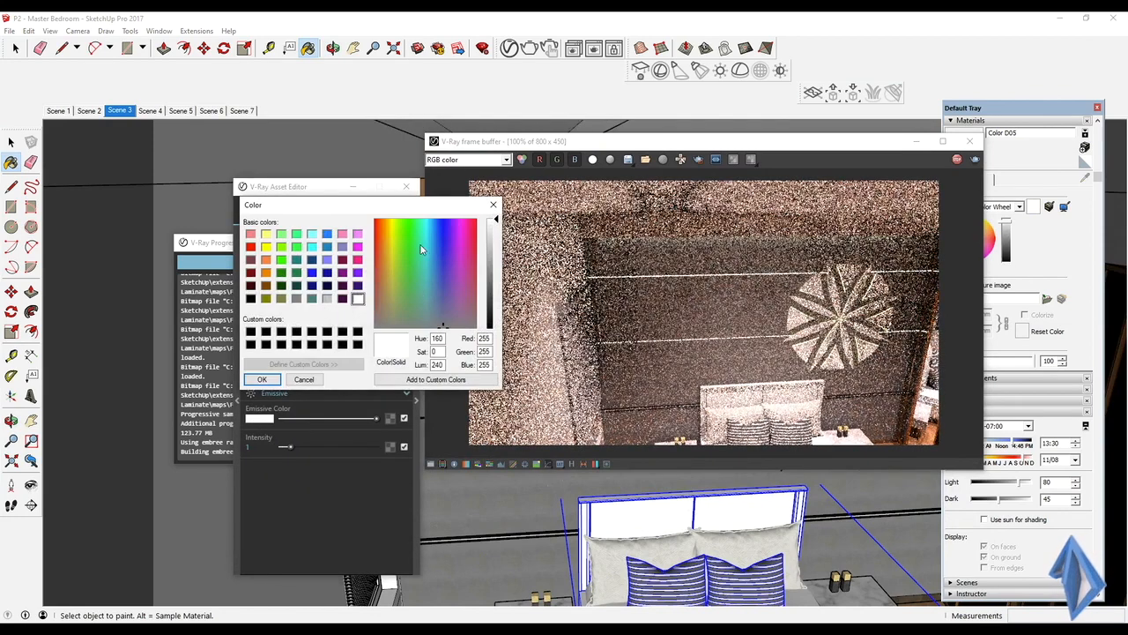
left_click(490, 240)
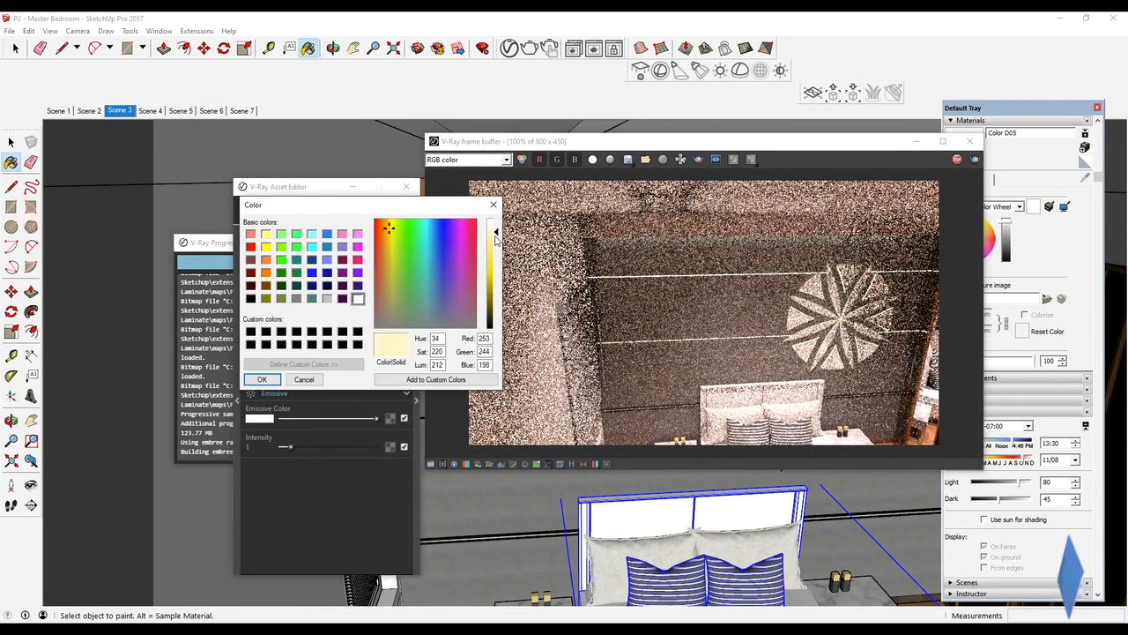
left_click(262, 379)
left_click_drag(286, 445, 322, 449)
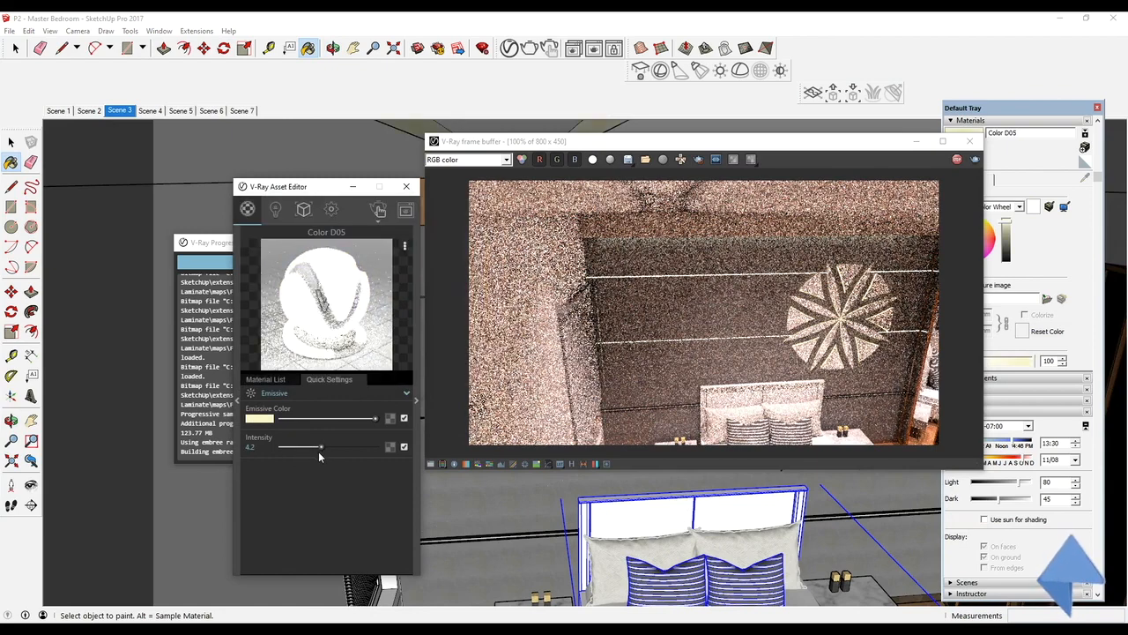
left_click(120, 111)
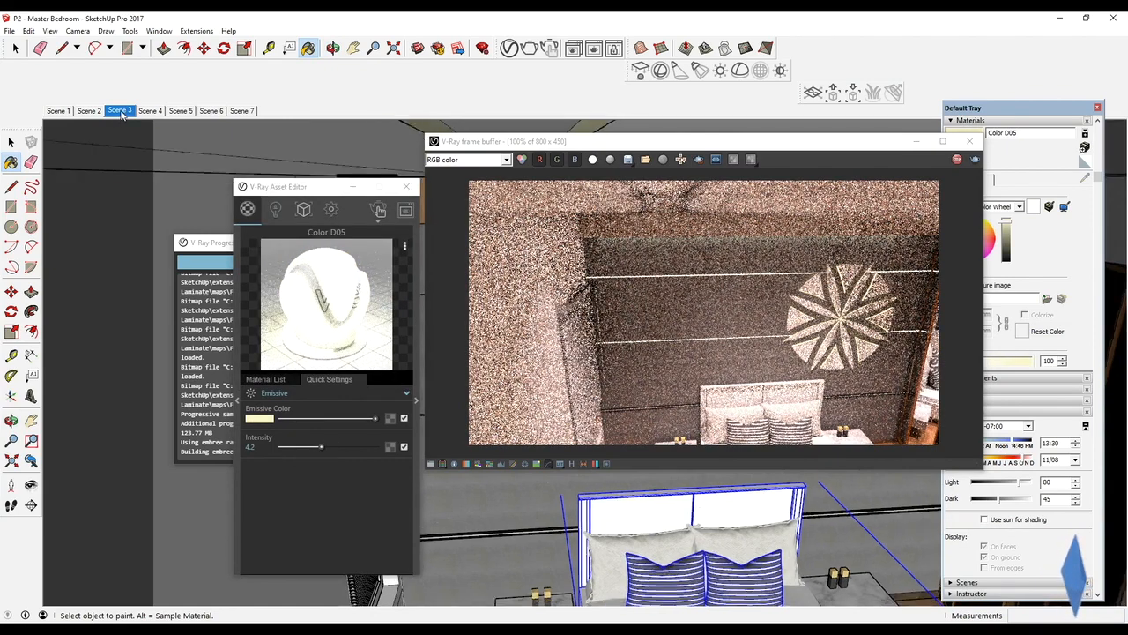
left_click_drag(697, 141, 711, 246)
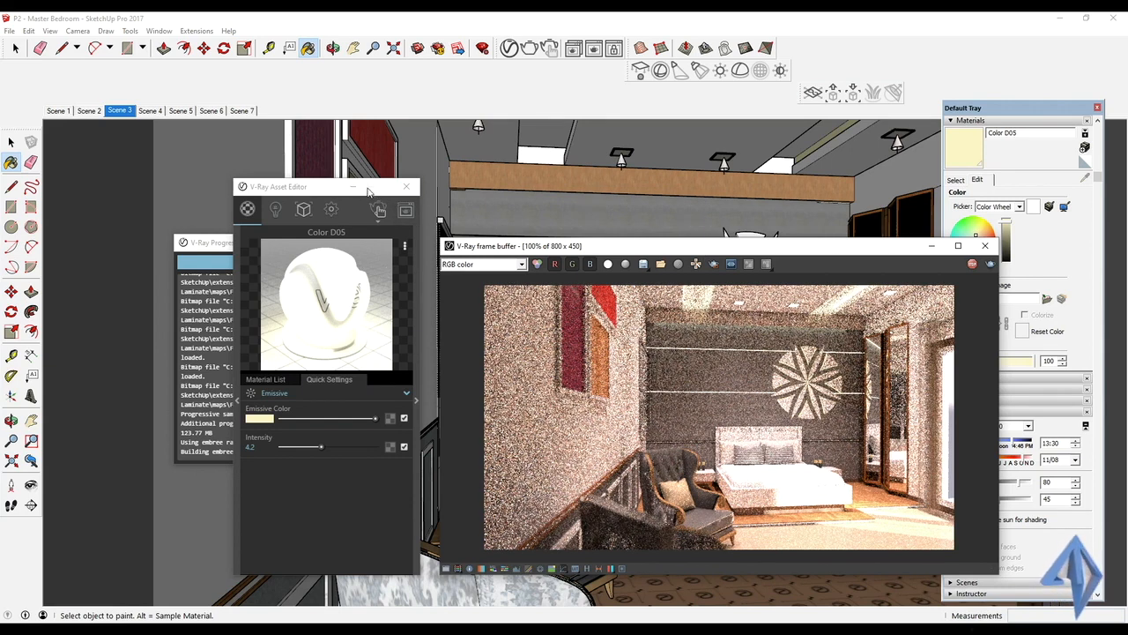
Step: Close the V-Ray windows and the default tray, and select the dark framed panel nearest the curtains
left_click(398, 190)
left_click(398, 244)
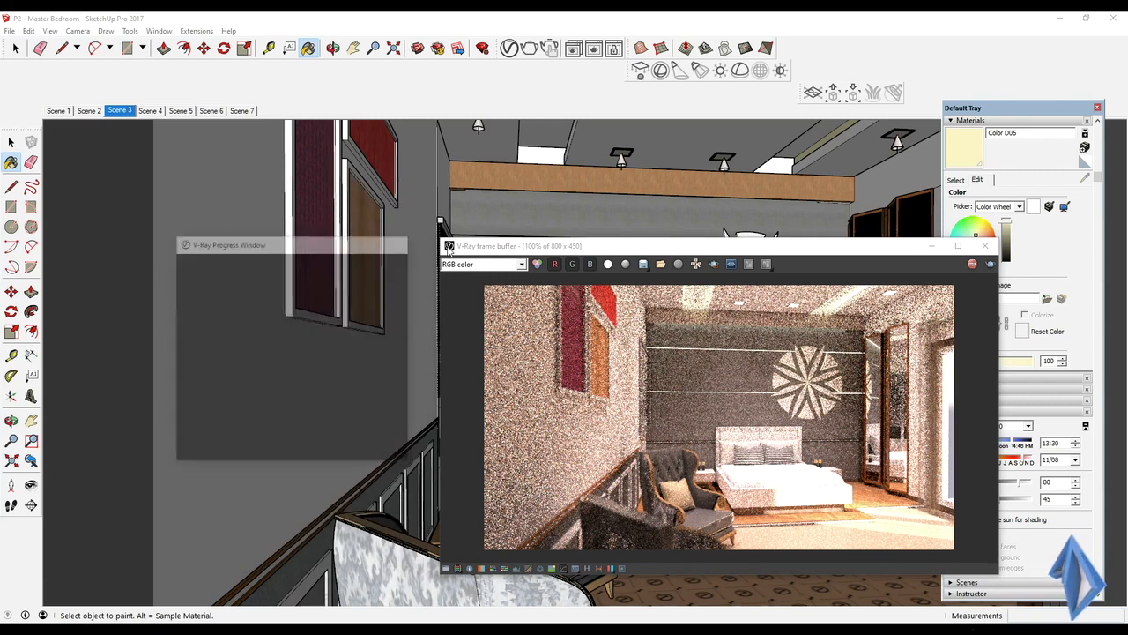
left_click(985, 246)
left_click(1097, 107)
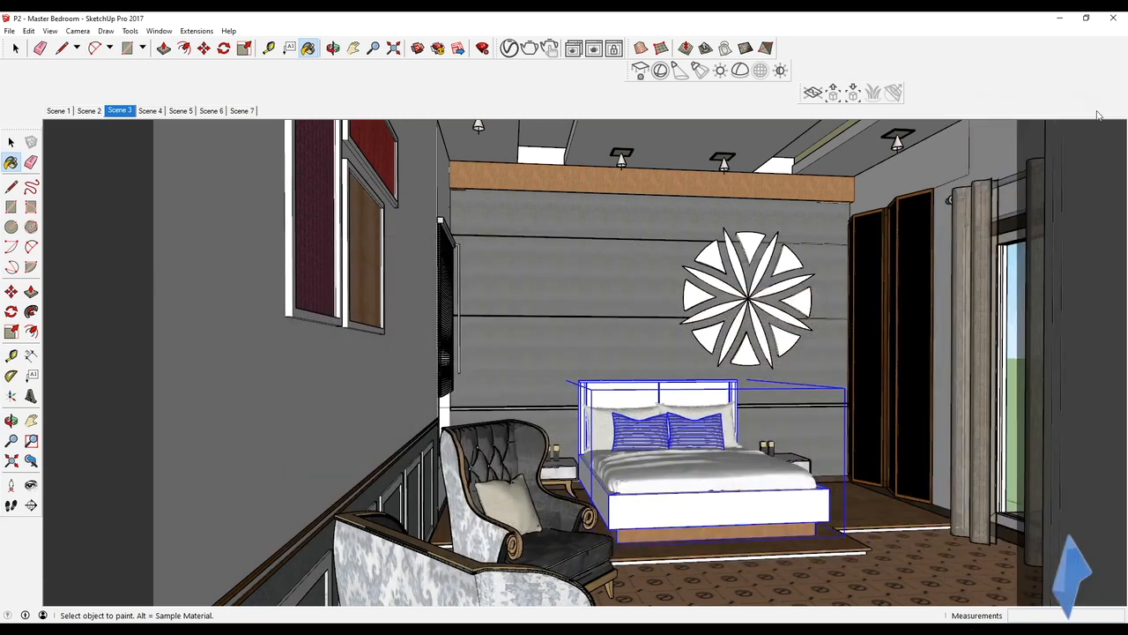
key("space")
left_click(902, 477)
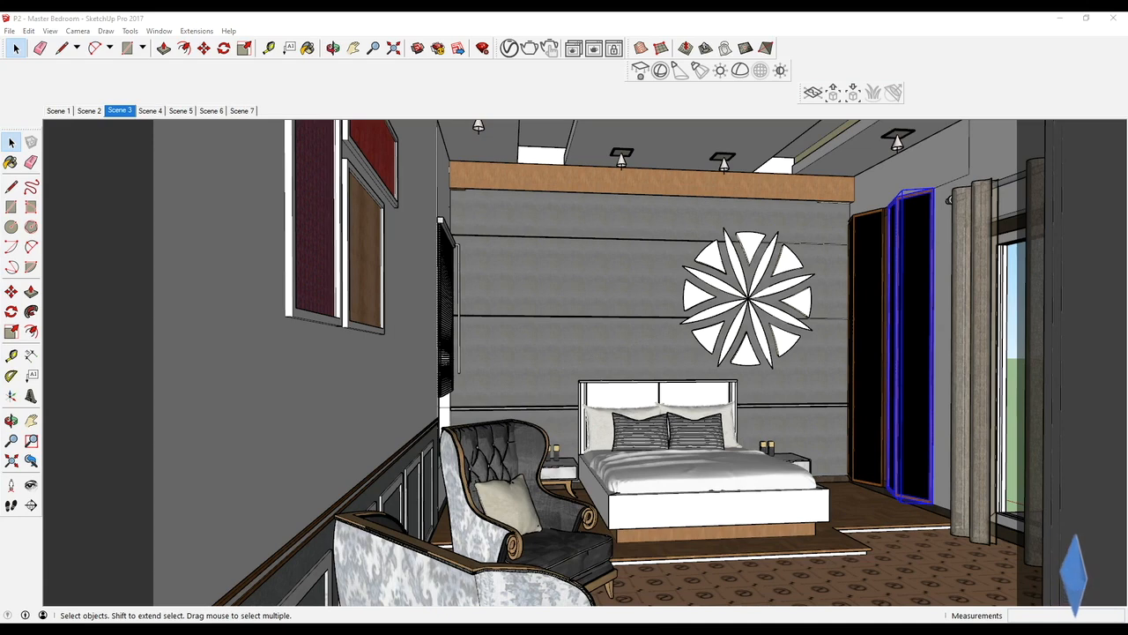
Step: Switch to the clothes model and combine all the folded clothes into one group
mouse_move(461, 629)
left_click(479, 589)
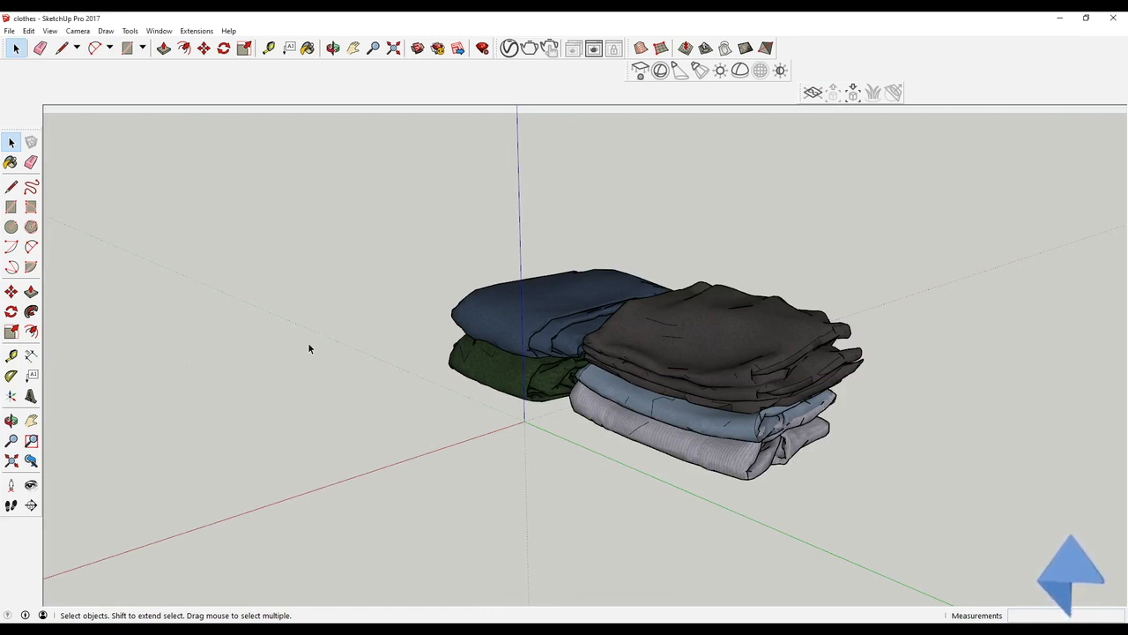
left_click_drag(365, 183, 868, 483)
right_click(641, 310)
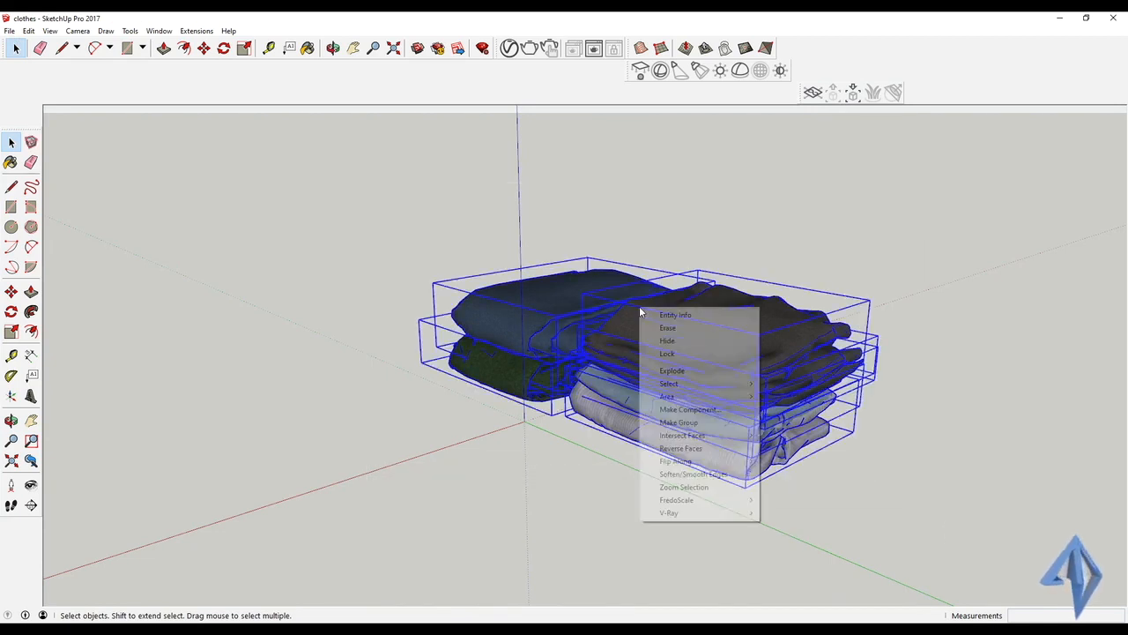
left_click(715, 427)
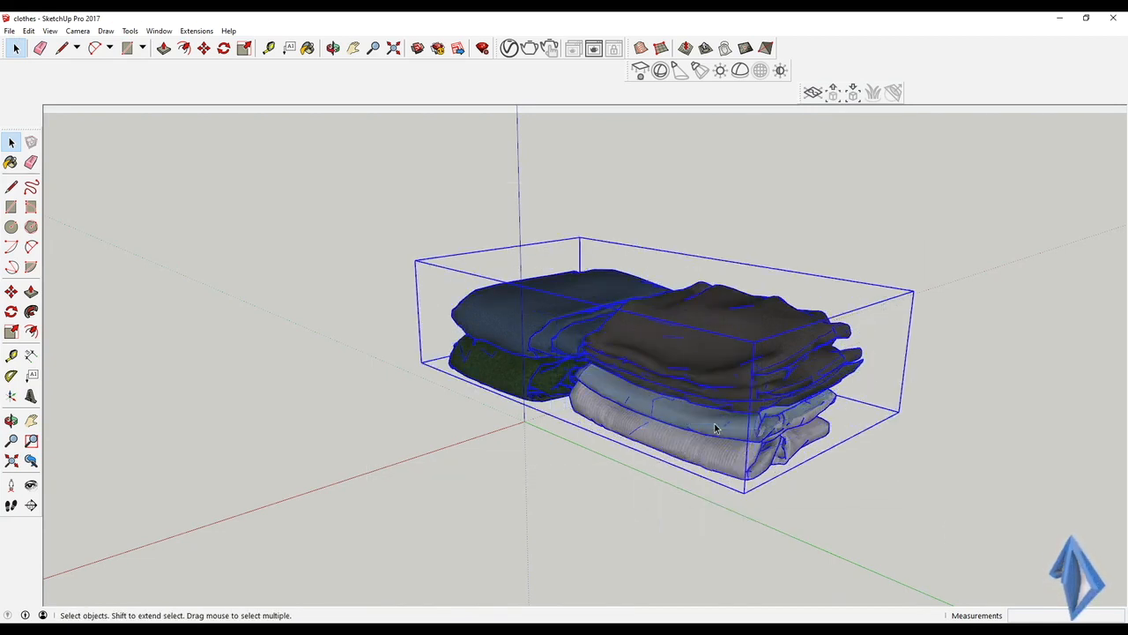
Step: Export the folded clothes group as a V-Ray proxy named clothes1 in the projects folder and replace the group with the proxy
left_click(836, 94)
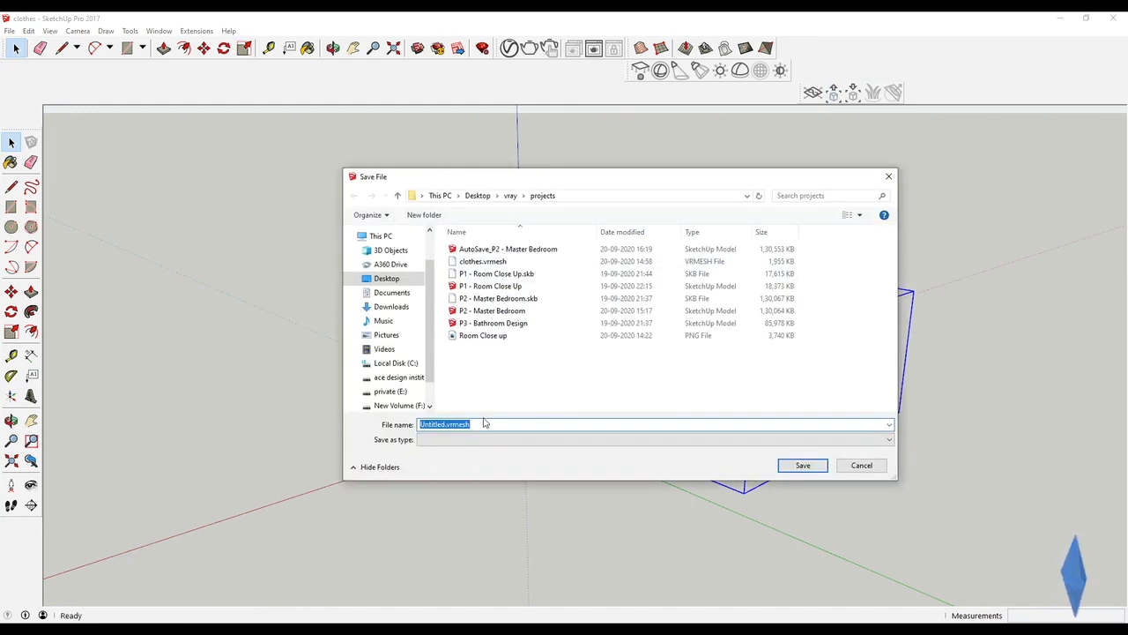
type("clothes")
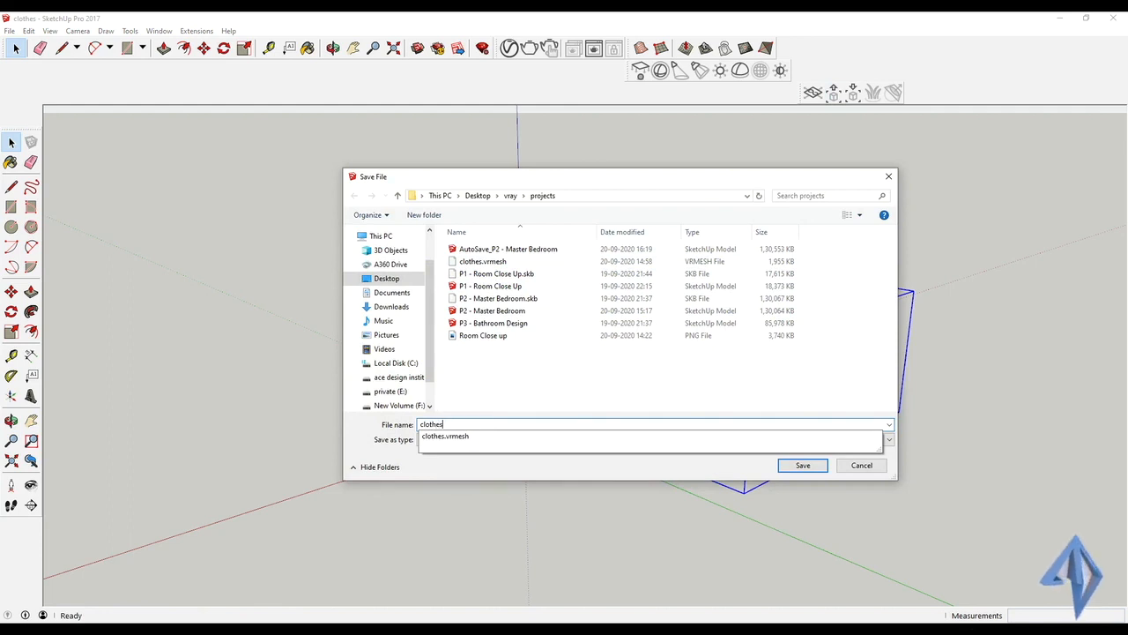
left_click(562, 404)
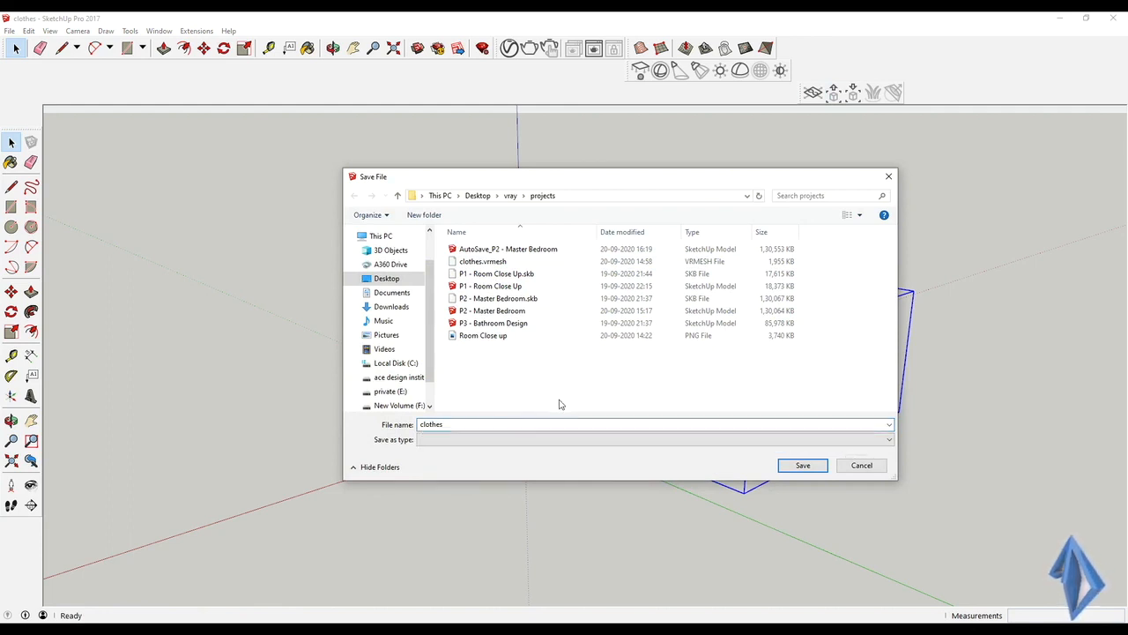
left_click(534, 425)
left_click(590, 424)
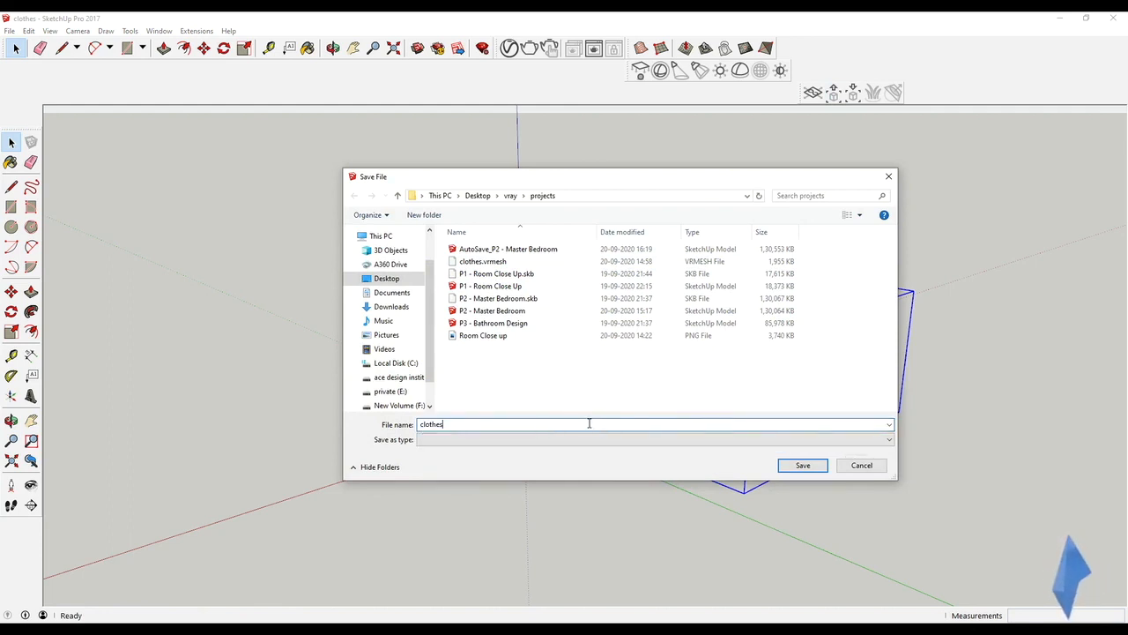
left_click(813, 465)
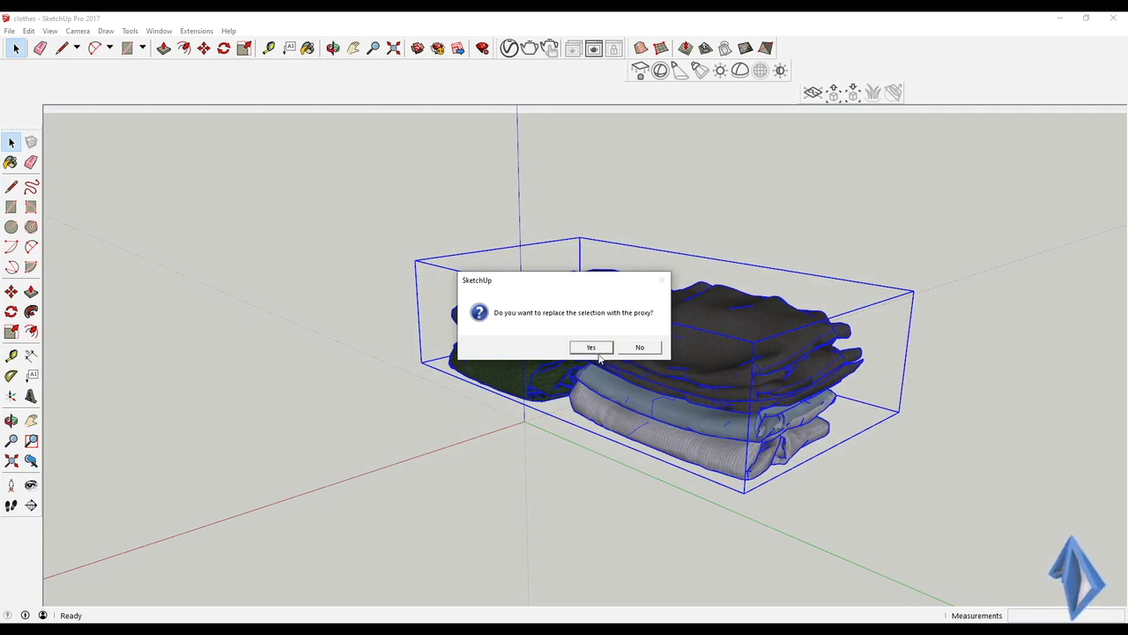
left_click(590, 348)
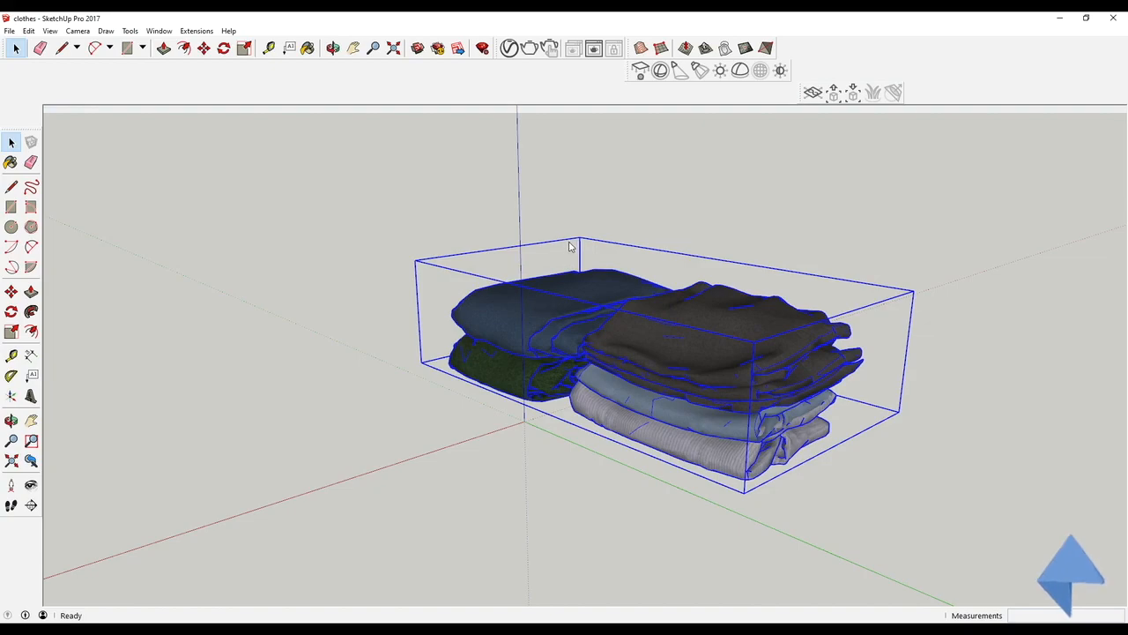
middle_click_drag(721, 380, 705, 360)
scroll(622, 323, "up", 3)
left_click(666, 339)
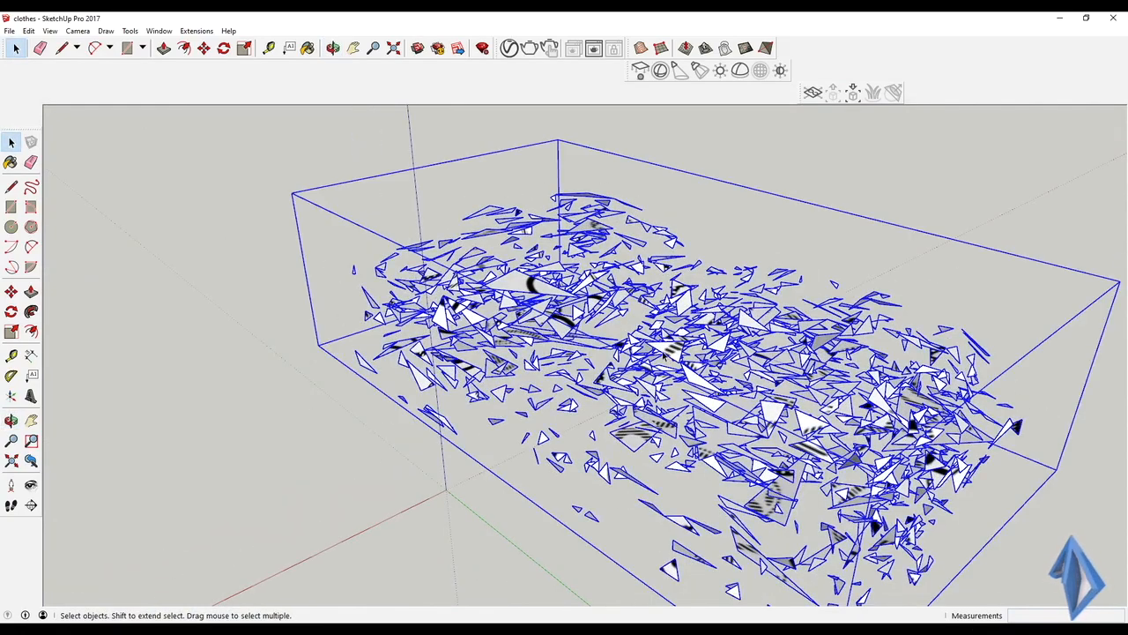
middle_click_drag(674, 291, 705, 275)
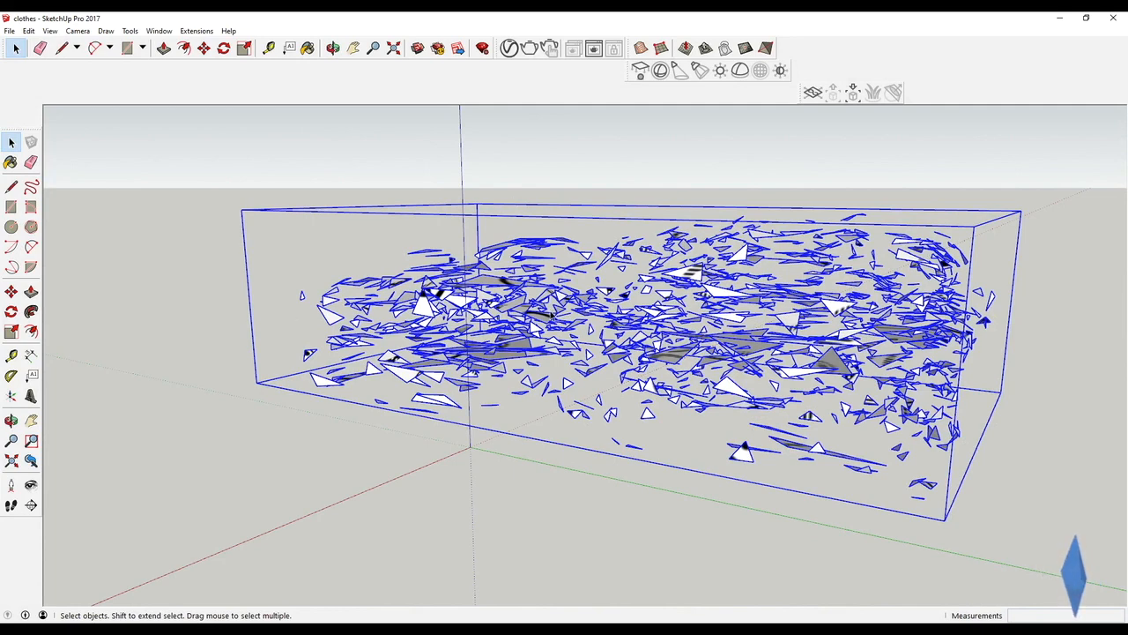
Step: Switch to the cloth model and combine all the hanging clothes and hangers into one group
mouse_move(462, 622)
left_click(451, 577)
scroll(410, 247, "down", 3)
left_click_drag(345, 135, 777, 474)
right_click(586, 263)
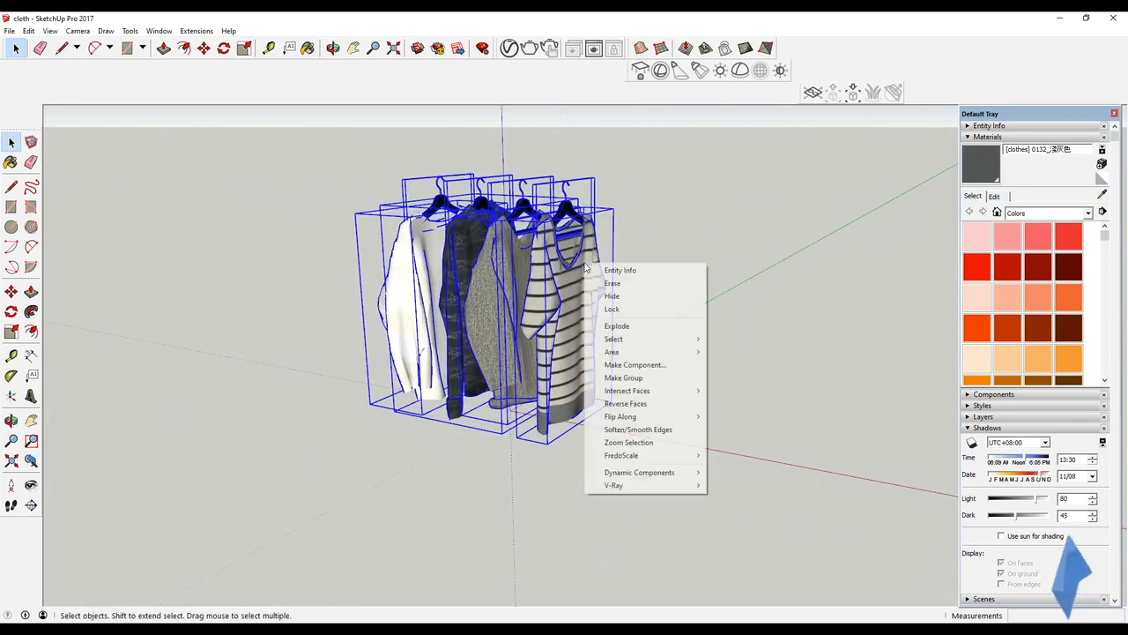
left_click(623, 377)
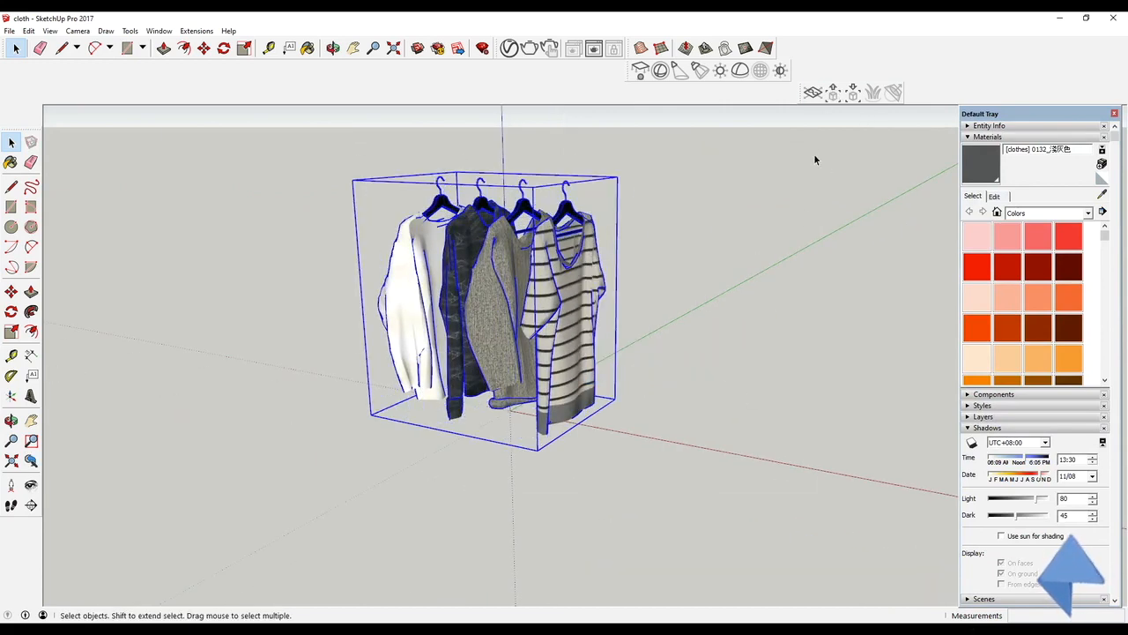
Step: Export the hanging clothes group as a V-Ray proxy named clothes 2 and replace the group with the proxy
left_click(833, 94)
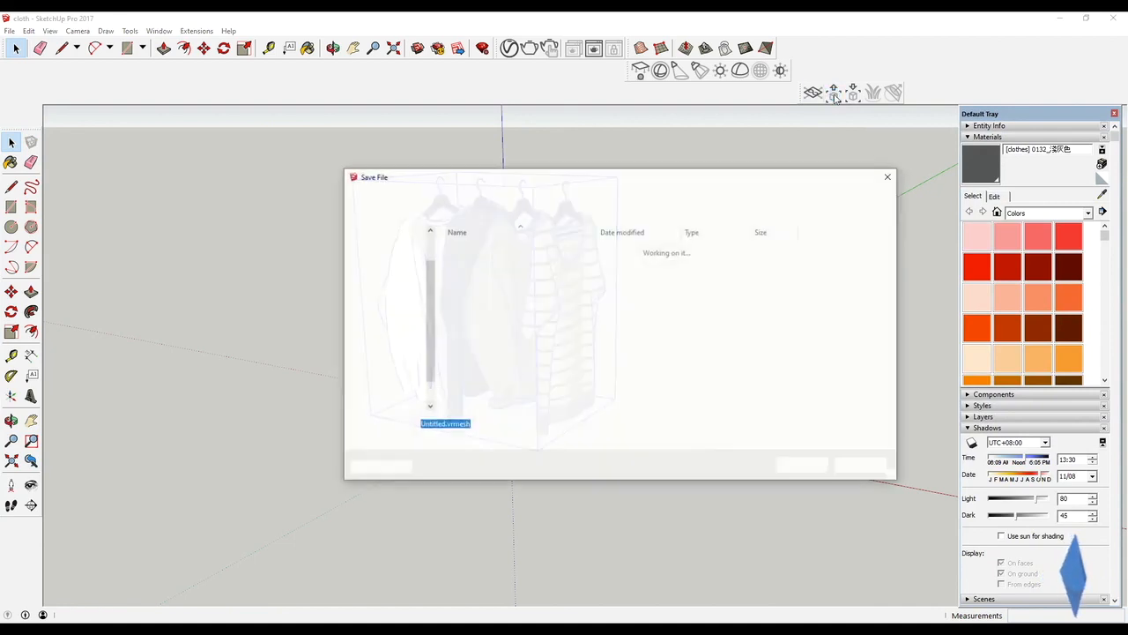
type("clothes")
key("Return")
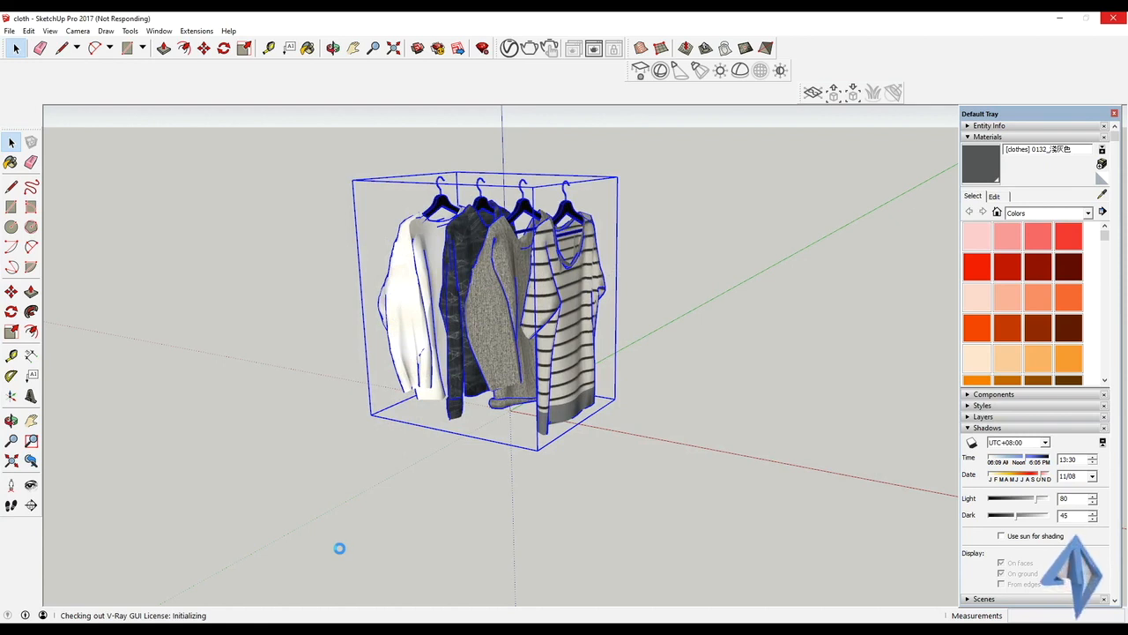
left_click(598, 348)
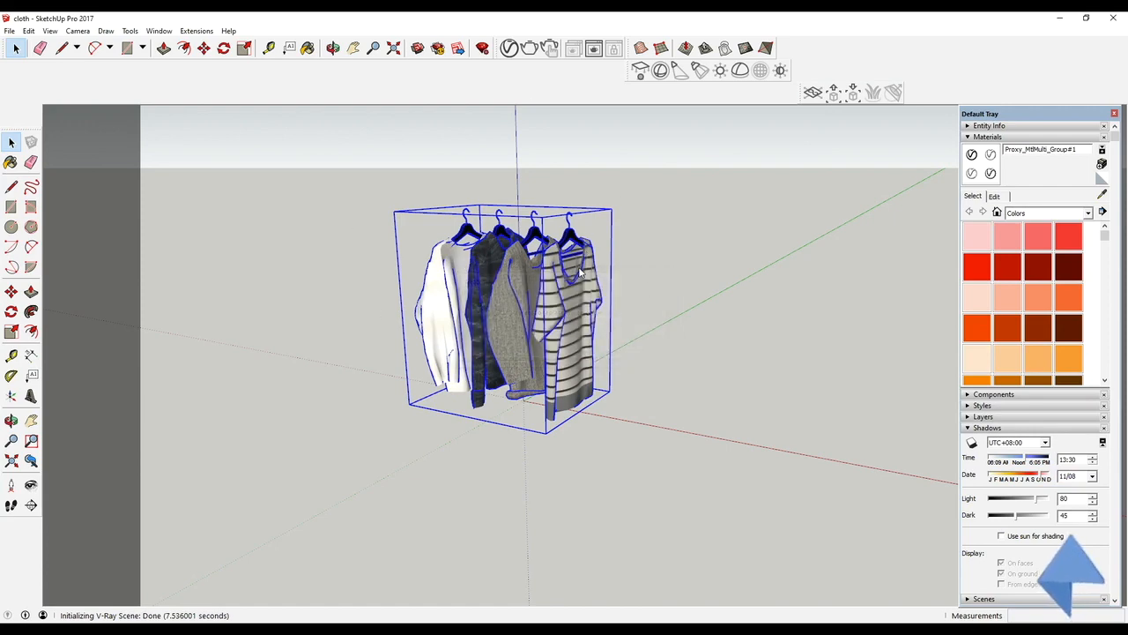
middle_click_drag(582, 327, 723, 324)
scroll(658, 285, "up", 3)
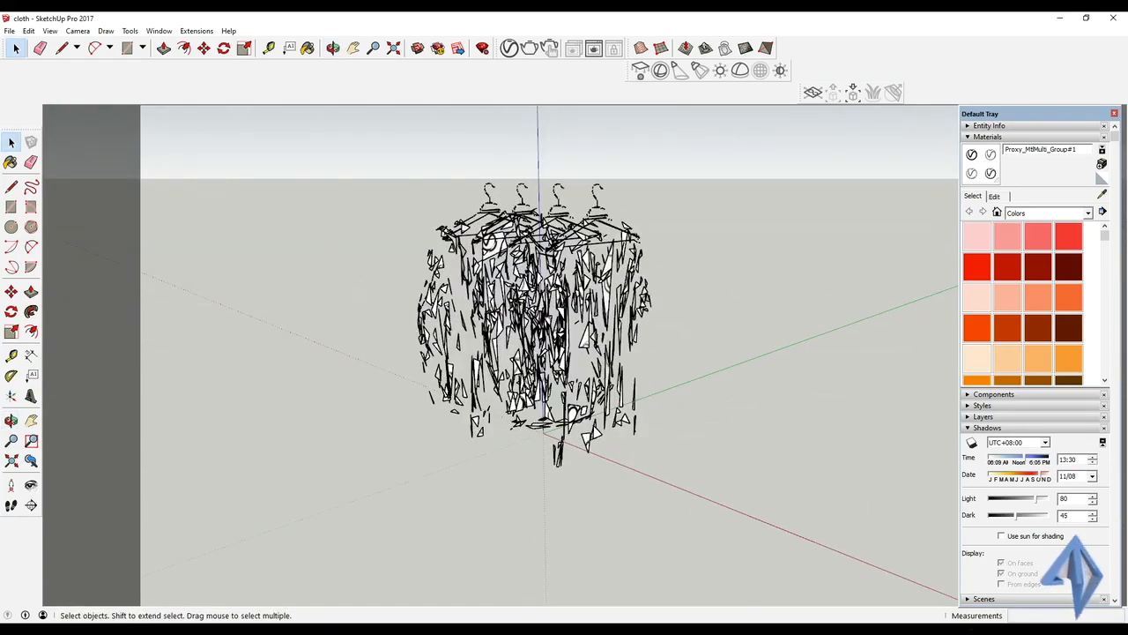
Step: Switch to the P2 - Master Bedroom model and frame the partly open wardrobe
left_click(492, 585)
middle_click_drag(739, 429, 600, 372)
scroll(552, 398, "down", 5)
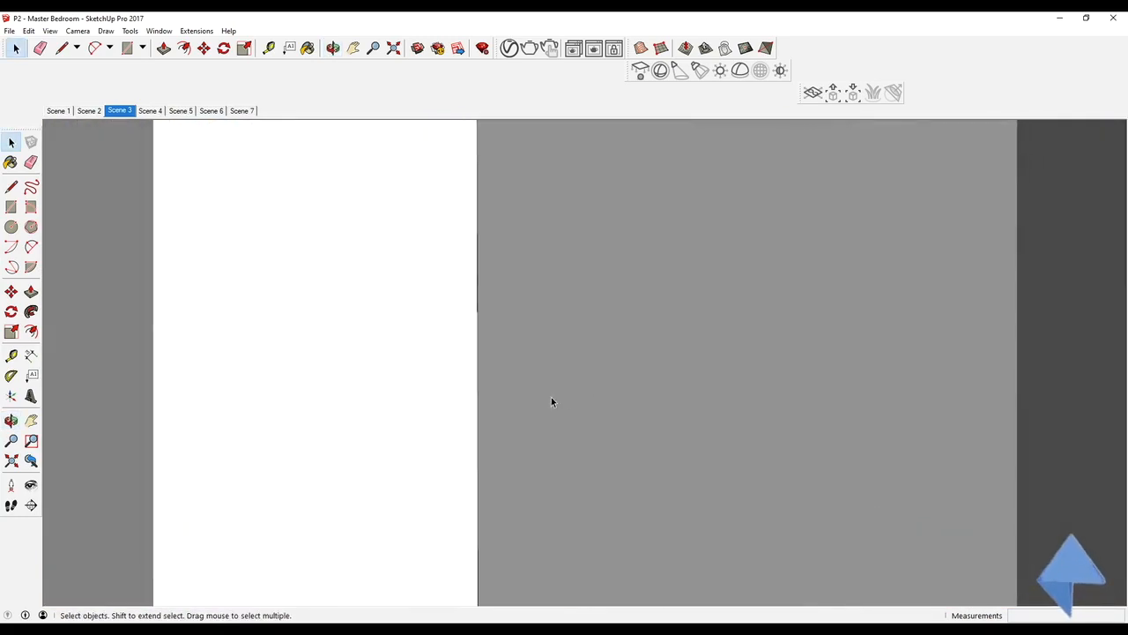
scroll(550, 400, "down", 8)
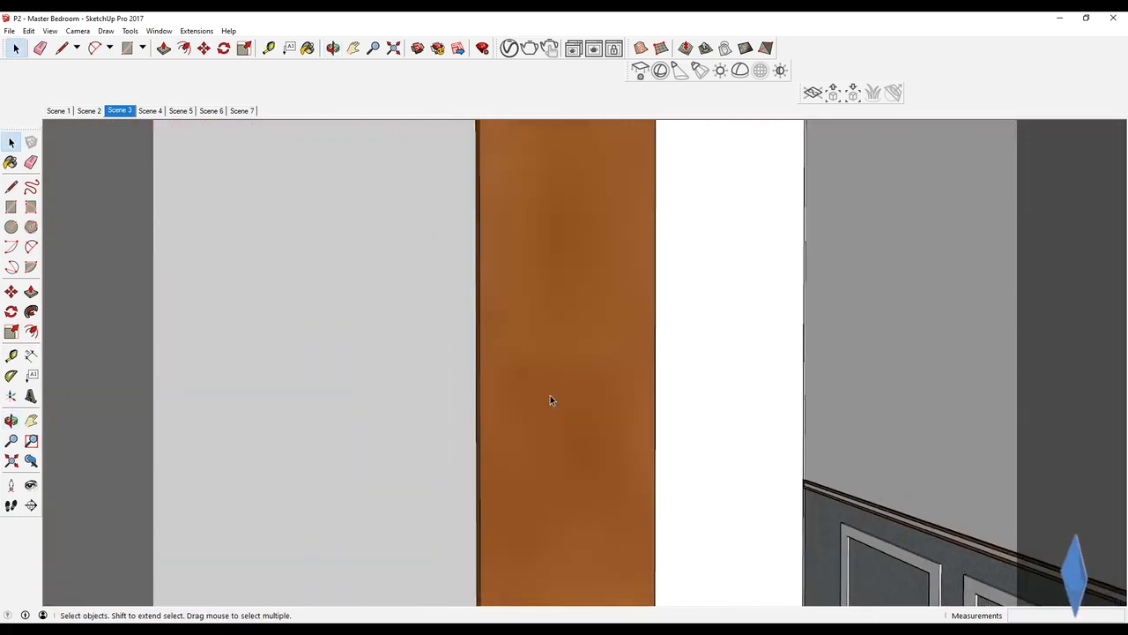
scroll(550, 397, "down", 3)
scroll(481, 423, "down", 3)
middle_click_drag(480, 423, 566, 397)
scroll(462, 392, "down", 1)
scroll(462, 392, "down", 1)
middle_click_drag(462, 393, 612, 443, "shift")
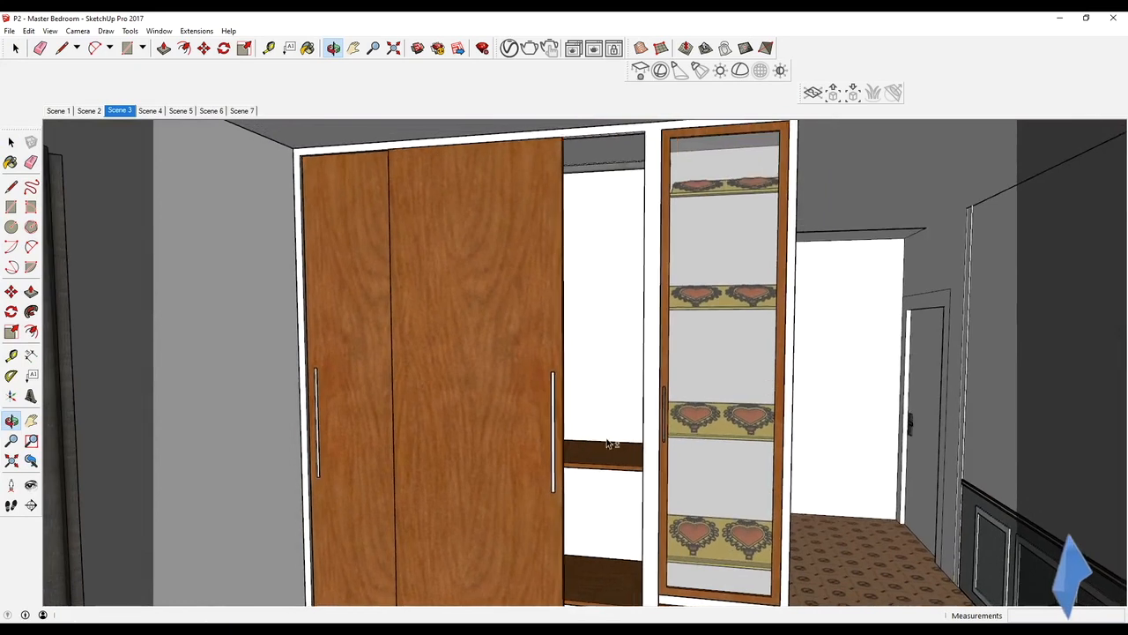
scroll(614, 445, "down", 1)
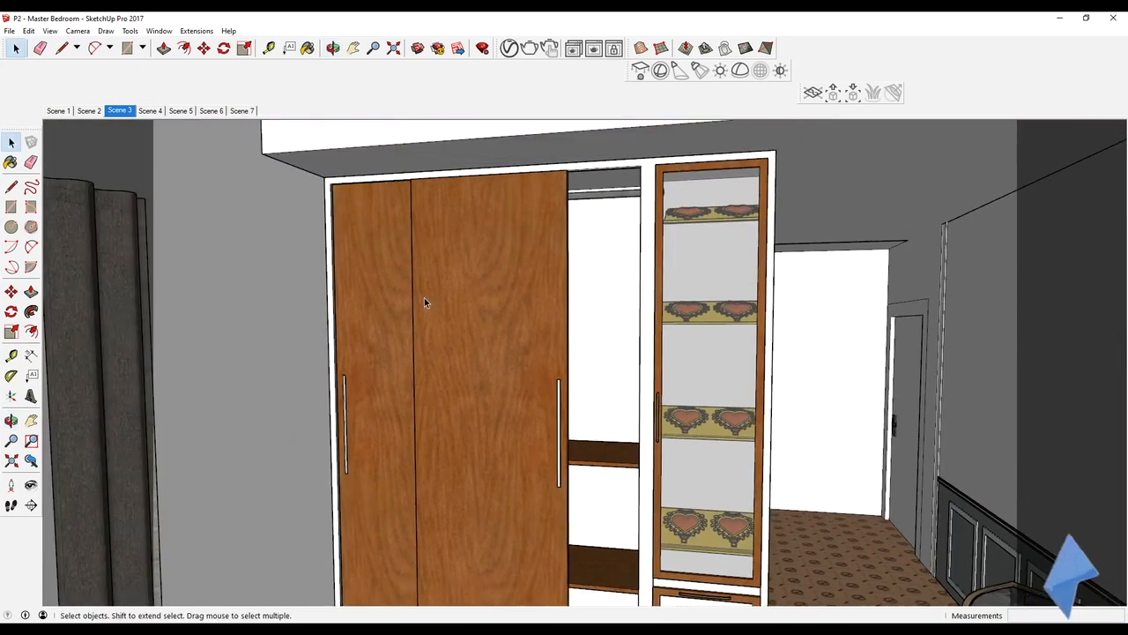
Step: Import the clothes1.vrmesh proxy and place it at the upper shelf in the wardrobe's open section
left_click(851, 95)
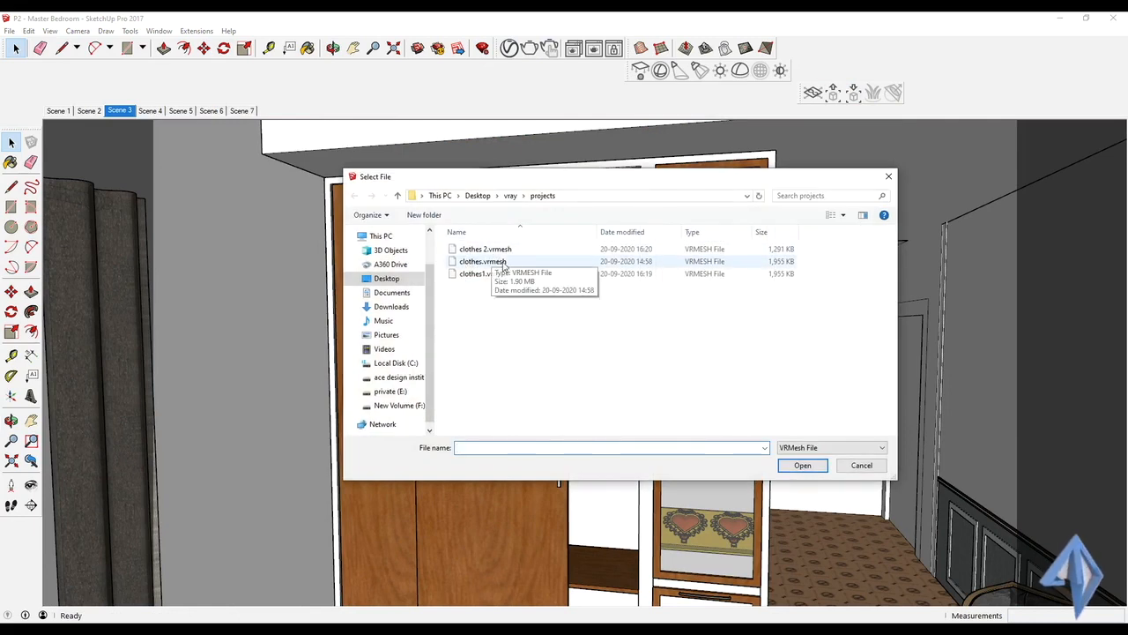
left_click(505, 275)
left_click(505, 253)
left_click(507, 273)
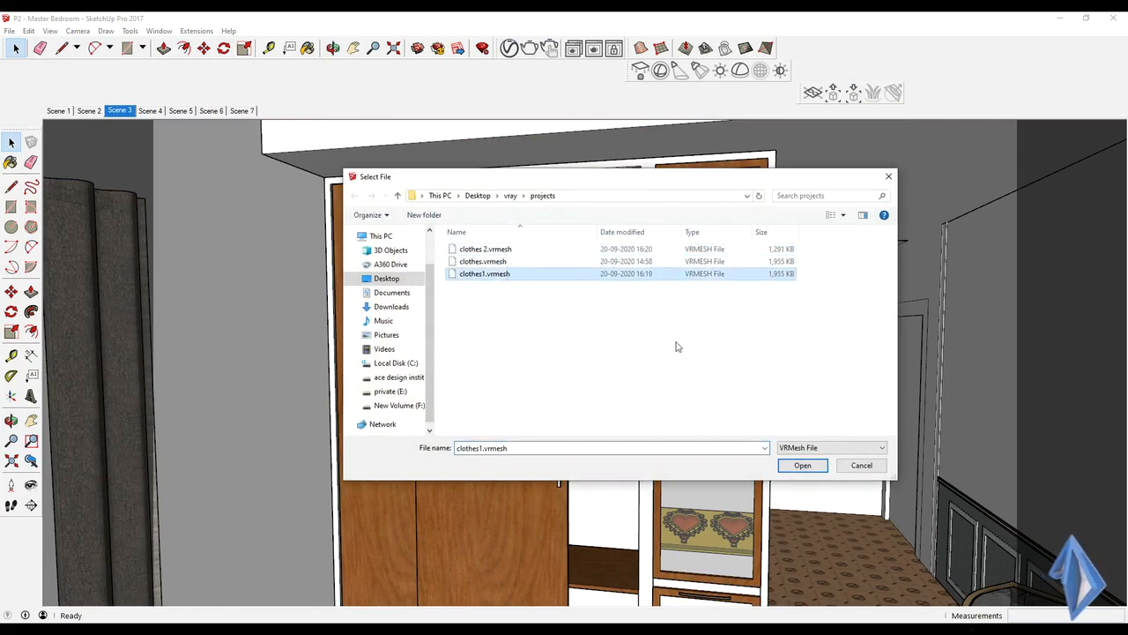
left_click(800, 465)
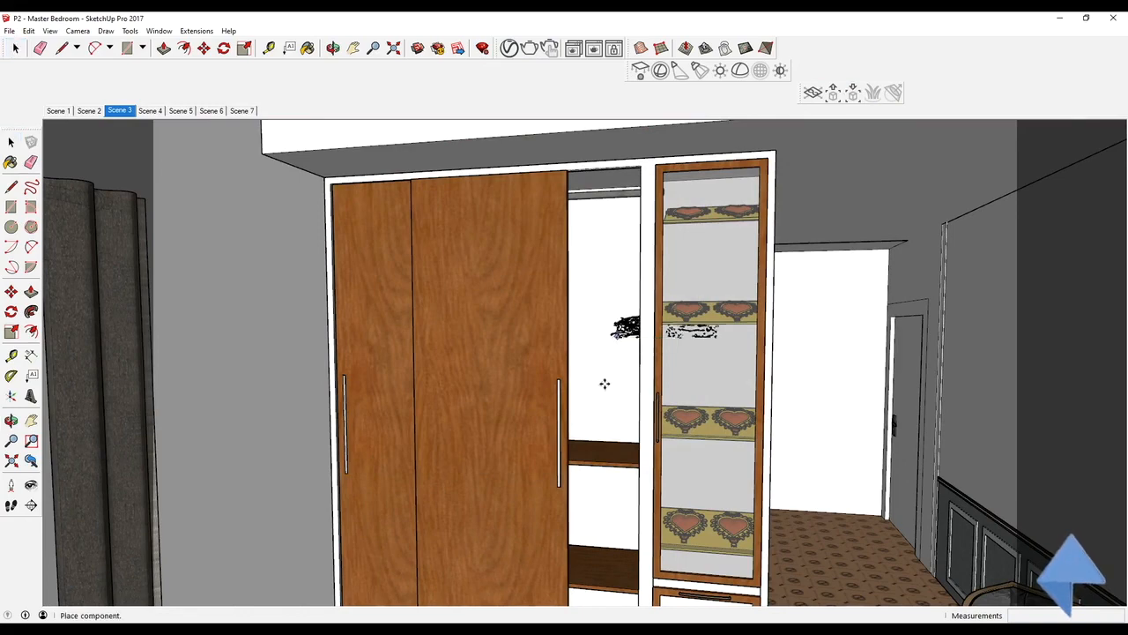
scroll(617, 405, "up", 5)
scroll(617, 441, "up", 2)
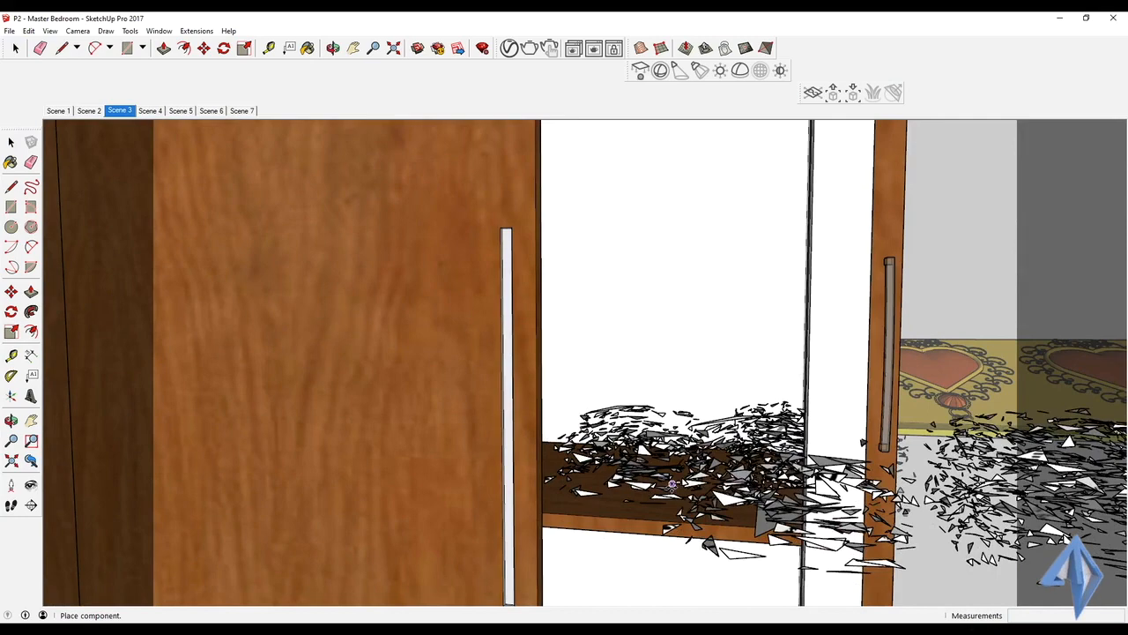
left_click(675, 487)
Step: Move the folded clothes proxy so it fits on the upper shelf and stack a copy about 0.16 m above it
key("m")
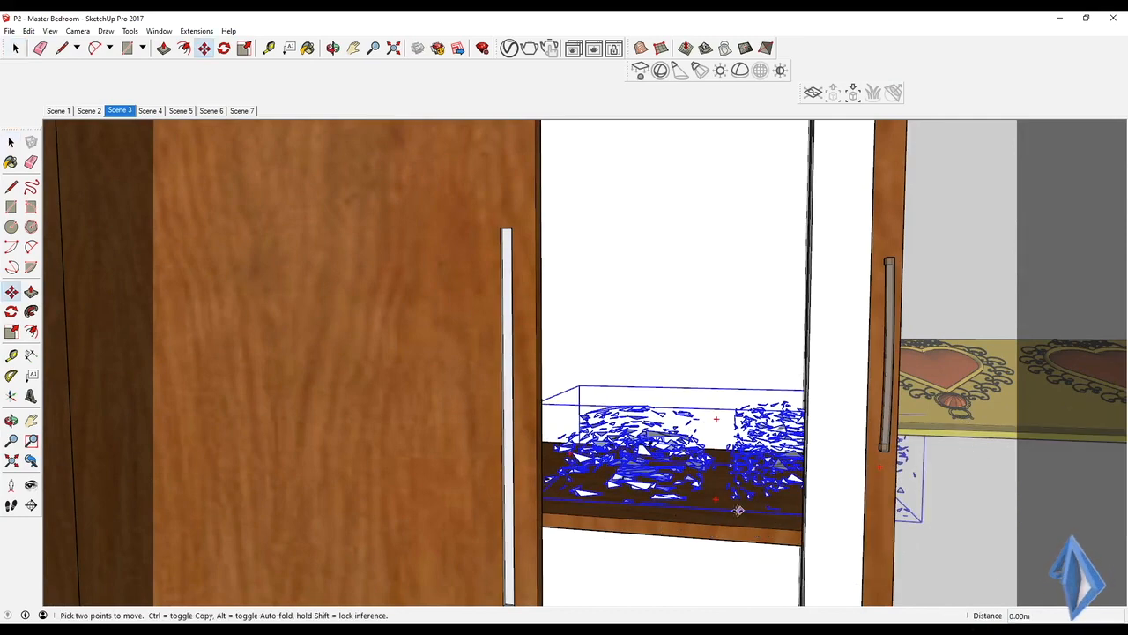
left_click(668, 497)
middle_click_drag(697, 511, 736, 338)
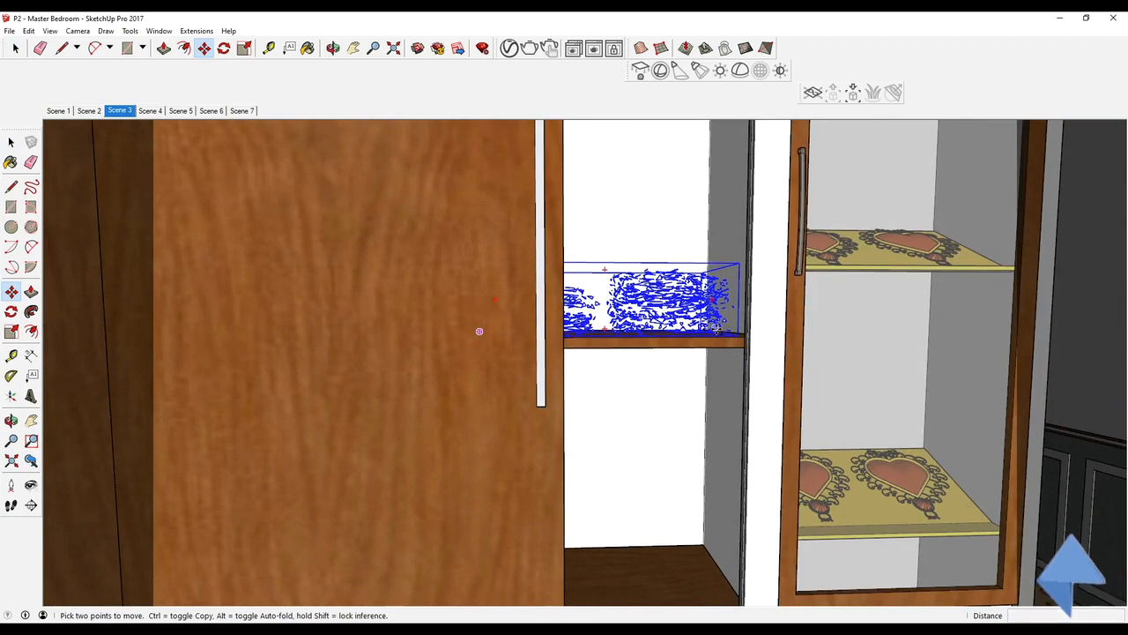
scroll(732, 338, "up", 3)
key("ctrl")
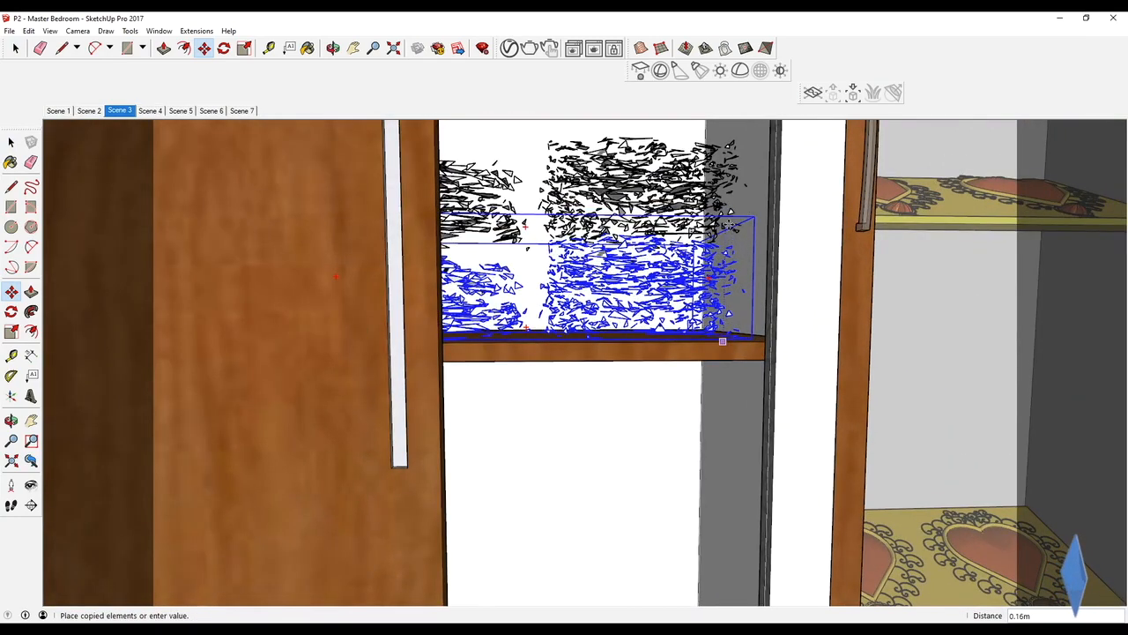
left_click(729, 229)
left_click(728, 229)
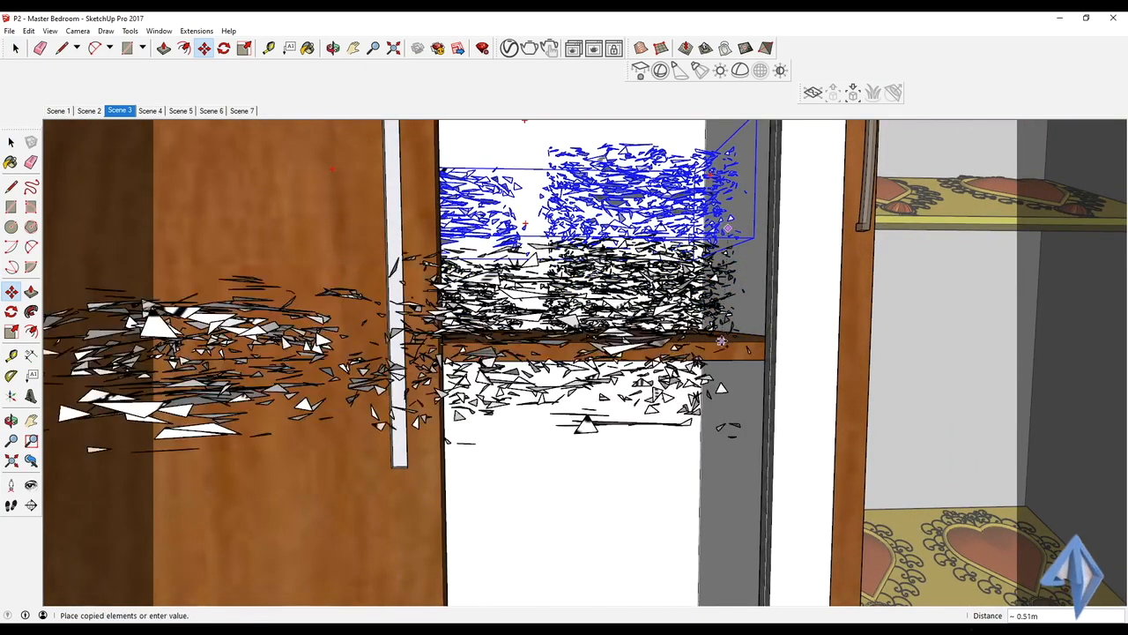
Step: Copy both stacked folded clothes proxies down to the middle shelf and the bottom compartment of the open section
key("space")
left_click(706, 279, "shift")
key("m")
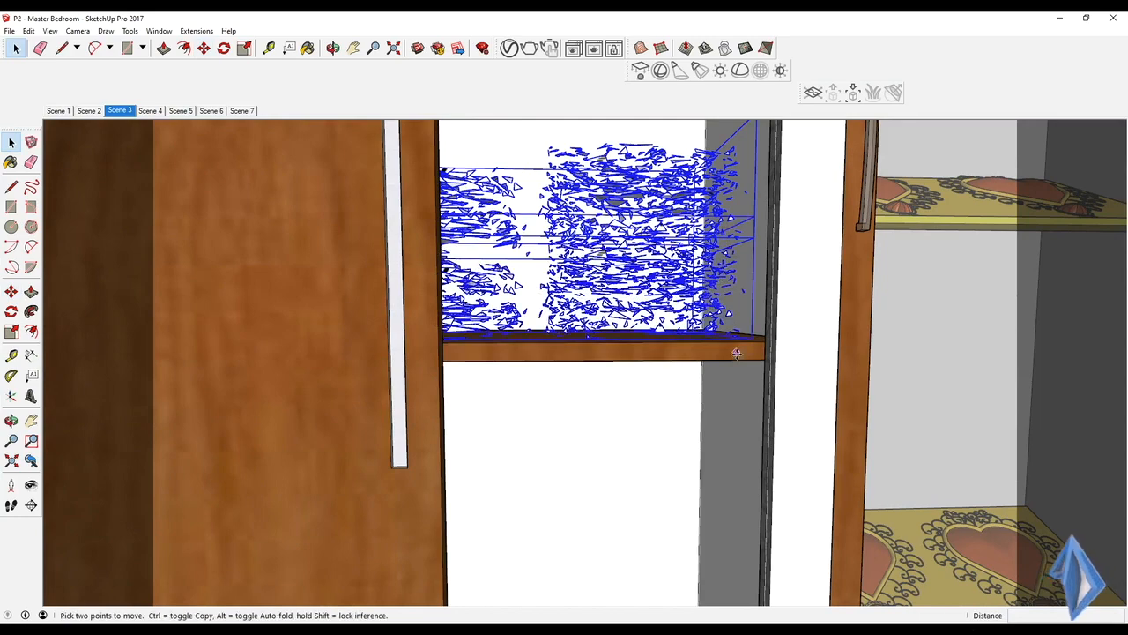
middle_click_drag(736, 355, 709, 122)
left_click(703, 451)
left_click(700, 452)
middle_click_drag(700, 452, 704, 260, "shift")
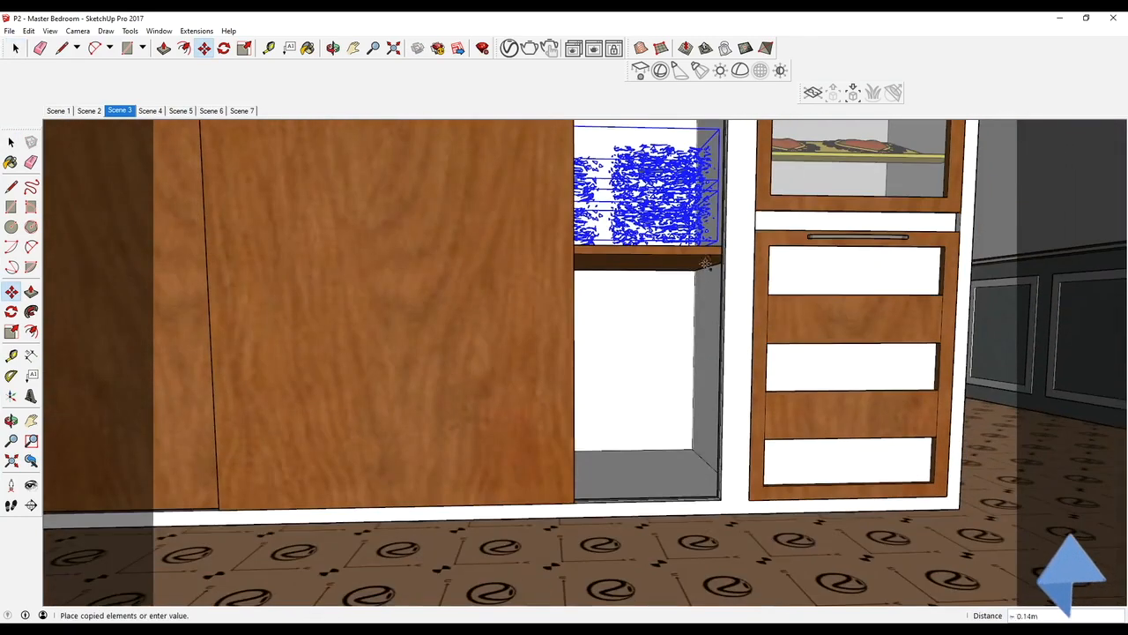
left_click(697, 495)
middle_click_drag(697, 495, 709, 53)
Step: Import the clothes 2.vrmesh proxy and place it in front of the wardrobe's open section
left_click(854, 92)
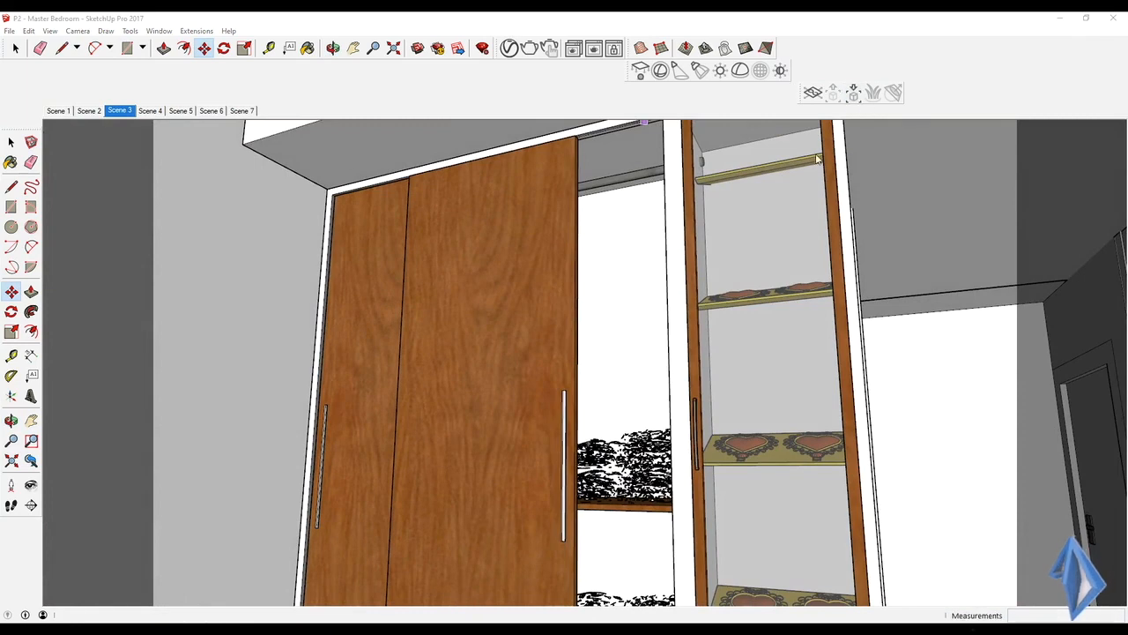
left_click(513, 250)
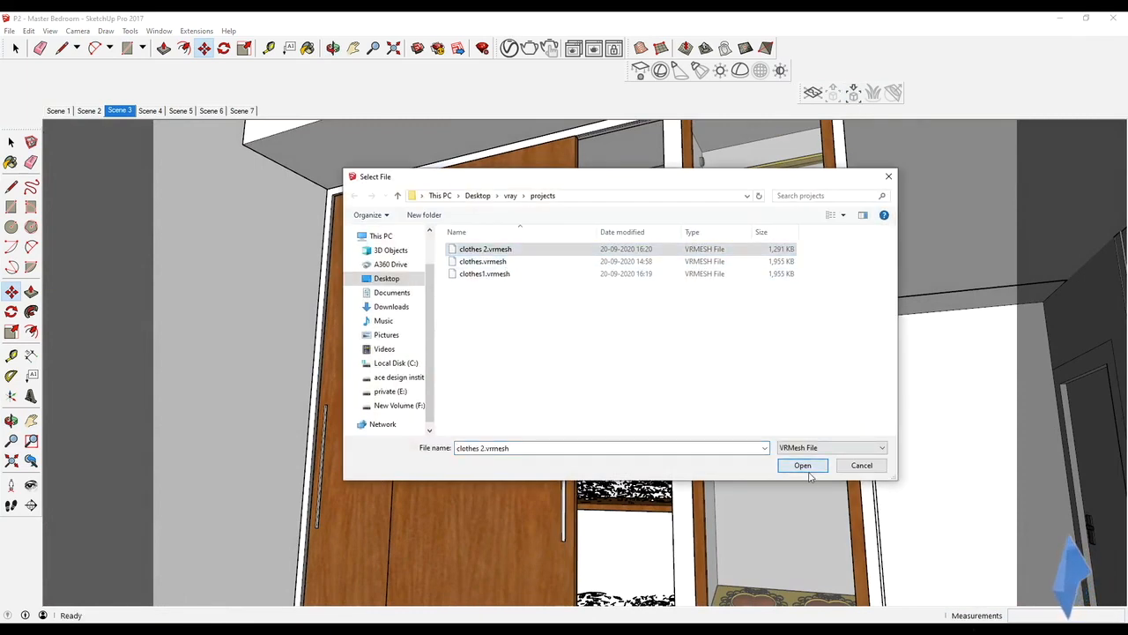
left_click(801, 465)
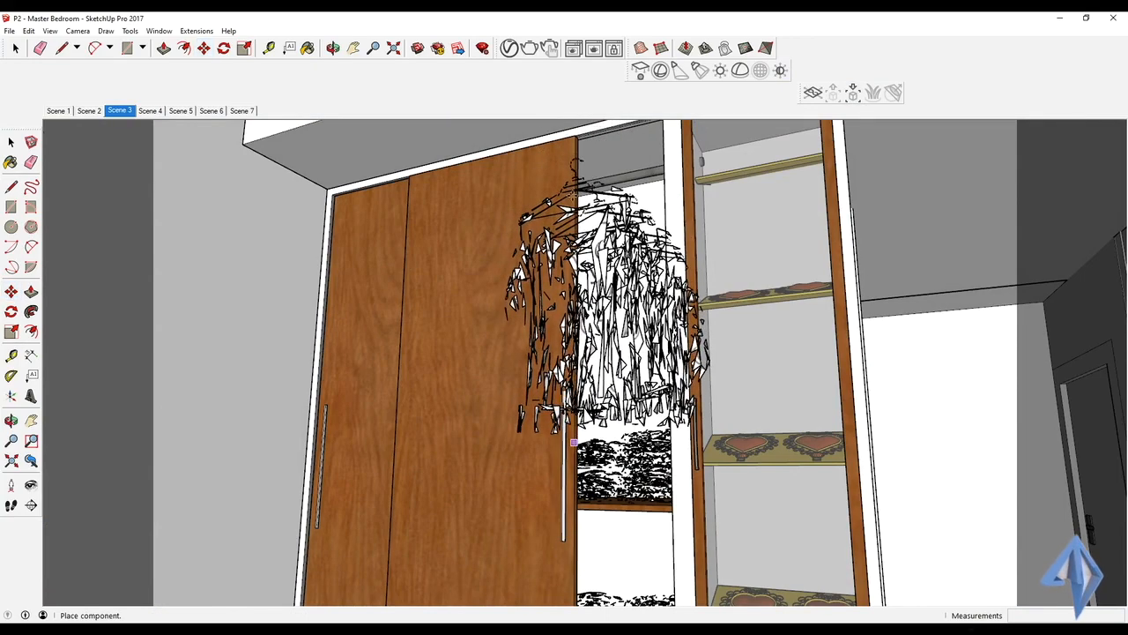
left_click(573, 442)
Step: Rotate the hanging clothes proxy 90 degrees horizontally about its hangers
middle_click_drag(575, 196, 644, 295)
key("a")
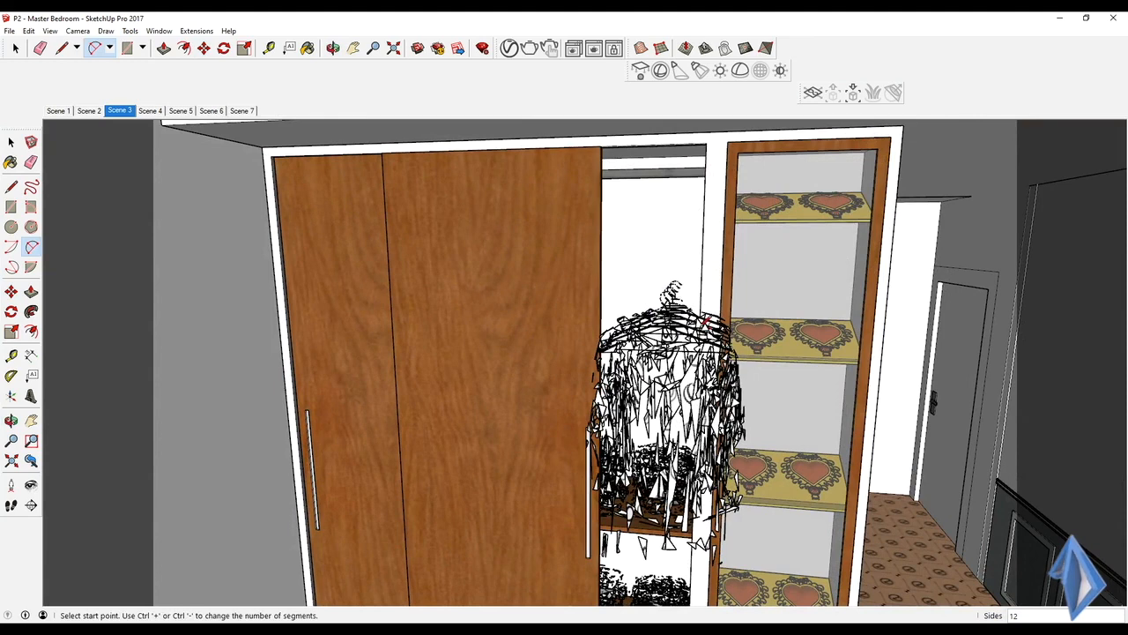
key("q")
key("space")
left_click(672, 313)
key("q")
left_click(675, 284)
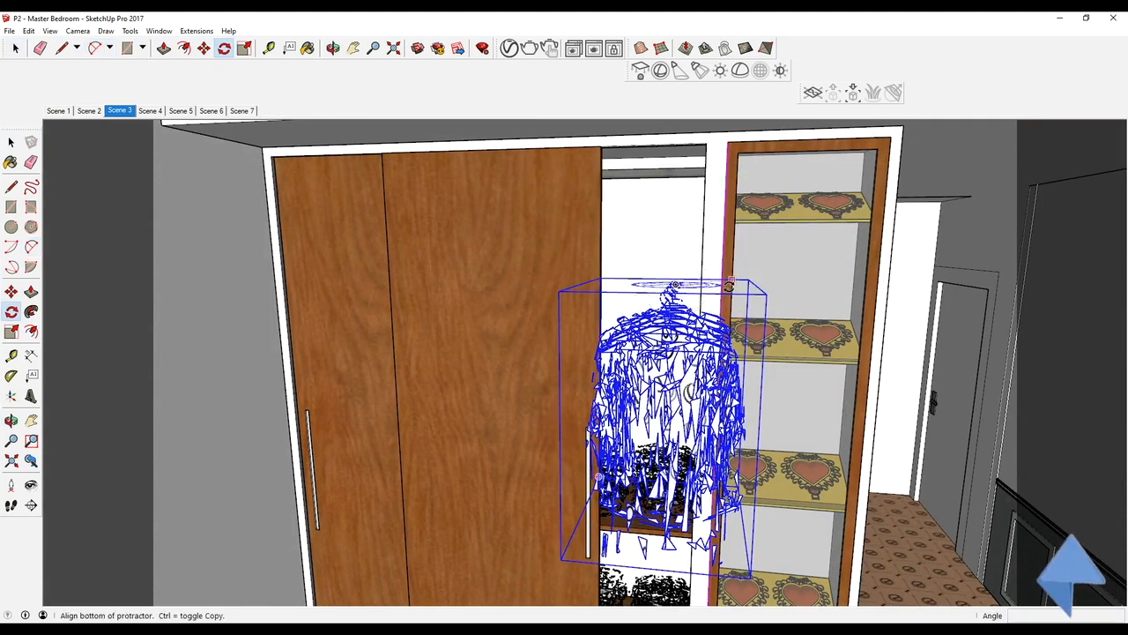
left_click(731, 280)
key("Return")
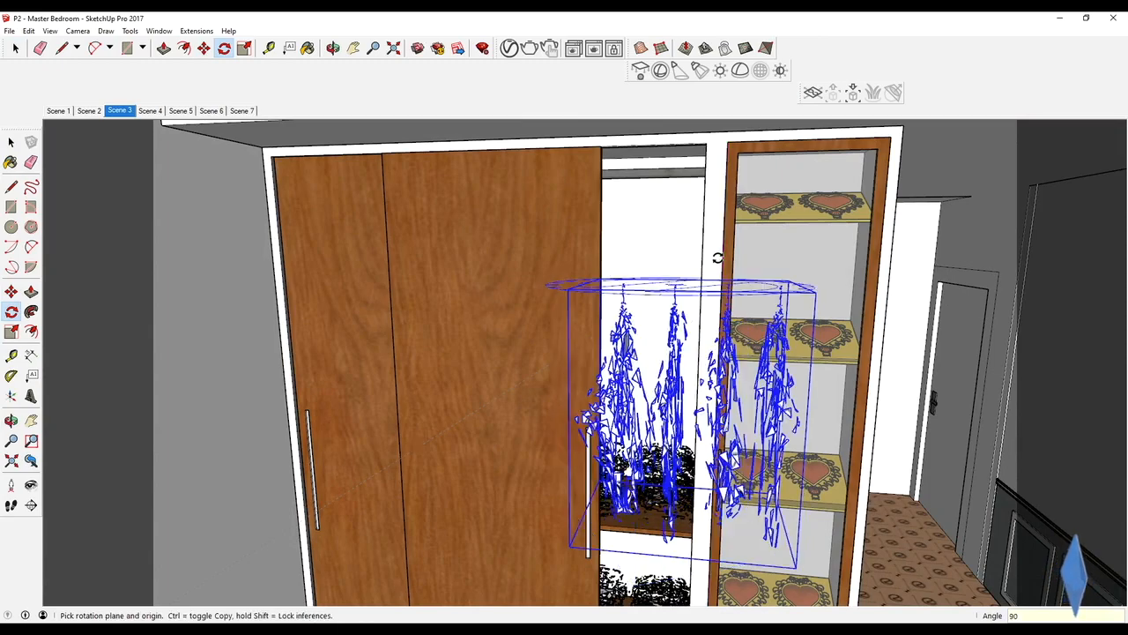
Step: Move the hanging clothes proxy so its hangers hook over the wardrobe rail, and shift it about 0.20 m along the rail
key("m")
middle_click_drag(713, 261, 548, 221)
scroll(547, 280, "up", 3)
scroll(547, 280, "up", 2)
scroll(581, 187, "up", 6)
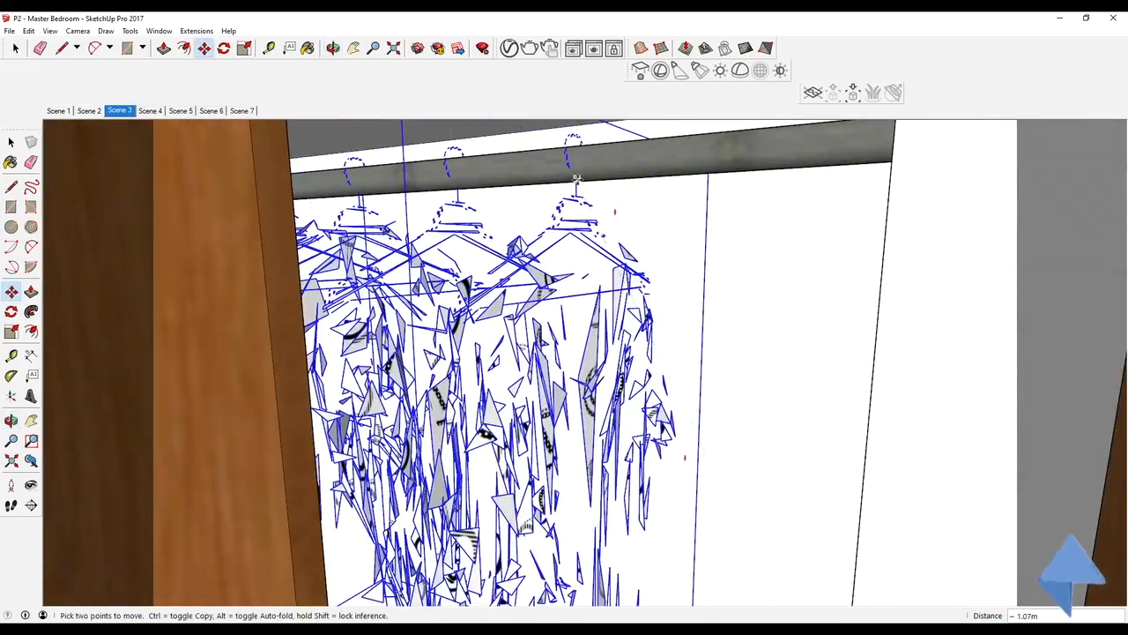
scroll(567, 162, "up", 2)
middle_click_drag(567, 161, 294, 214)
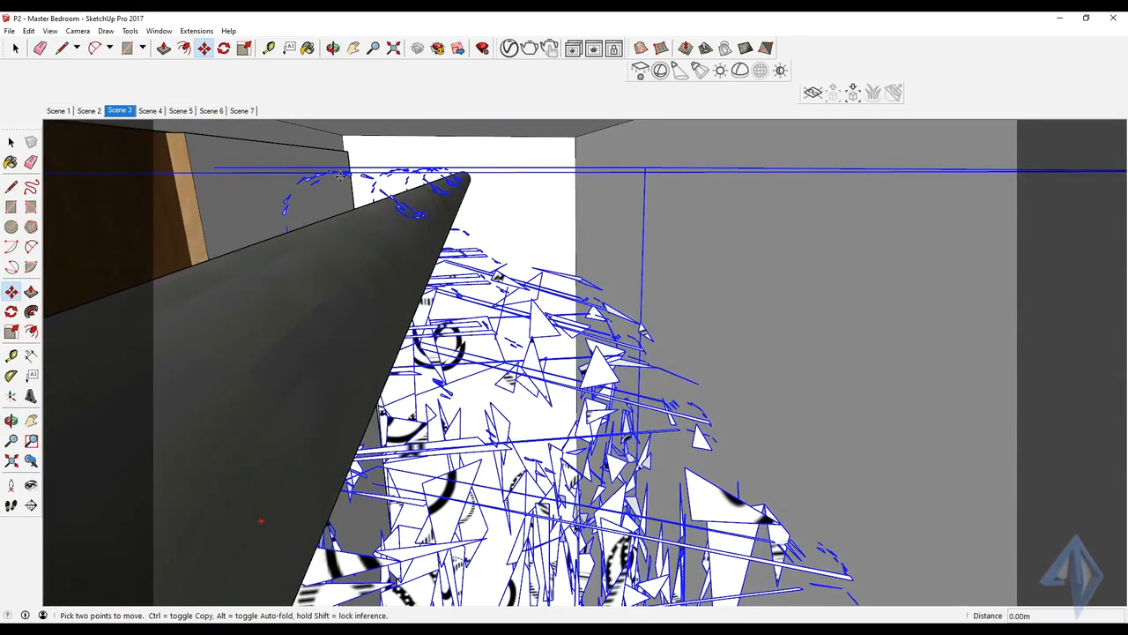
left_click(341, 177)
middle_click_drag(340, 193, 573, 295)
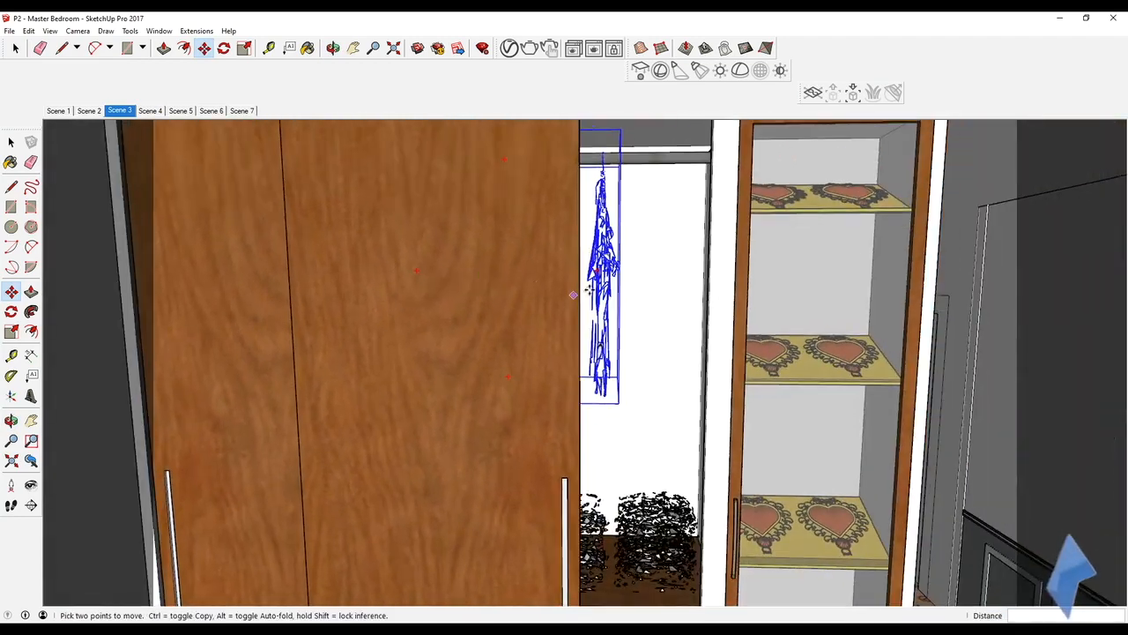
left_click(670, 287)
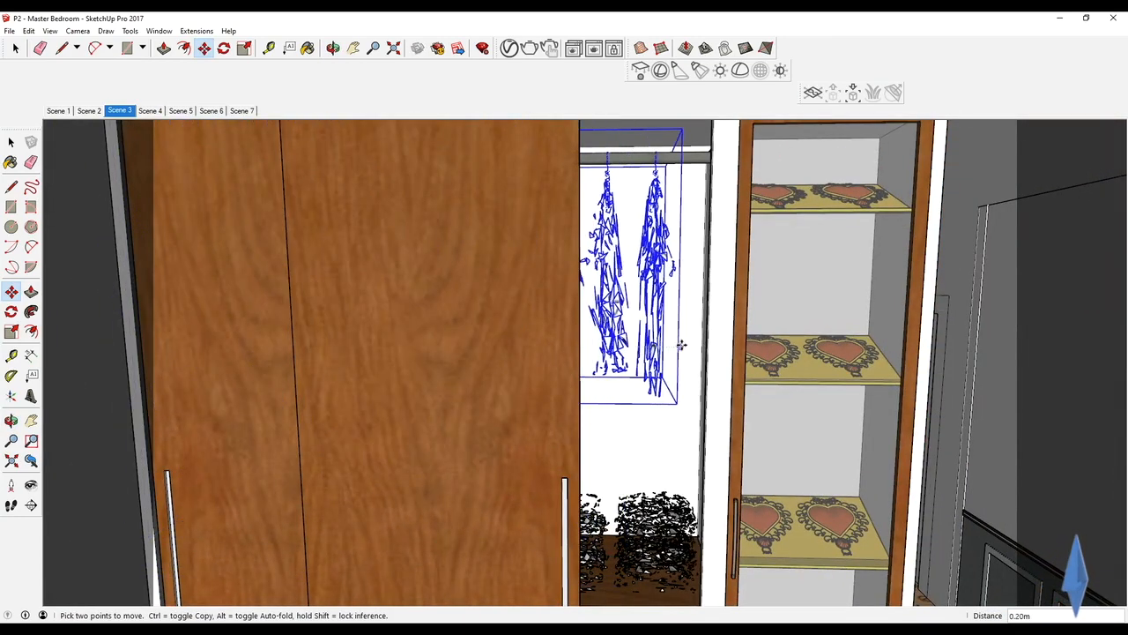
Step: Start an interactive V-Ray render of the whole wardrobe and place the frame buffer clear of the display cabinet
key("space")
middle_click_drag(686, 344, 598, 291)
middle_click_drag(587, 265, 585, 268, "shift")
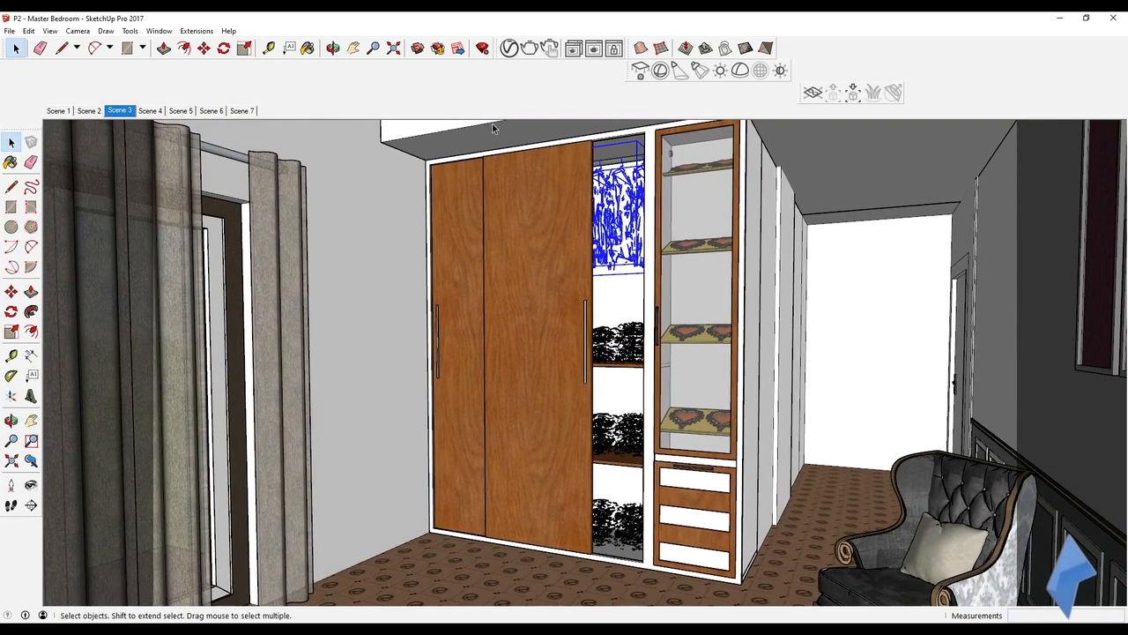
left_click(550, 48)
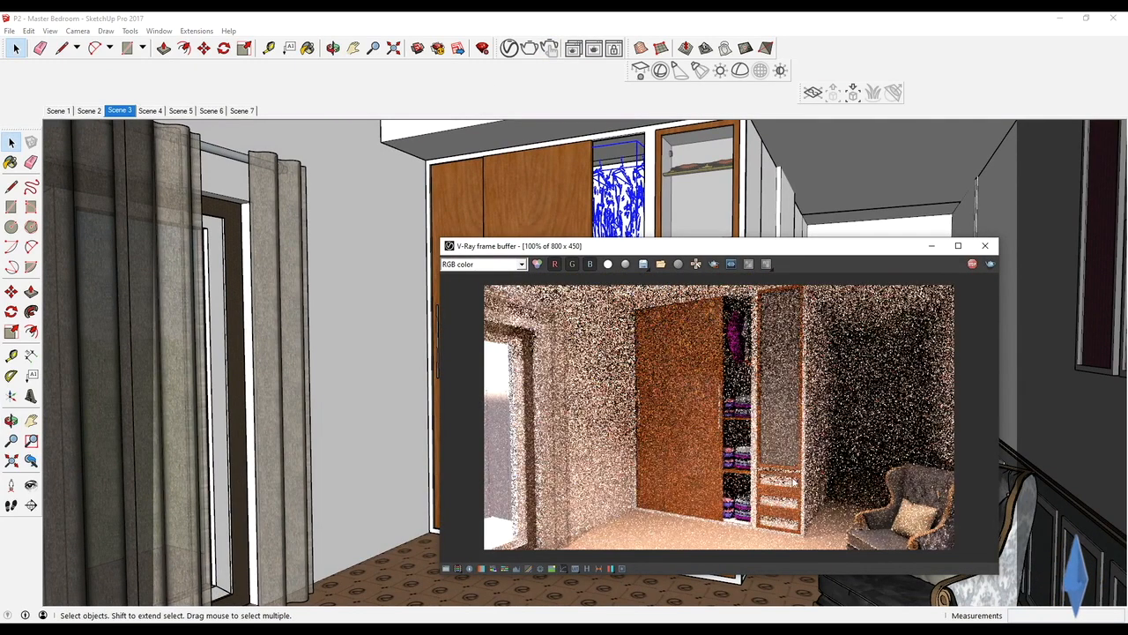
scroll(723, 374, "up", 2)
scroll(722, 375, "down", 2)
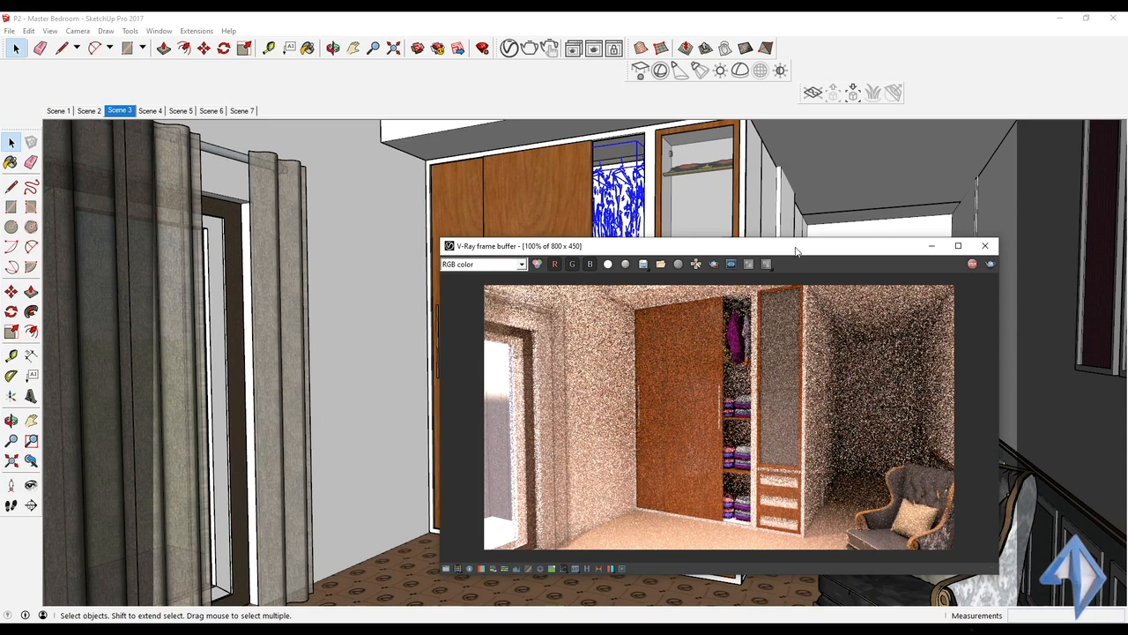
left_click_drag(796, 252, 492, 313)
Step: Sample the display cabinet door's Translucent Glass Gray material and set its V-Ray material type to Glass
key("b")
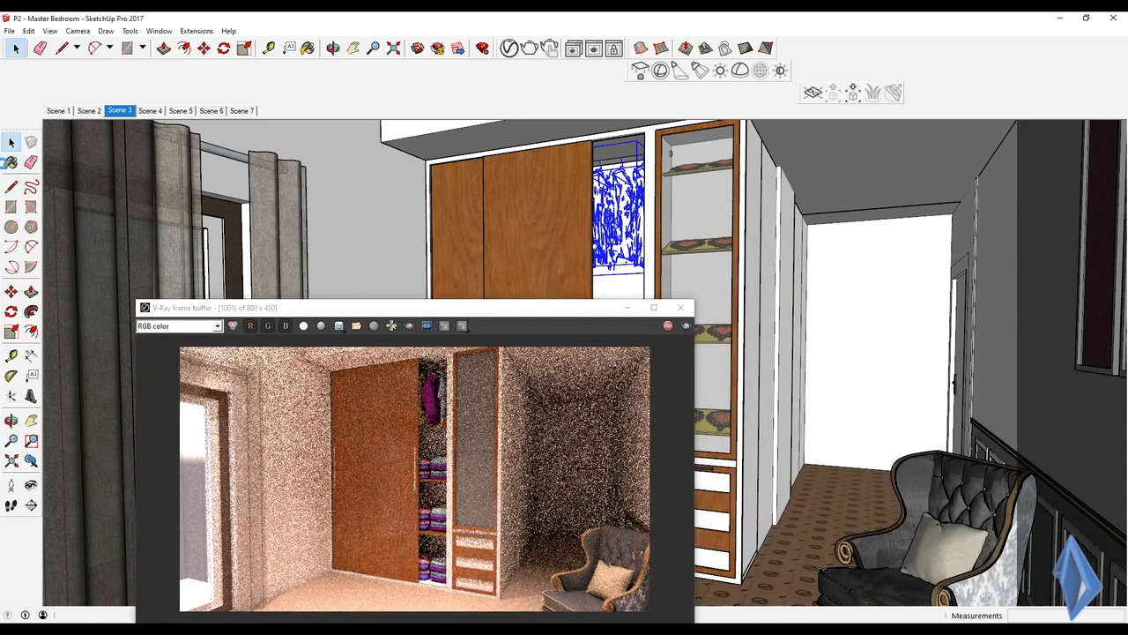
left_click(704, 199, "alt")
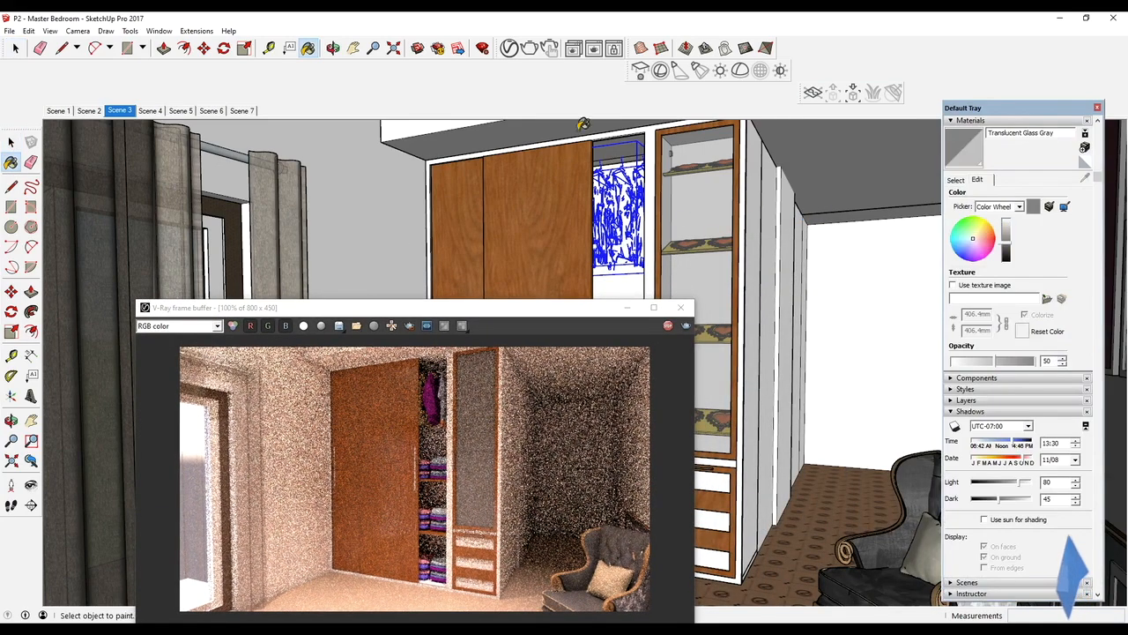
left_click(510, 48)
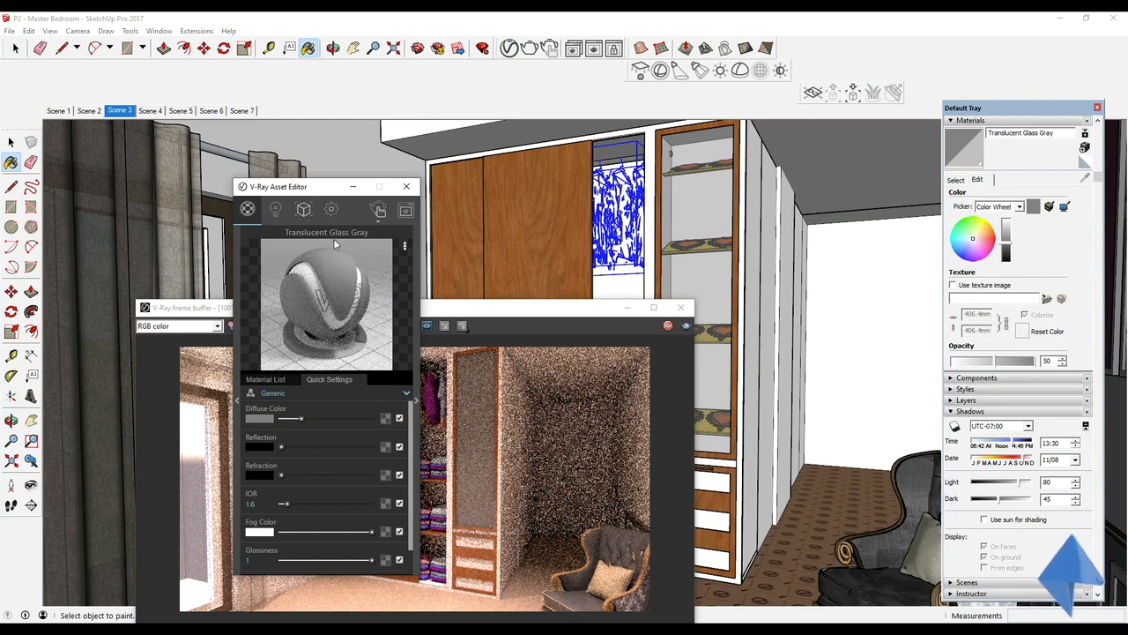
left_click(347, 394)
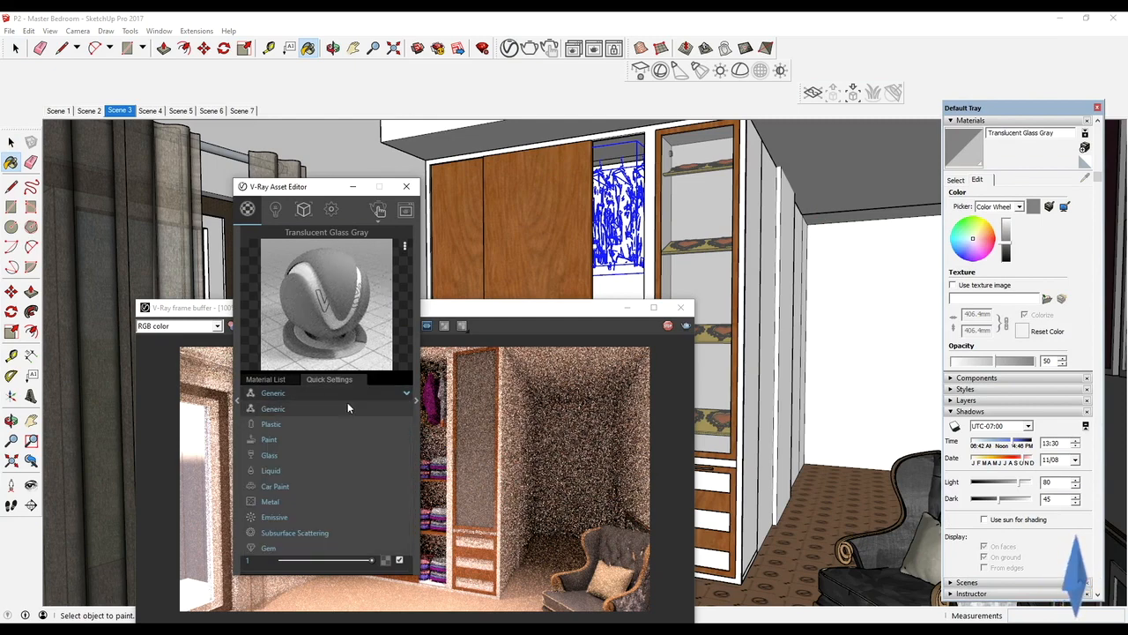
left_click(319, 455)
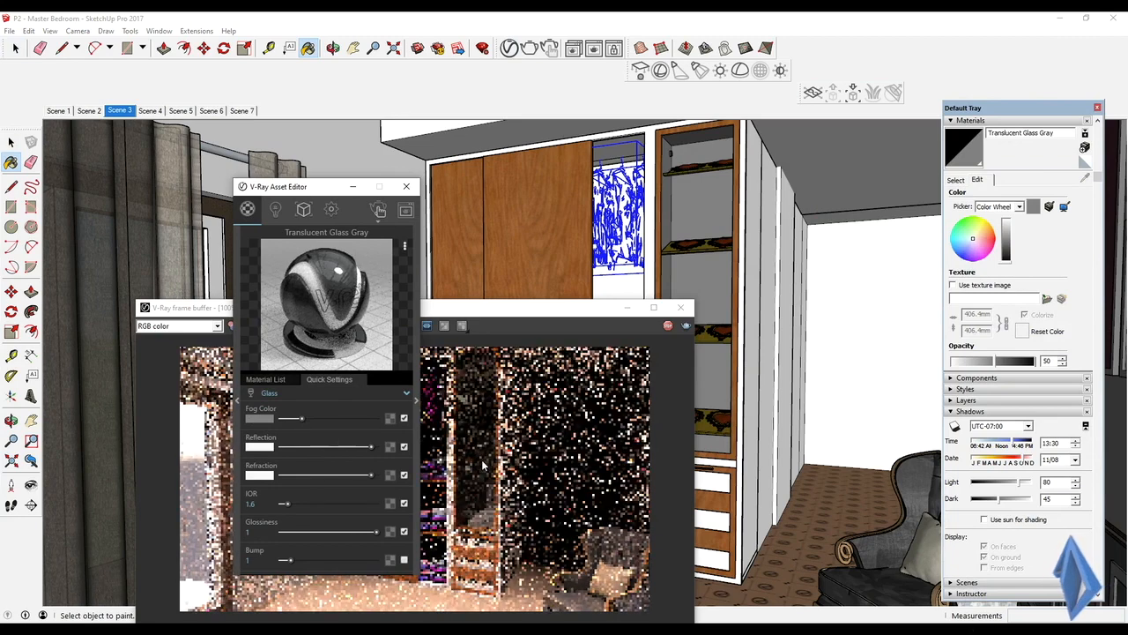
Step: Set the glass material's fog color to white and its reflection to a light grey
left_click_drag(308, 422, 348, 424)
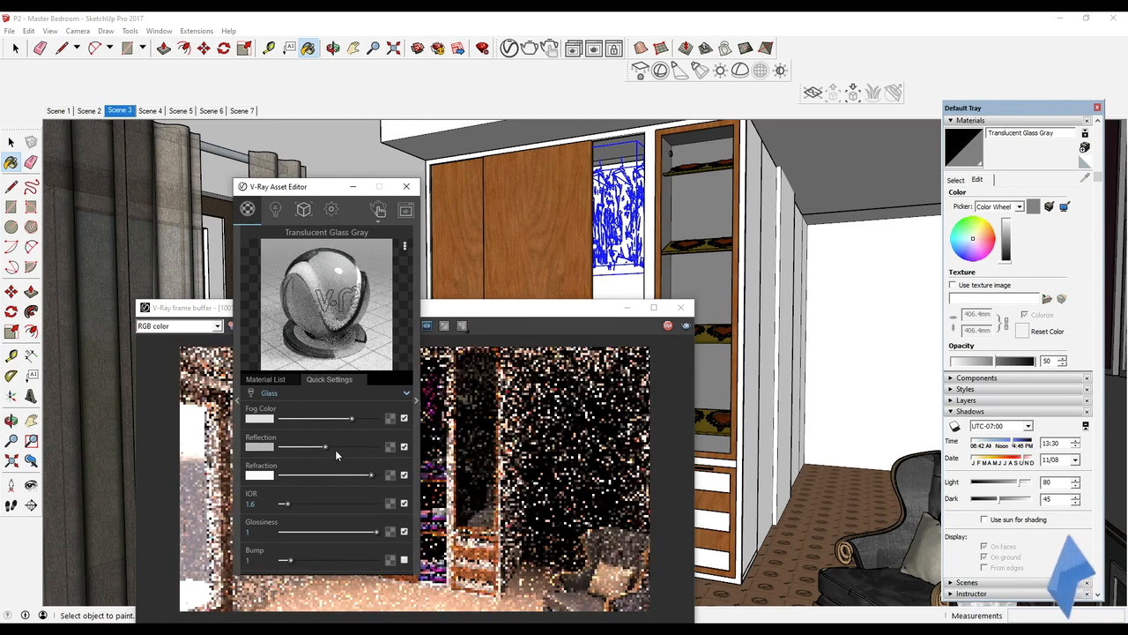
left_click(344, 447)
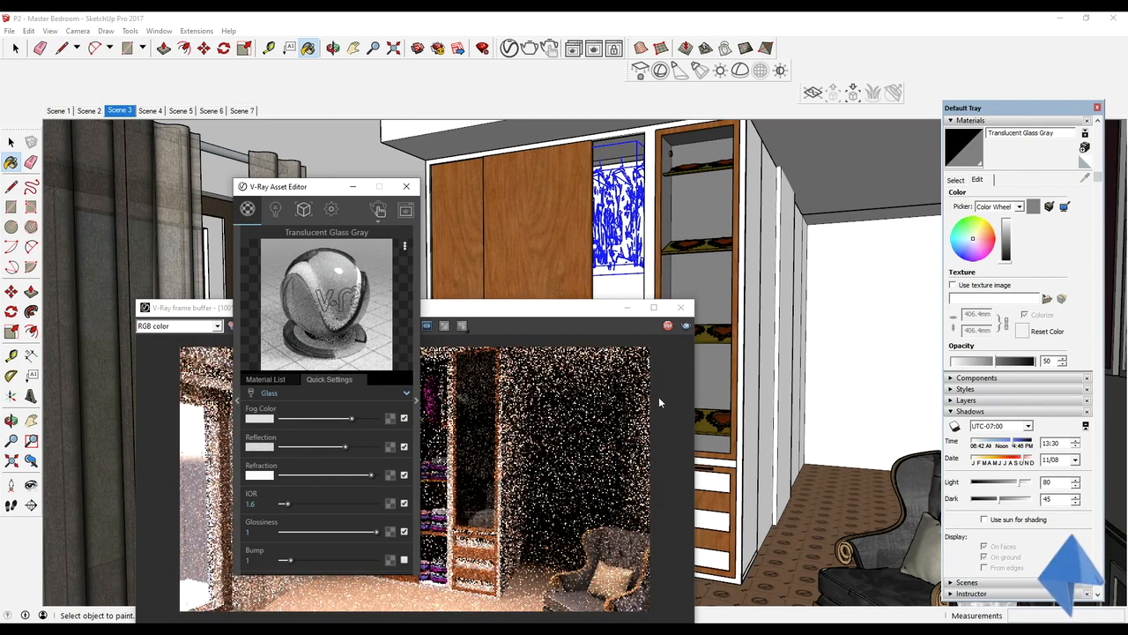
left_click(373, 418)
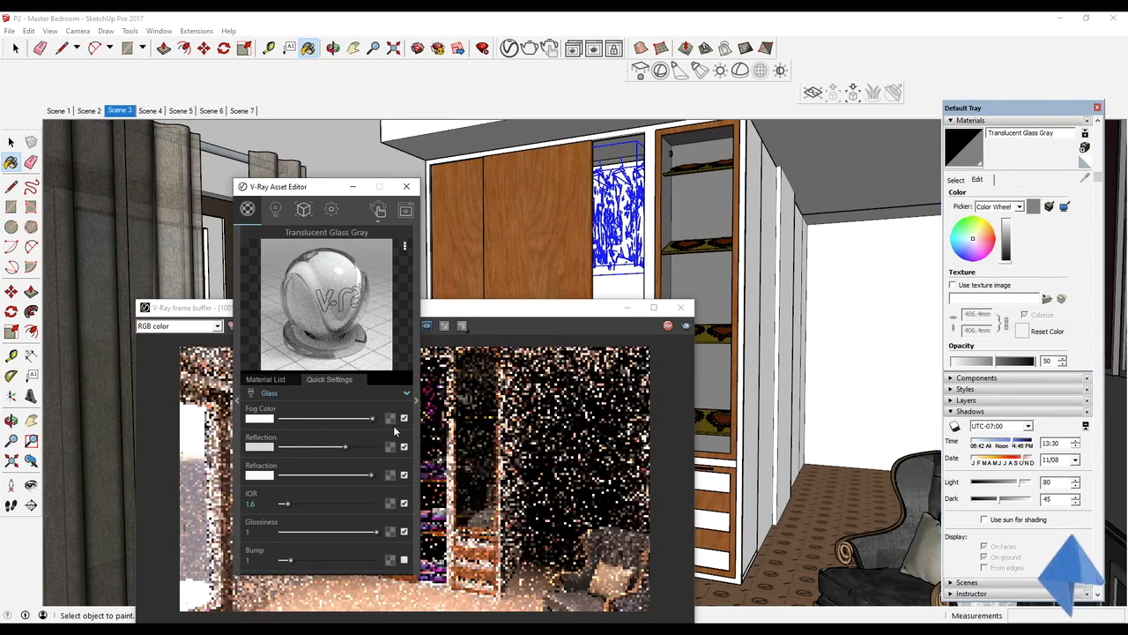
Step: Raise the cabinet glass material's fog color to full white
left_click(378, 420)
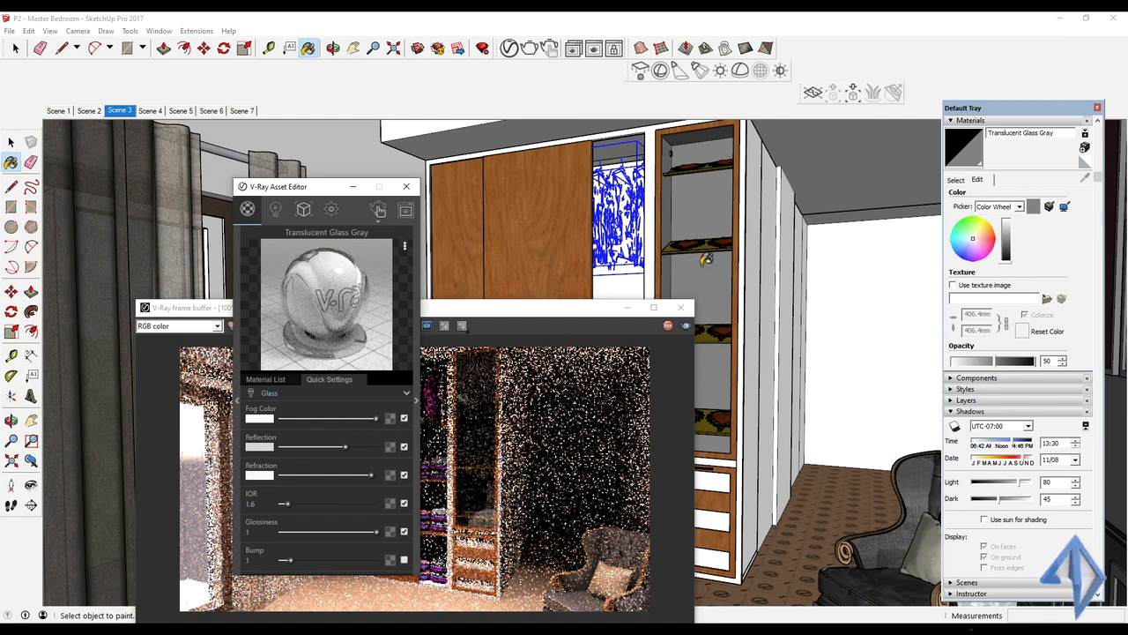
Step: Sample the red Material14 from the gold ornamental object and make it a Gem with IOR 7.98 and Abbe value 67
mouse_move(737, 305)
middle_mouse_down()
mouse_move(760, 342)
mouse_move(672, 270)
mouse_move(747, 180)
mouse_move(610, 271)
mouse_move(822, 331)
mouse_move(779, 344)
middle_mouse_up()
left_click(823, 331, "alt")
left_click(319, 394)
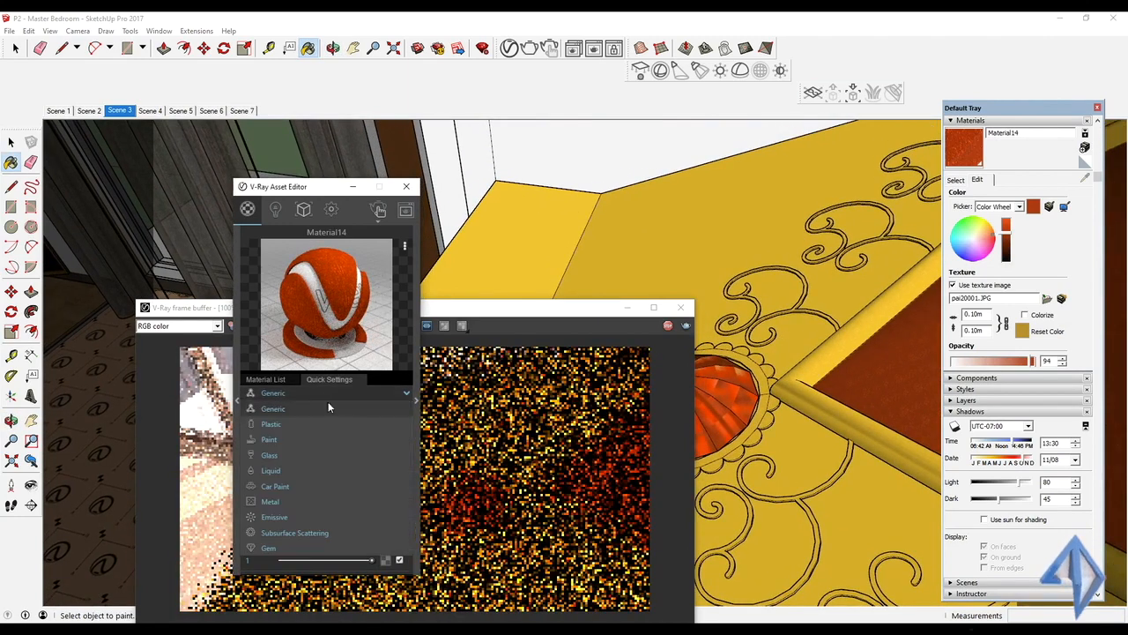
left_click(308, 545)
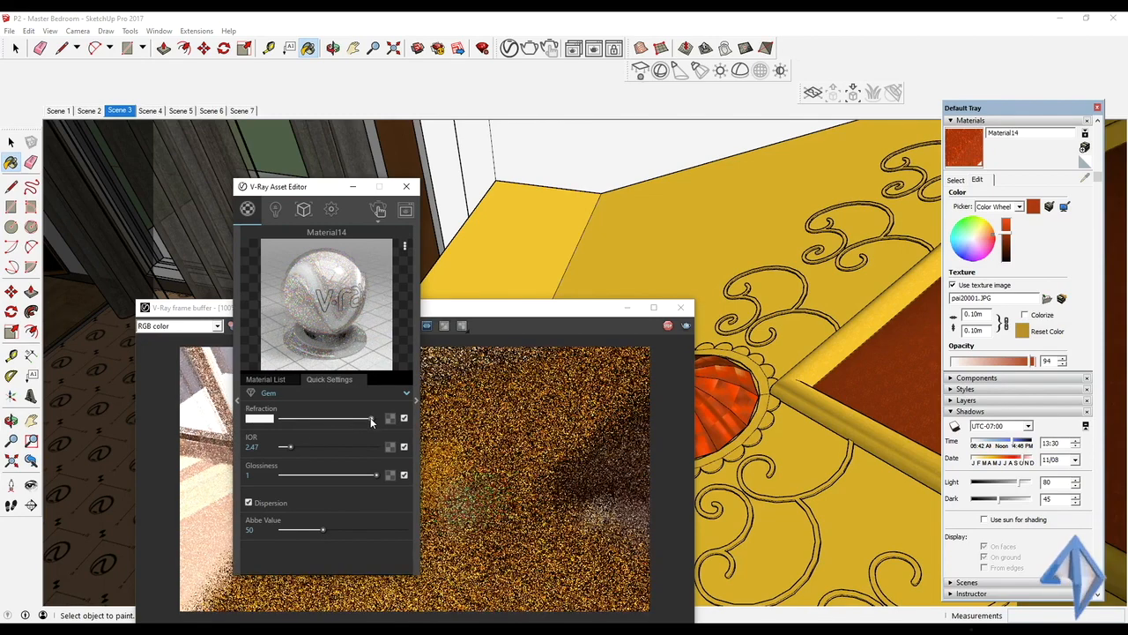
left_click_drag(291, 448, 312, 447)
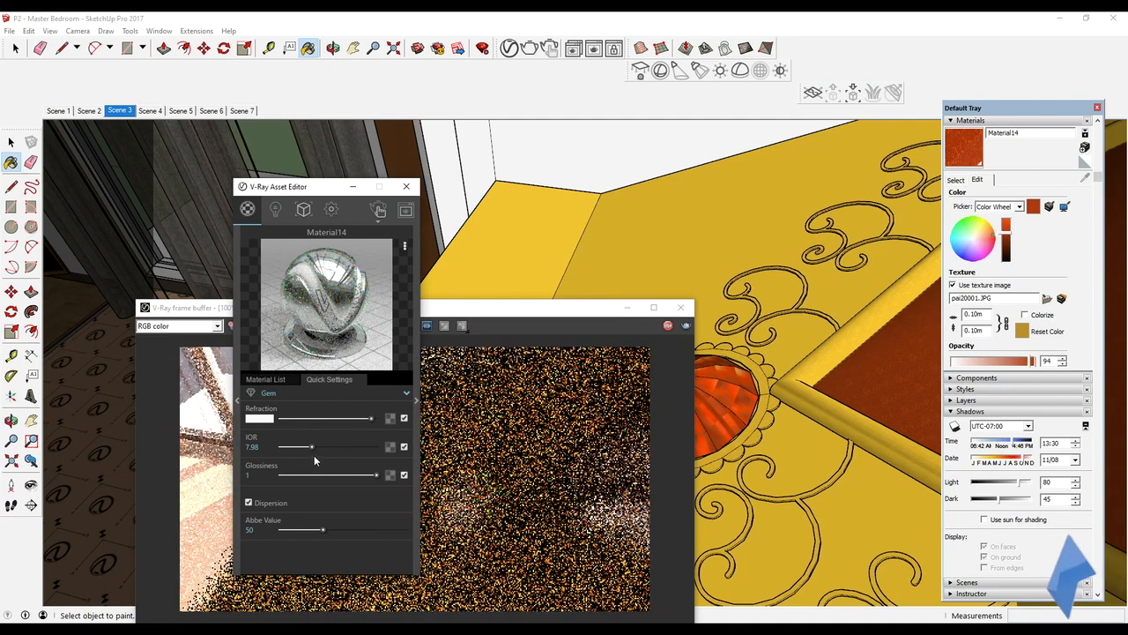
left_click_drag(310, 530, 323, 533)
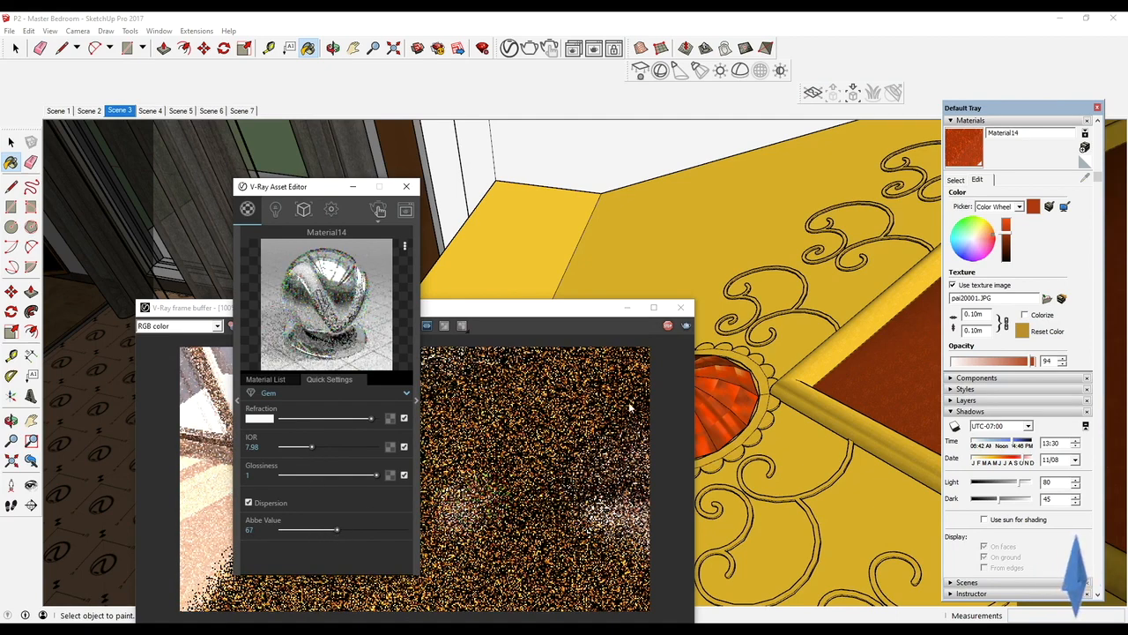
Step: Change Material14 to the Metal type and set its diffuse color to light red, RGB 255, 94, 98
left_click(342, 393)
left_click(305, 499)
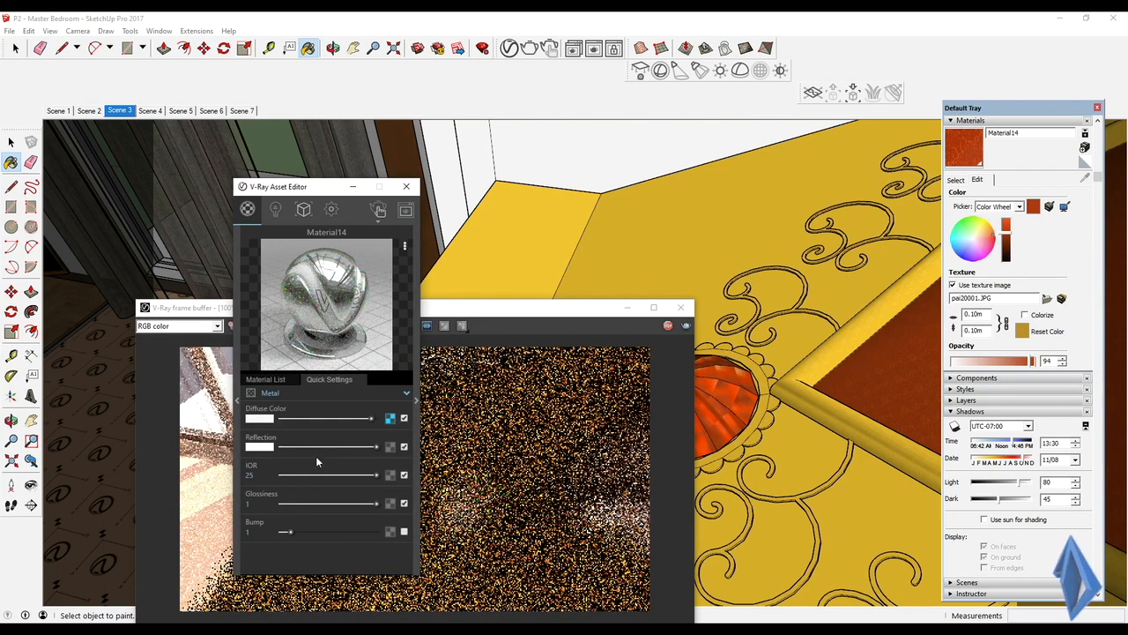
left_click(260, 419)
left_click(477, 224)
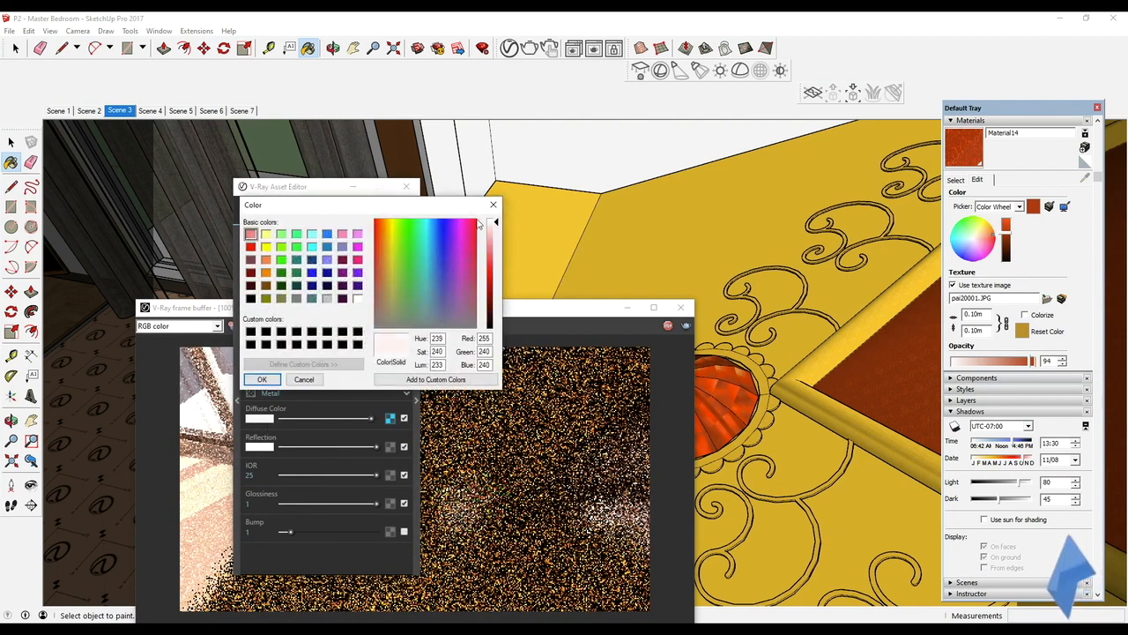
left_click(495, 255)
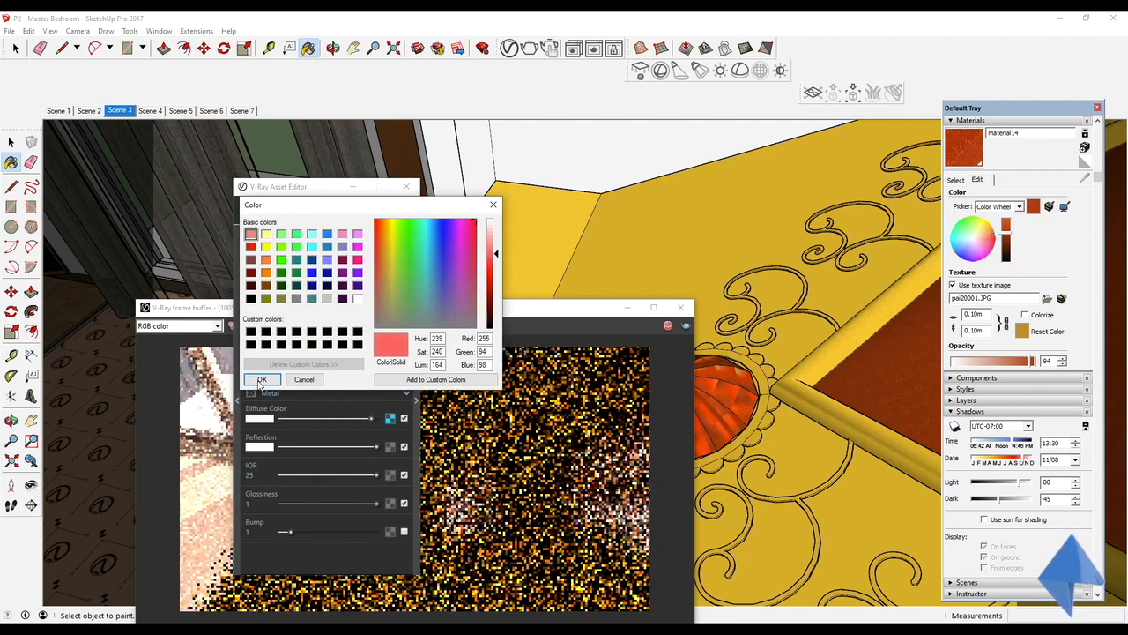
left_click(262, 379)
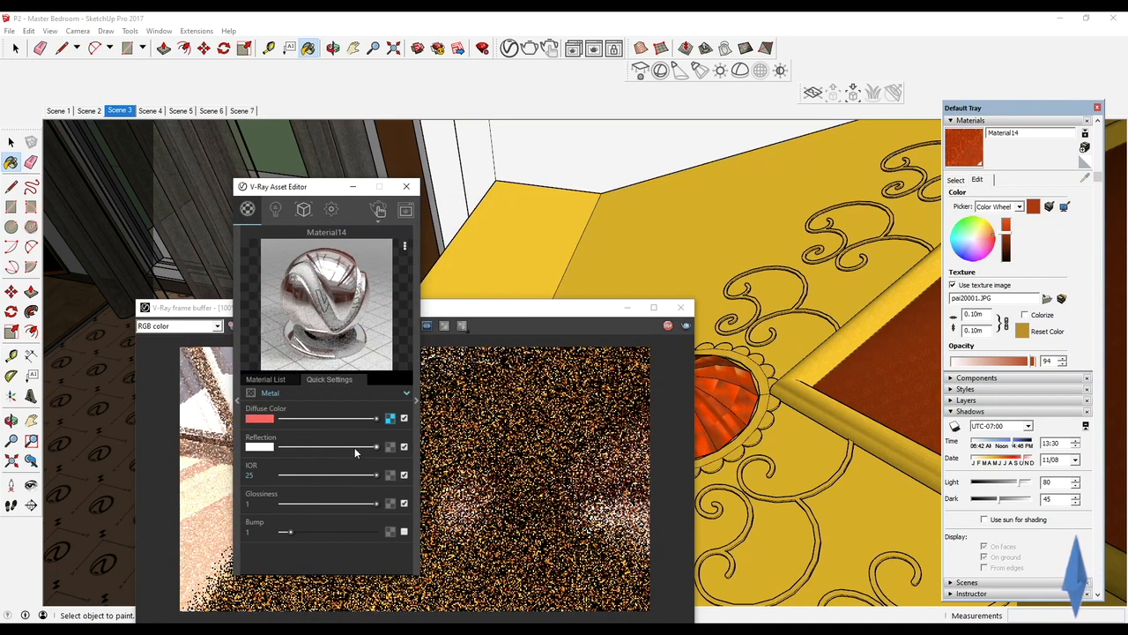
Step: Switch Material14 to the Generic type with white reflection, light grey refraction and an IOR of 3.86
left_click(333, 393)
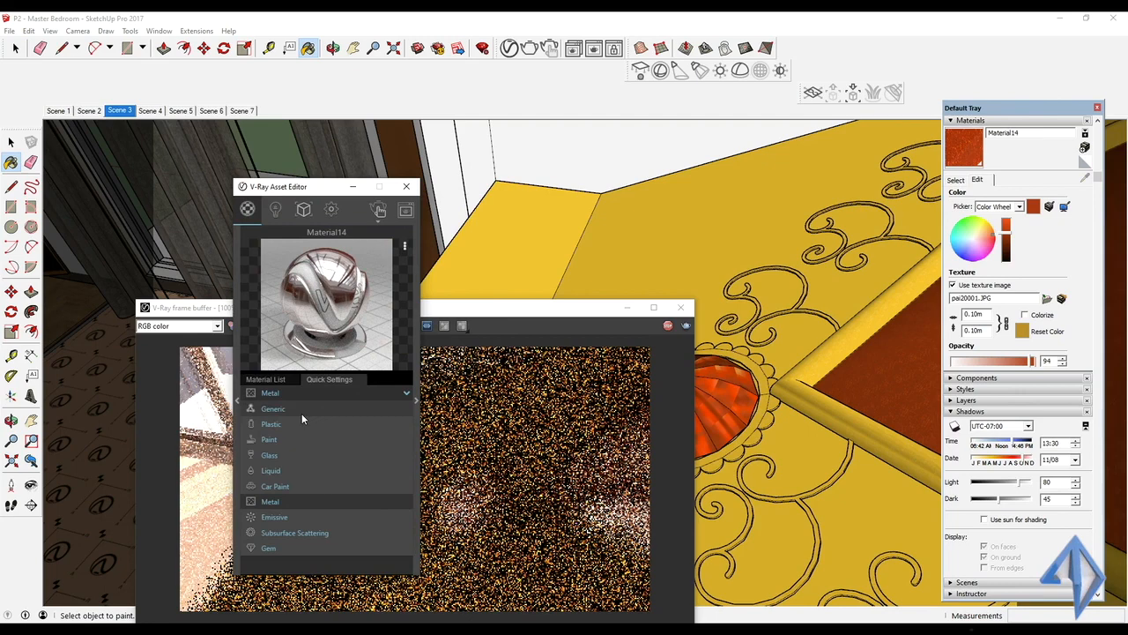
left_click(302, 413)
left_click_drag(283, 476, 363, 447)
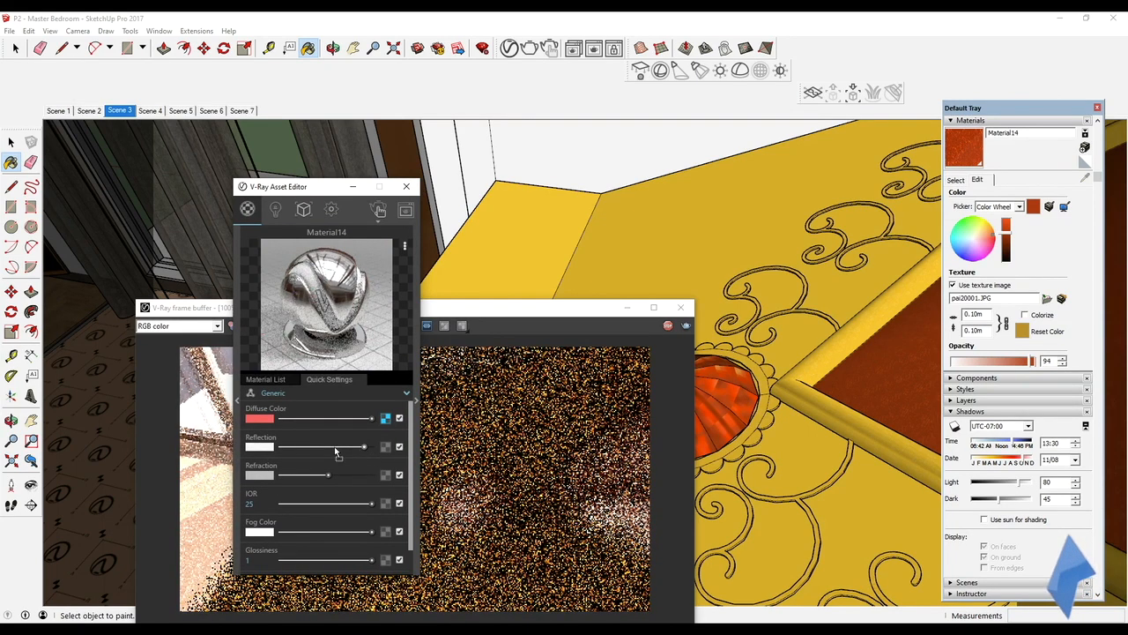
left_click(325, 447)
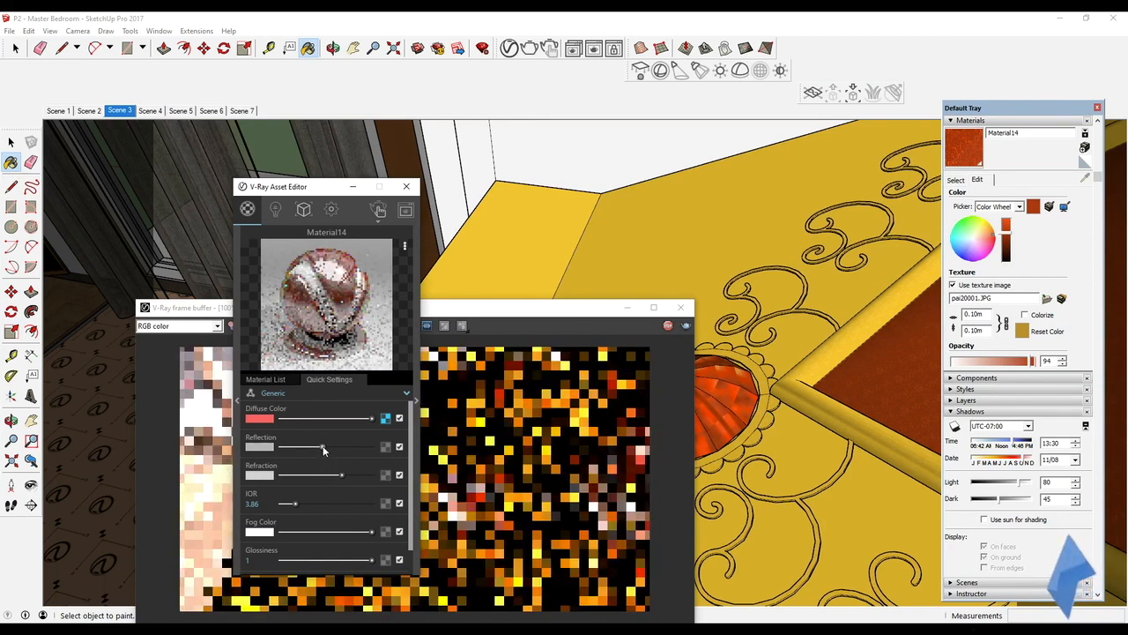
scroll(346, 485, "down", 3)
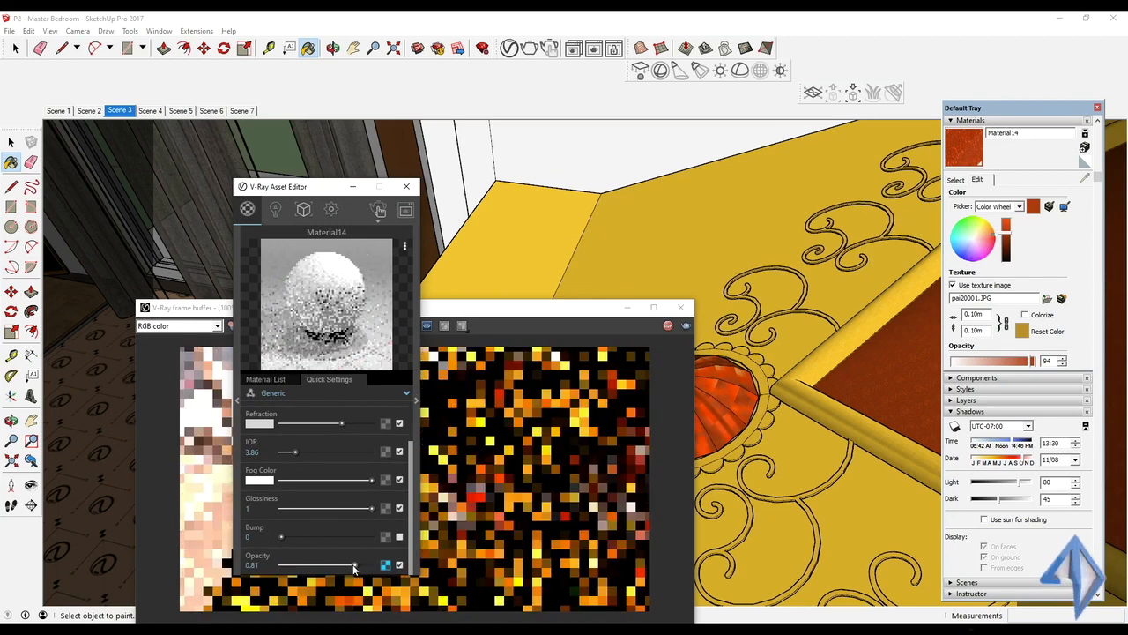
scroll(317, 441, "up", 3)
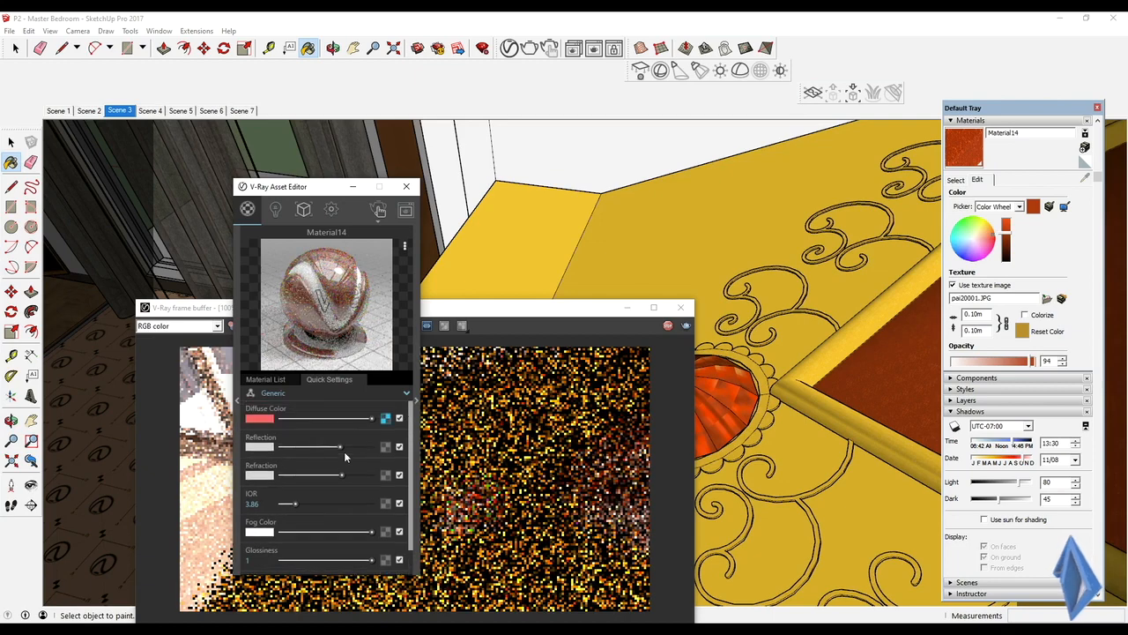
left_click_drag(342, 446, 371, 447)
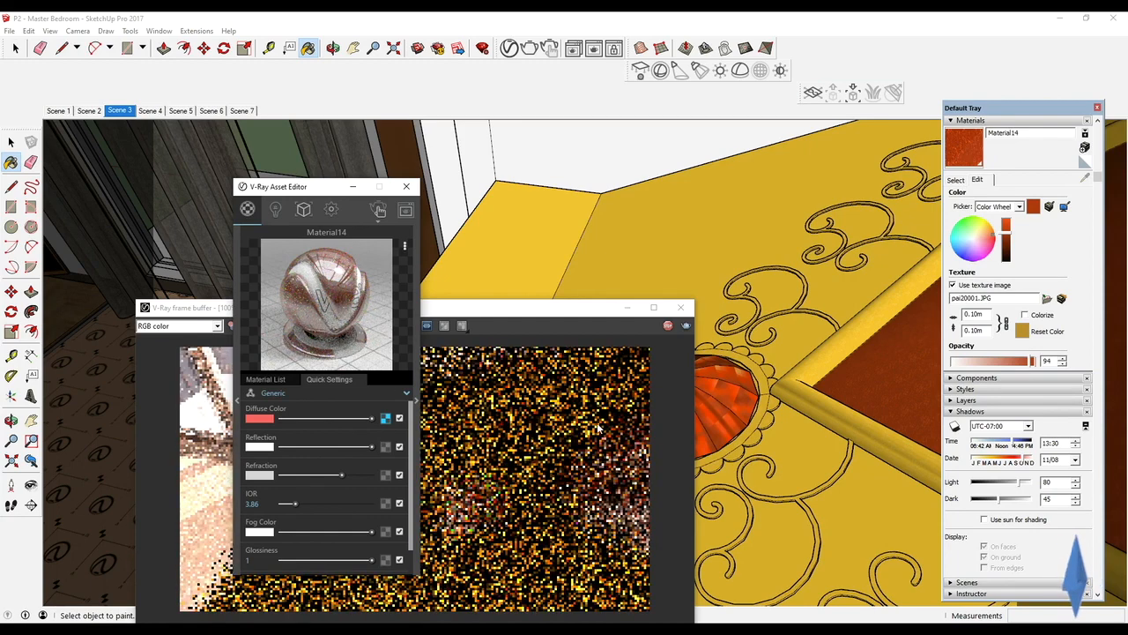
Step: Sample the red shell ornament's material and return to the Scene 3 view with the asset editor closed
left_click(743, 379, "alt")
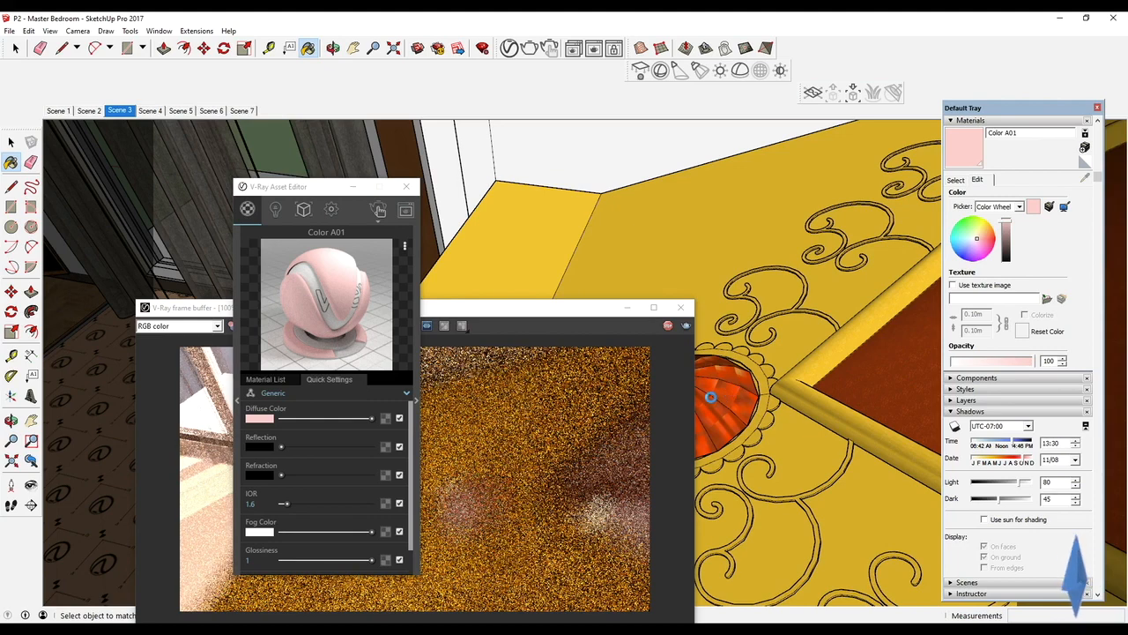
left_click(119, 110)
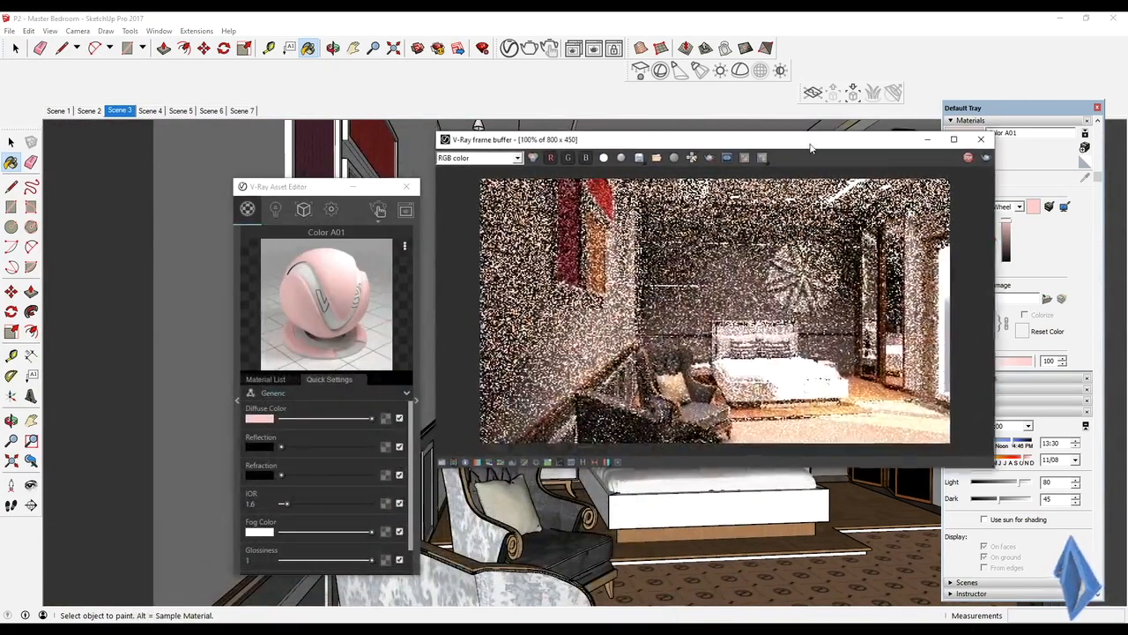
left_click(414, 186)
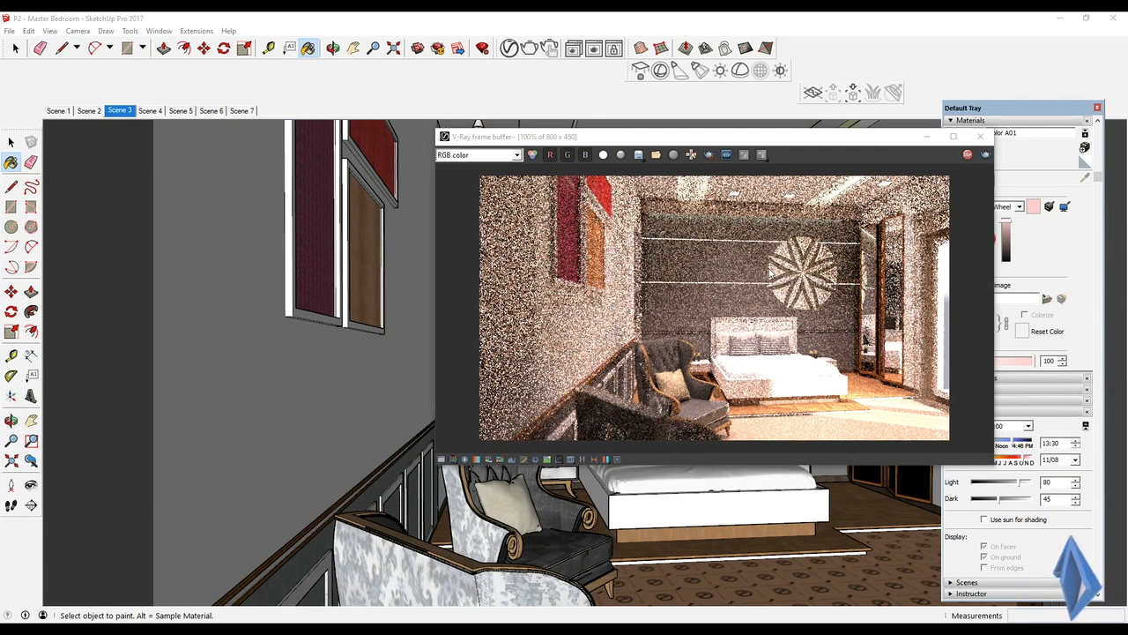
Step: Reposition the V-Ray frame buffer so the ceiling and upper feature wall are uncovered in the model view
left_click_drag(800, 147, 642, 143)
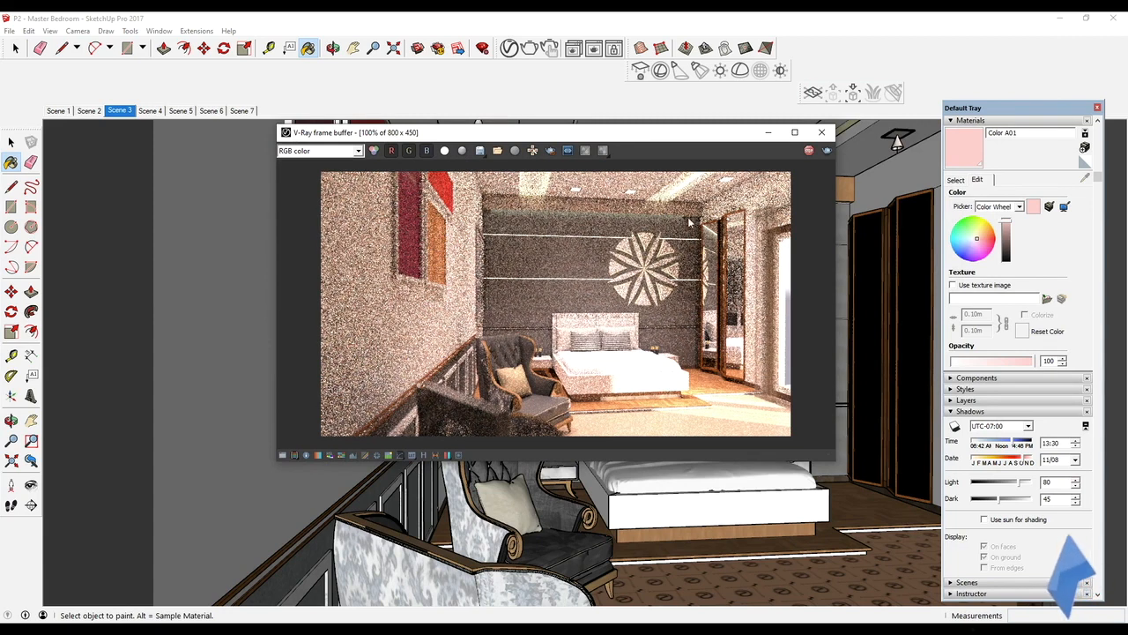
left_click_drag(674, 146, 666, 164)
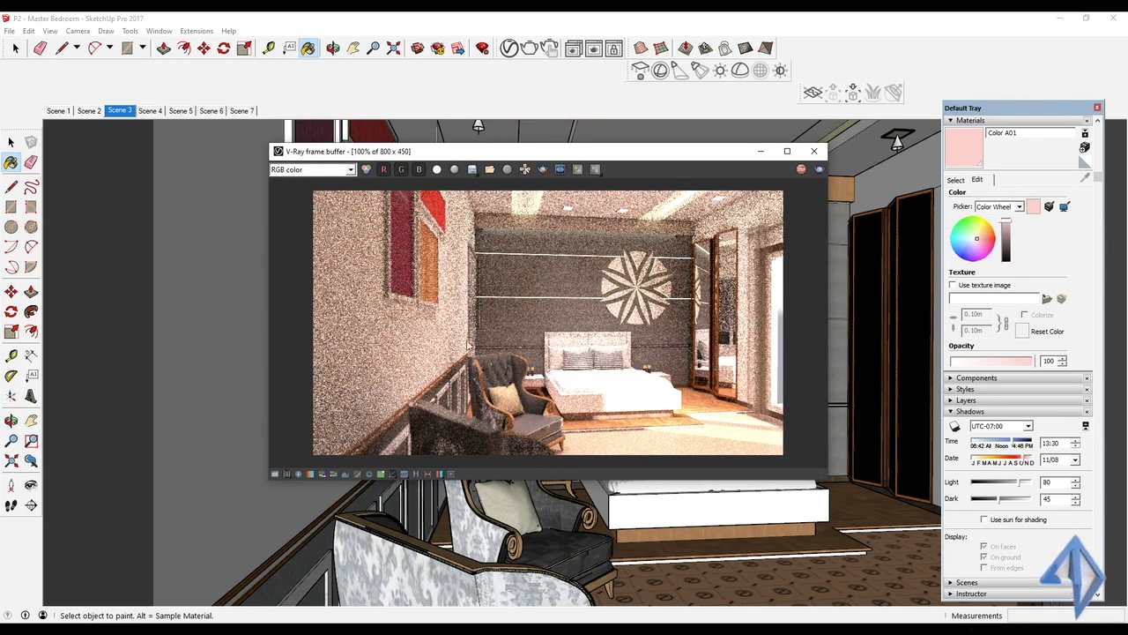
mouse_move(648, 157)
left_mouse_down()
mouse_move(576, 196)
mouse_move(589, 391)
left_mouse_up()
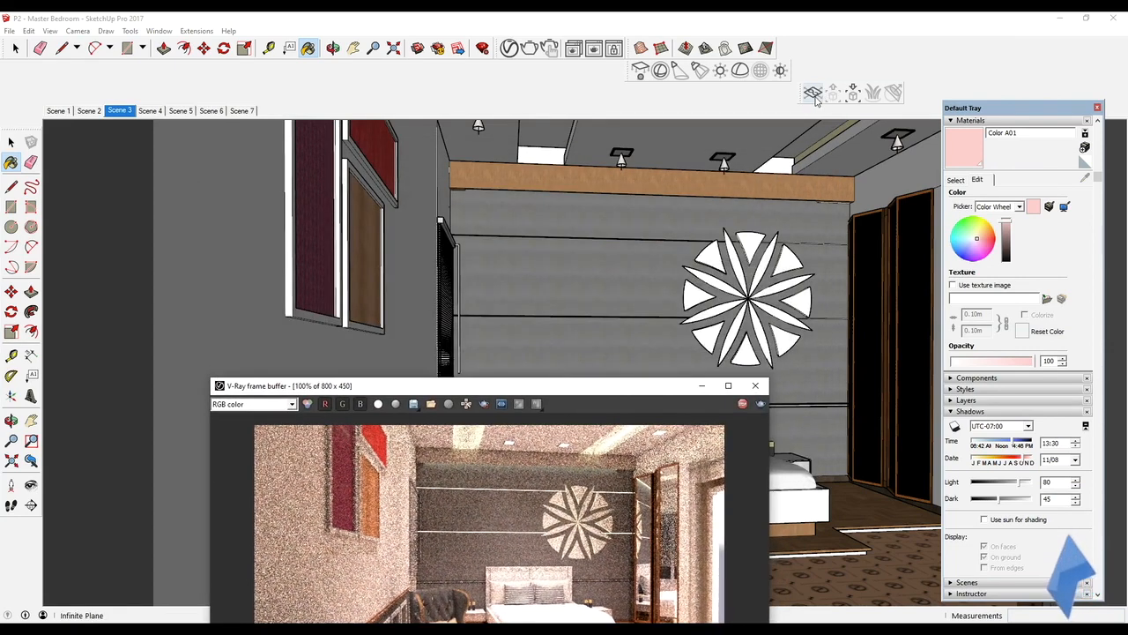
Step: Draw a V-Ray rectangle light across the window opening behind the blinds, between opposite inner corners of the window frame
left_click(639, 71)
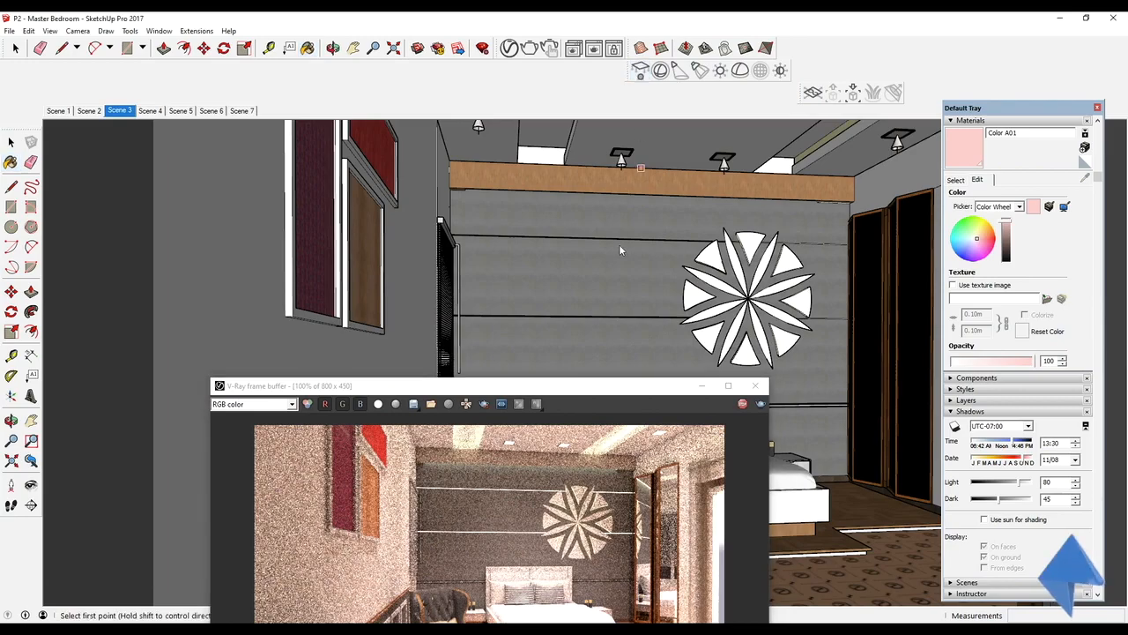
scroll(517, 310, "up", 3)
middle_click_drag(516, 310, 780, 242)
scroll(716, 308, "up", 5)
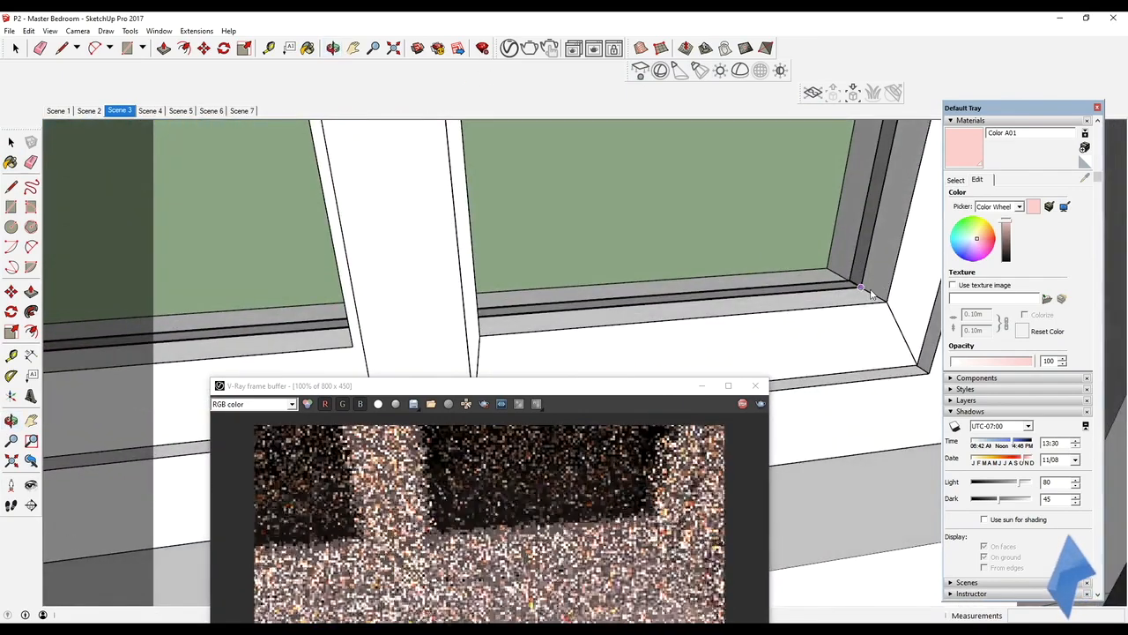
middle_click_drag(859, 293, 686, 346)
scroll(674, 265, "up", 10)
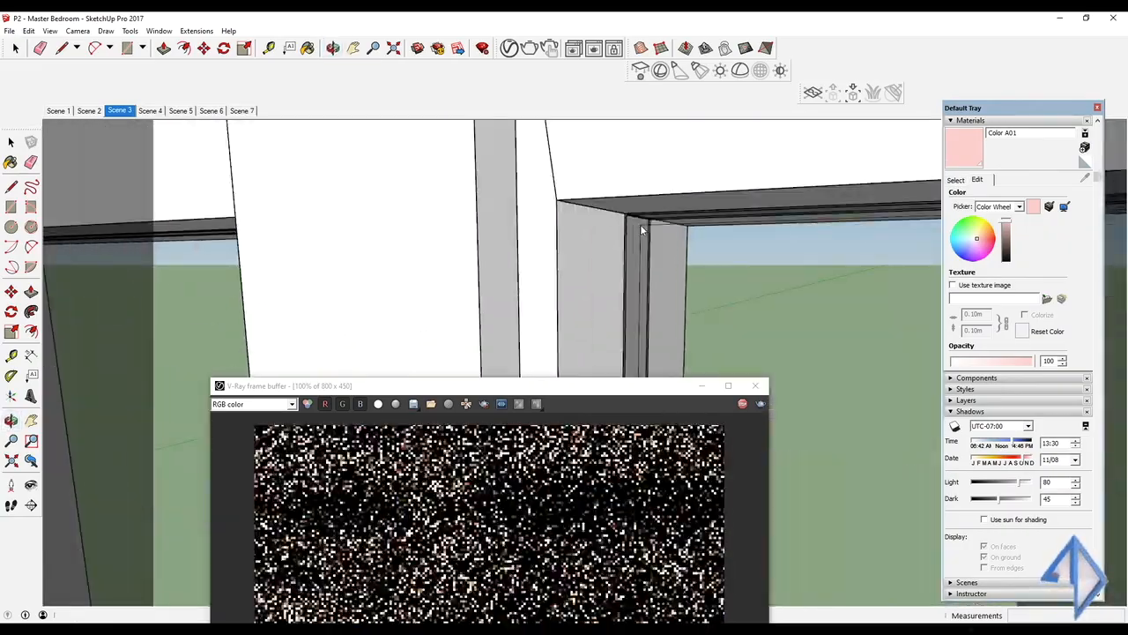
middle_click_drag(642, 229, 614, 214)
middle_click_drag(748, 218, 516, 197)
scroll(542, 198, "up", 3)
left_click(588, 202)
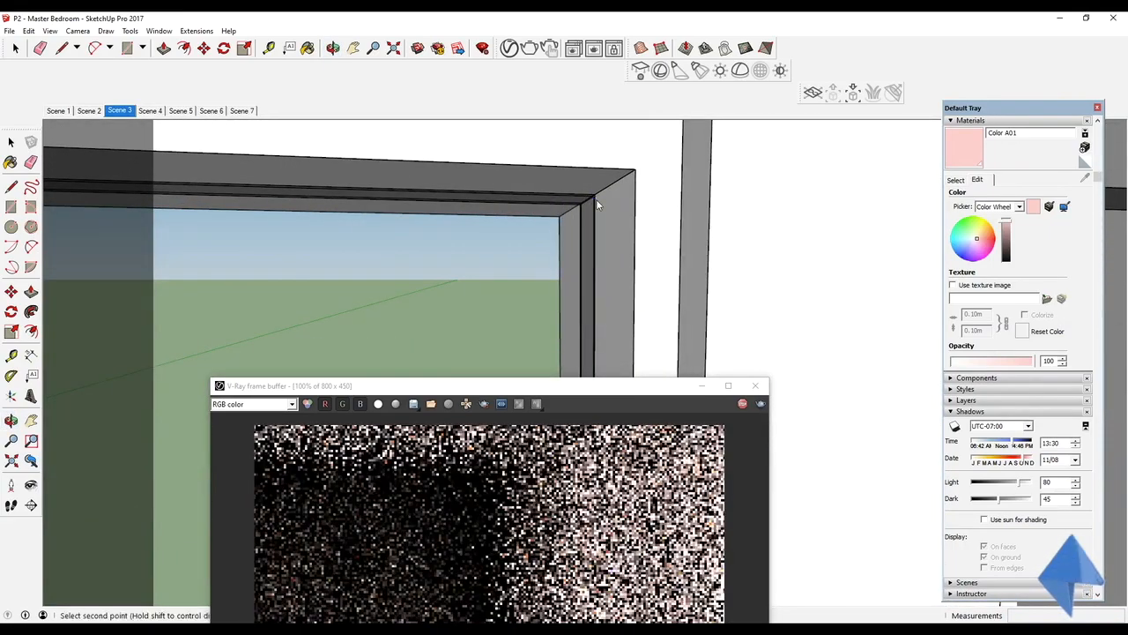
scroll(553, 232, "down", 8)
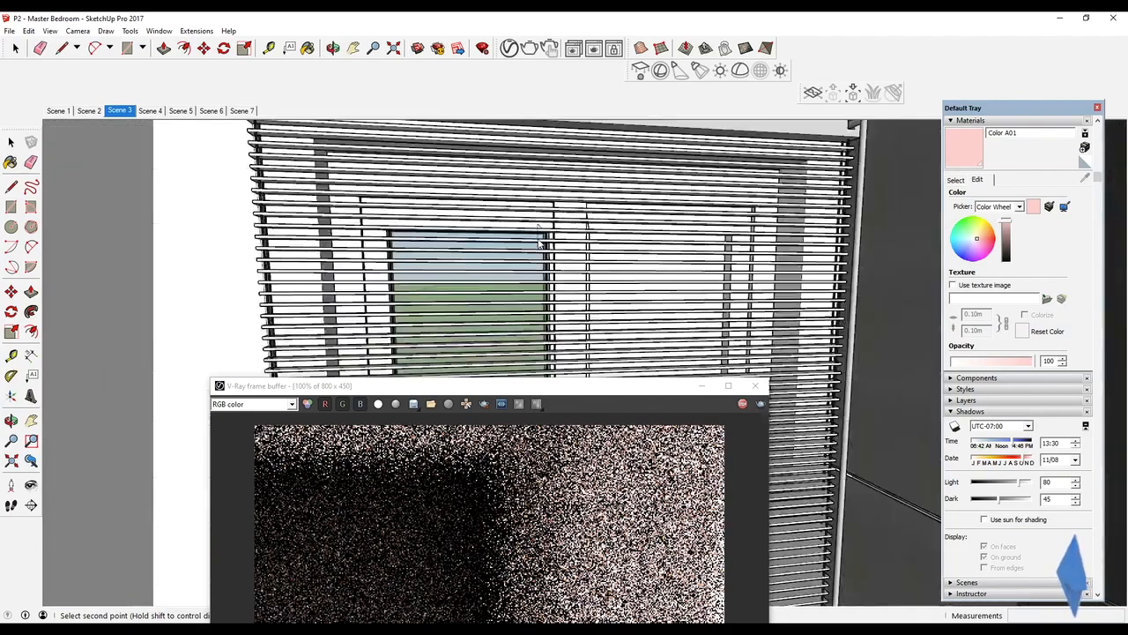
middle_click_drag(539, 238, 574, 83, "shift")
scroll(575, 313, "up", 2)
middle_click_drag(575, 312, 479, 358)
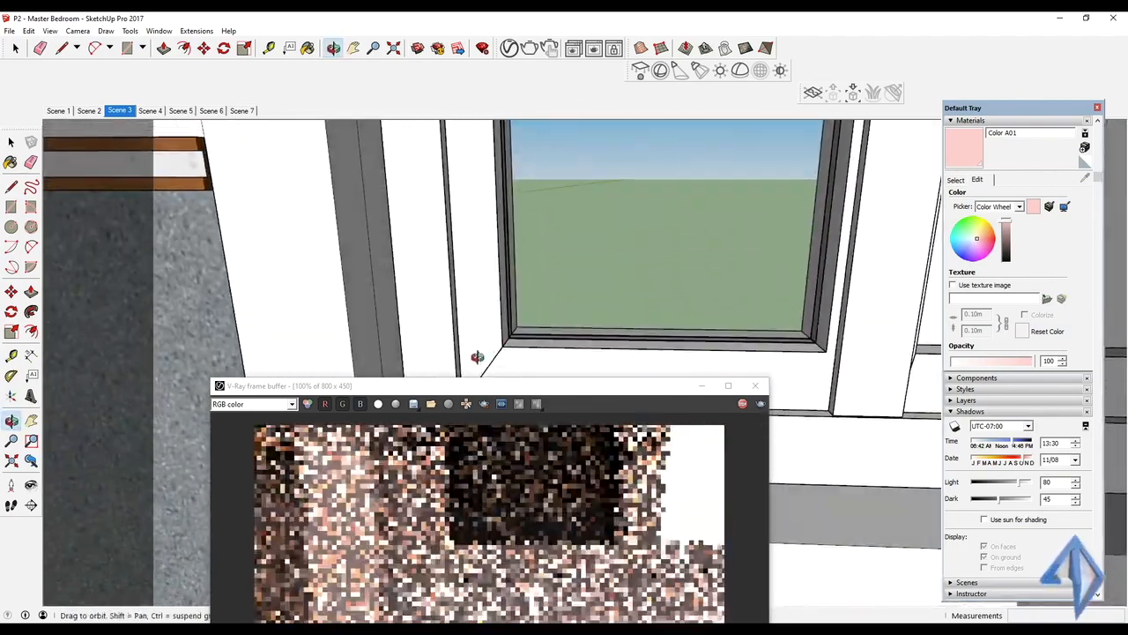
scroll(504, 339, "up", 3)
left_click(499, 337)
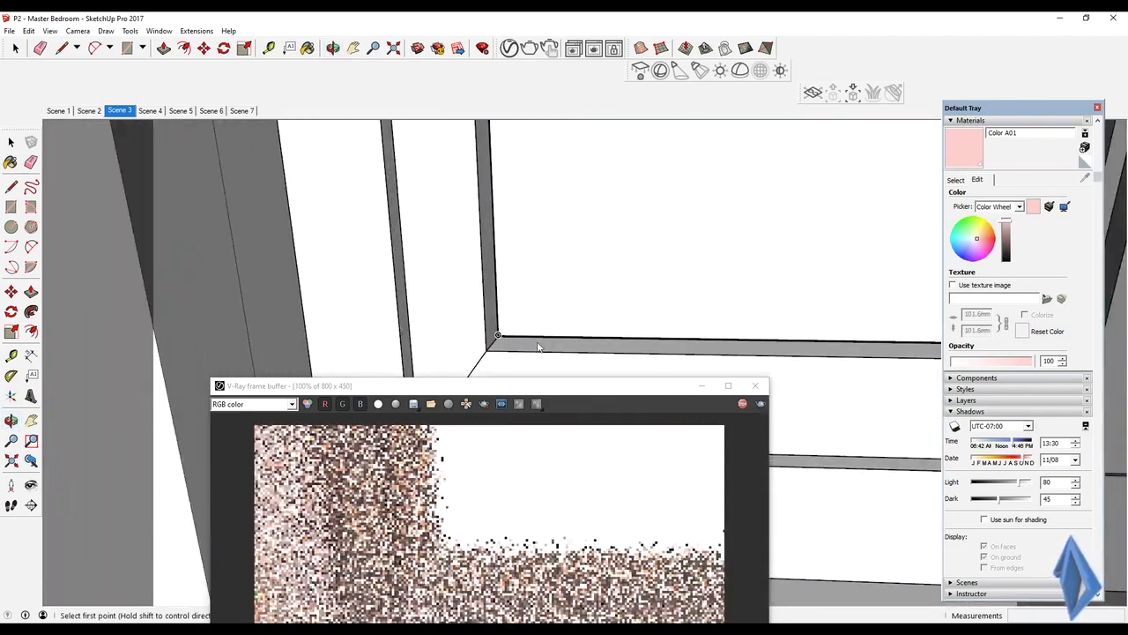
Step: Return to Scene 3 and bring the whole frame buffer into sight to check the interactive render
left_click(116, 113)
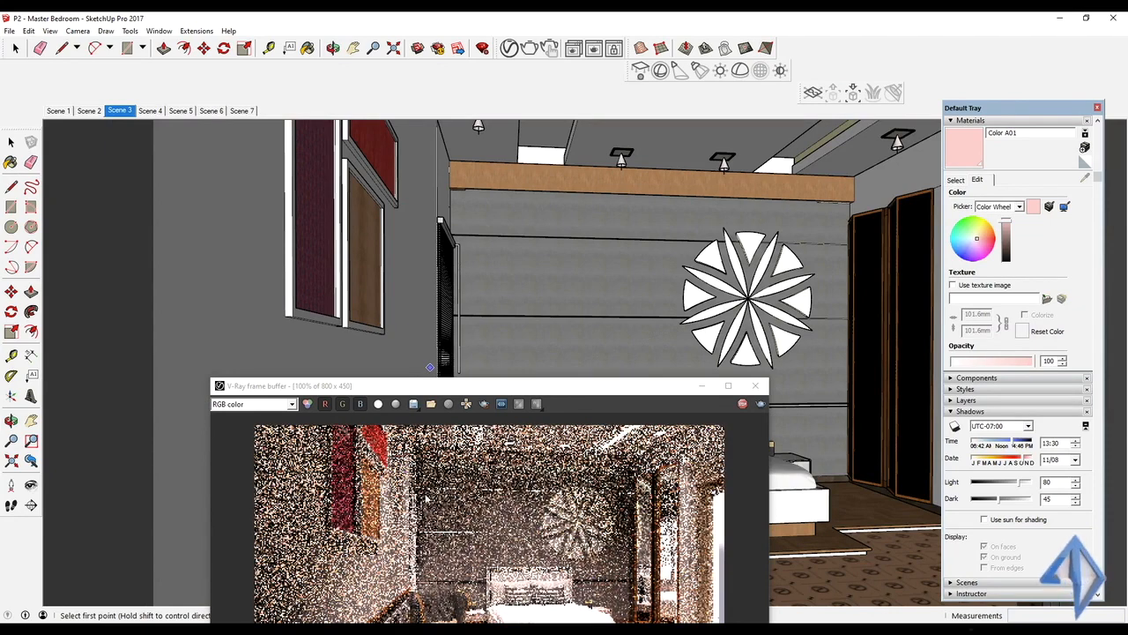
left_click_drag(481, 387, 533, 187)
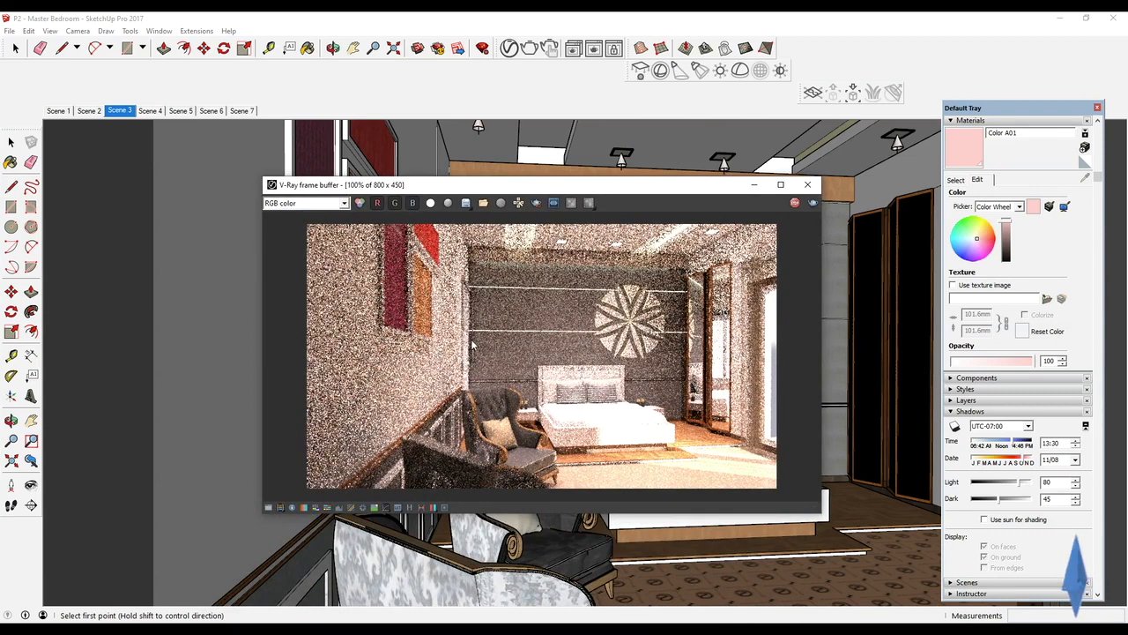
Step: Set the intensity of V-Ray Rectangle Light#6 to 45.3, and move the asset editor clear of most of the render
left_click(516, 53)
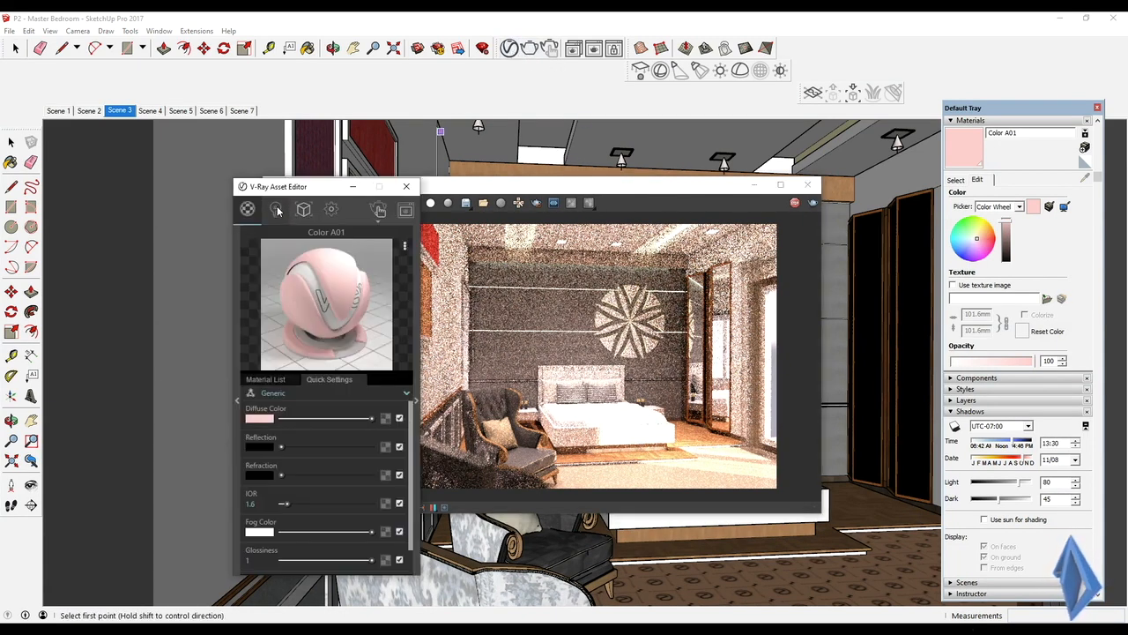
left_click(275, 209)
left_click(416, 400)
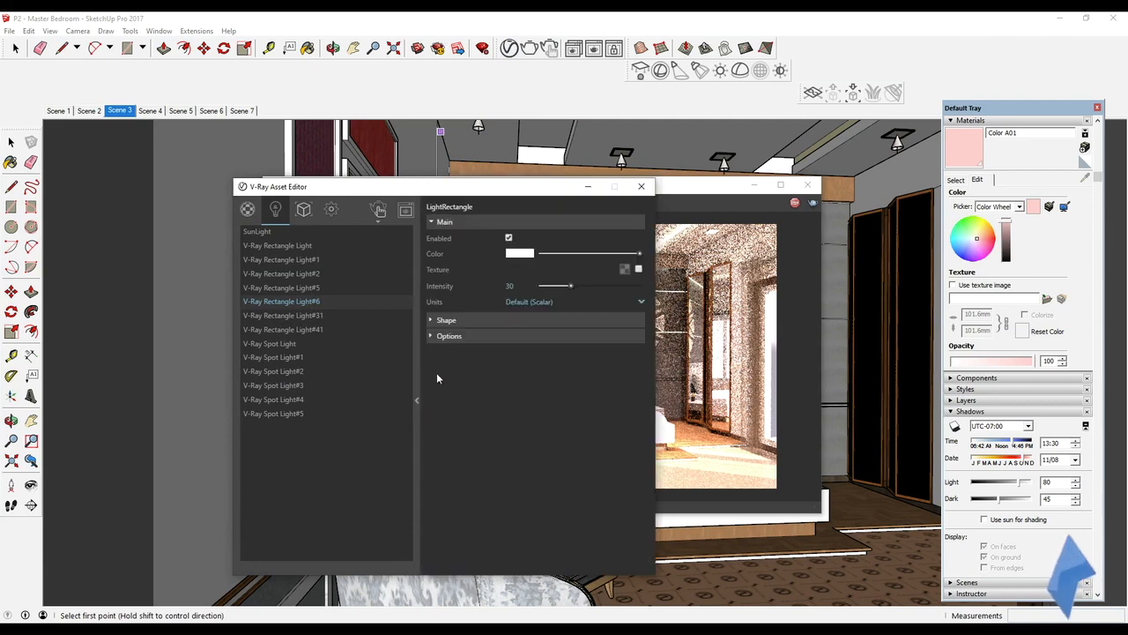
left_click_drag(493, 186, 274, 168)
left_click_drag(350, 268, 367, 273)
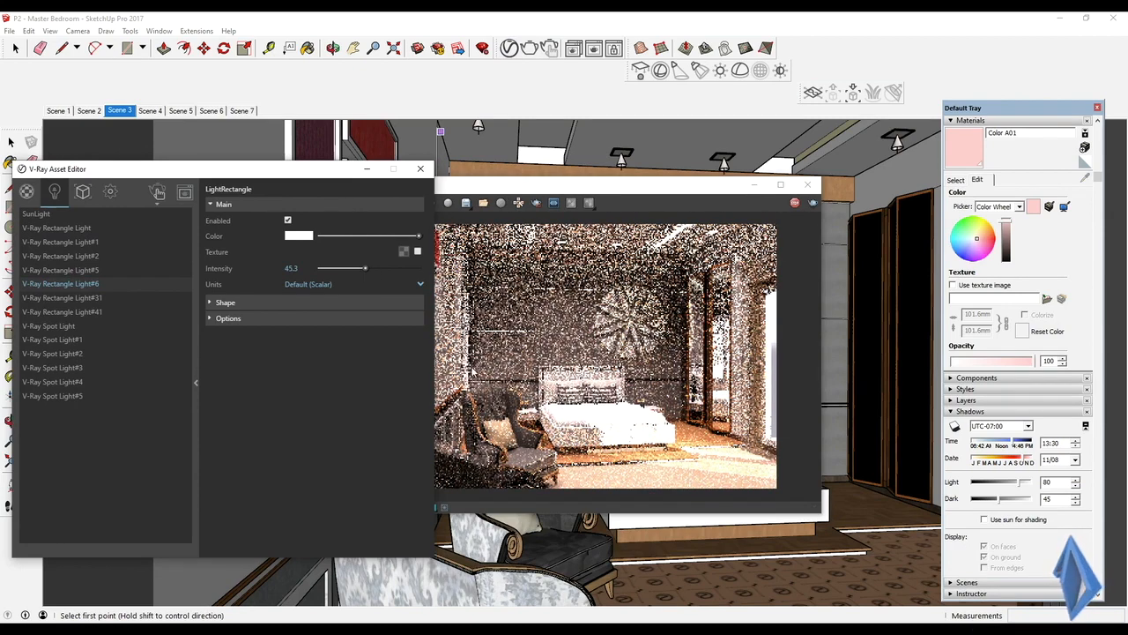
left_click(197, 384)
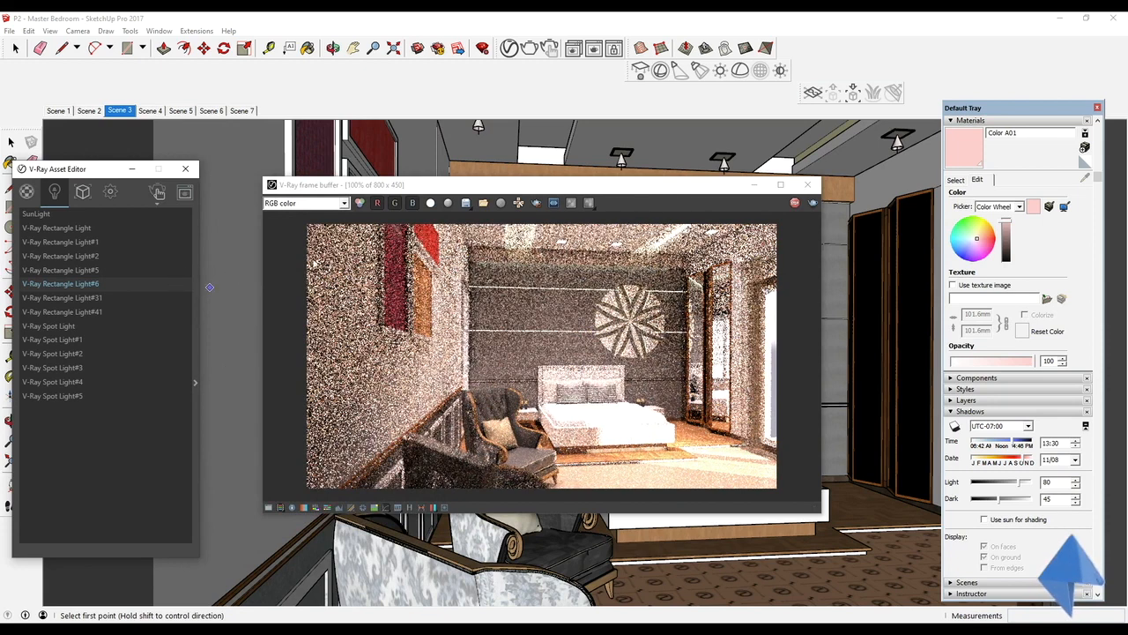
left_click_drag(101, 172, 174, 181)
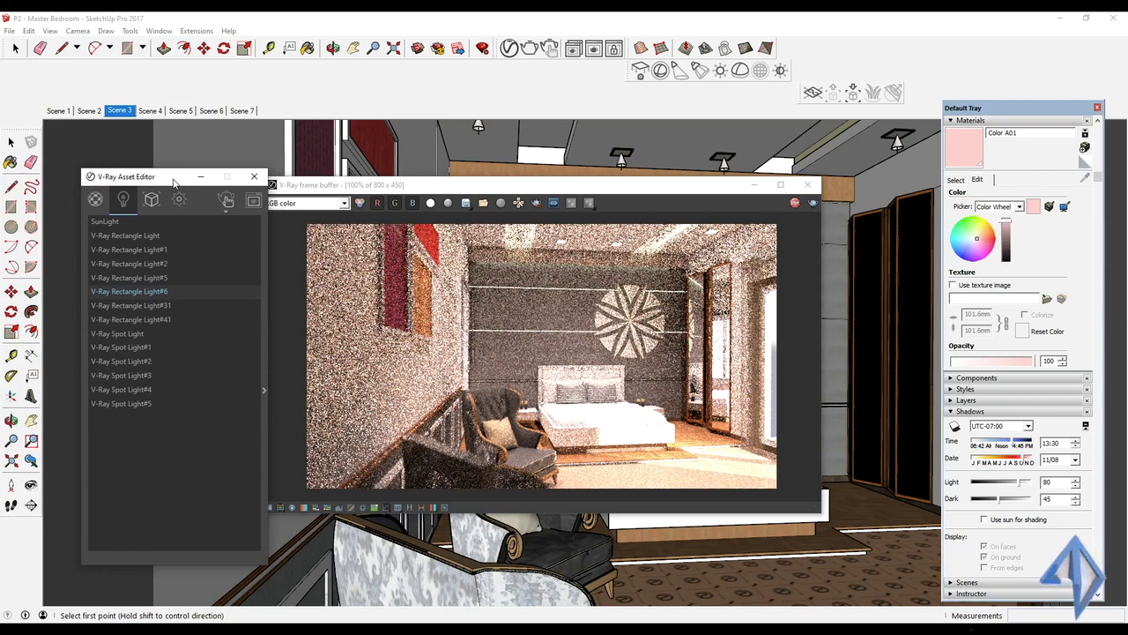
Step: Move the frame buffer off the bed and open the bed's nested groups down to the white sheet surface
left_click_drag(516, 182, 503, 419)
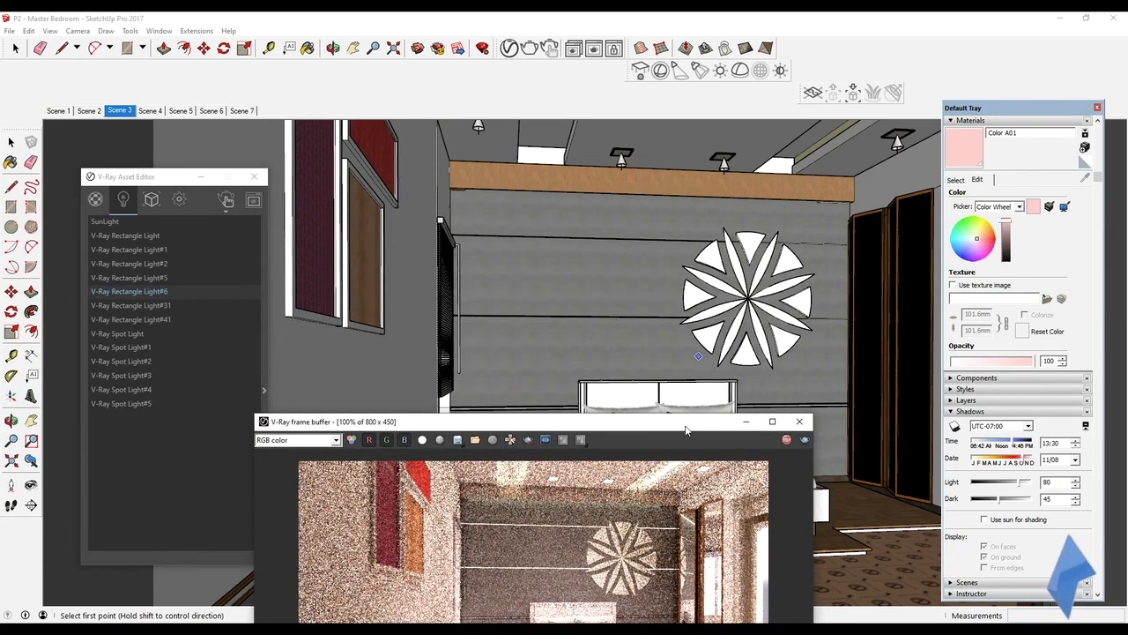
left_click(802, 424)
middle_click_drag(773, 427, 600, 408)
scroll(734, 396, "up", 2)
key("space")
scroll(734, 396, "up", 3)
left_click(600, 408)
double_click(601, 408)
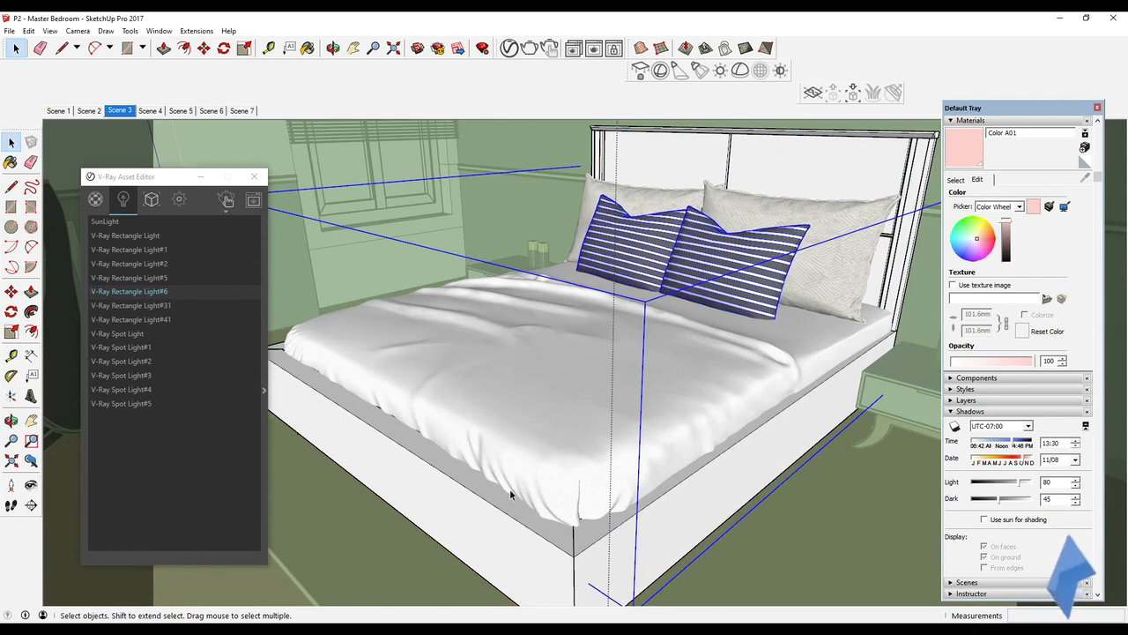
double_click(565, 516)
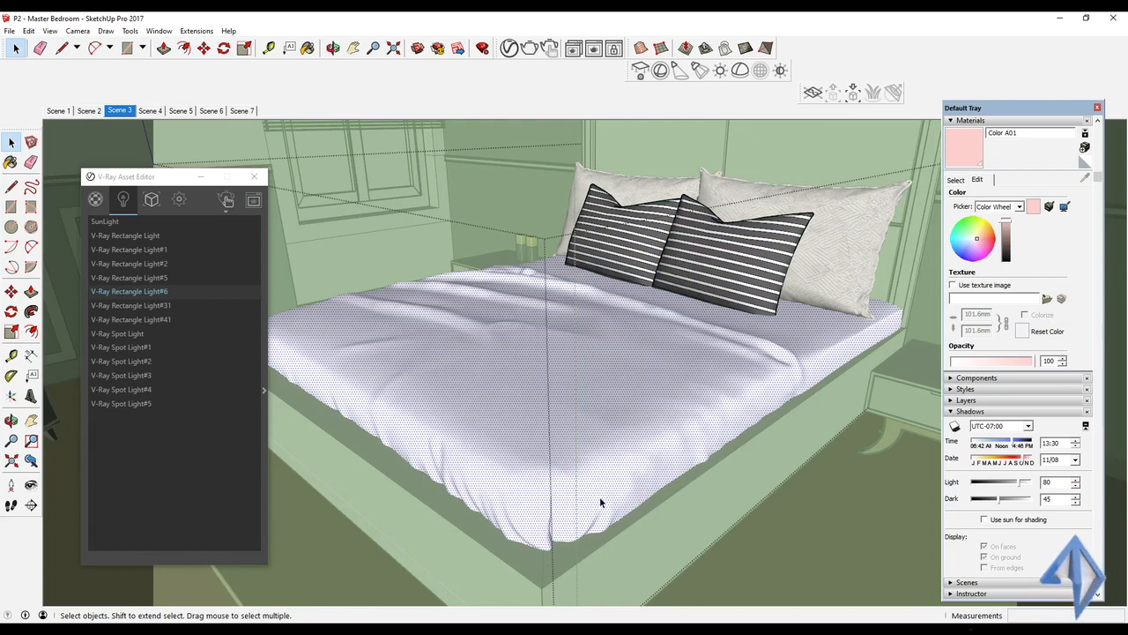
Step: Examine how the white sheet and striped pillows are separated inside the bed group and which commands the sheet offers
right_click(599, 496)
left_click(780, 479)
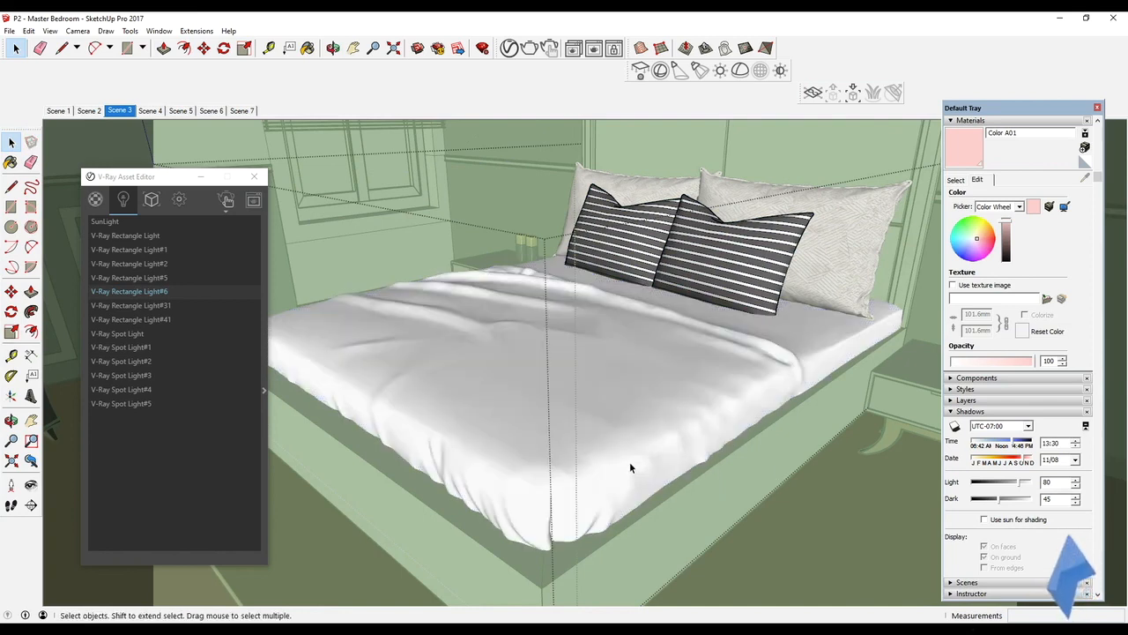
left_click(577, 493)
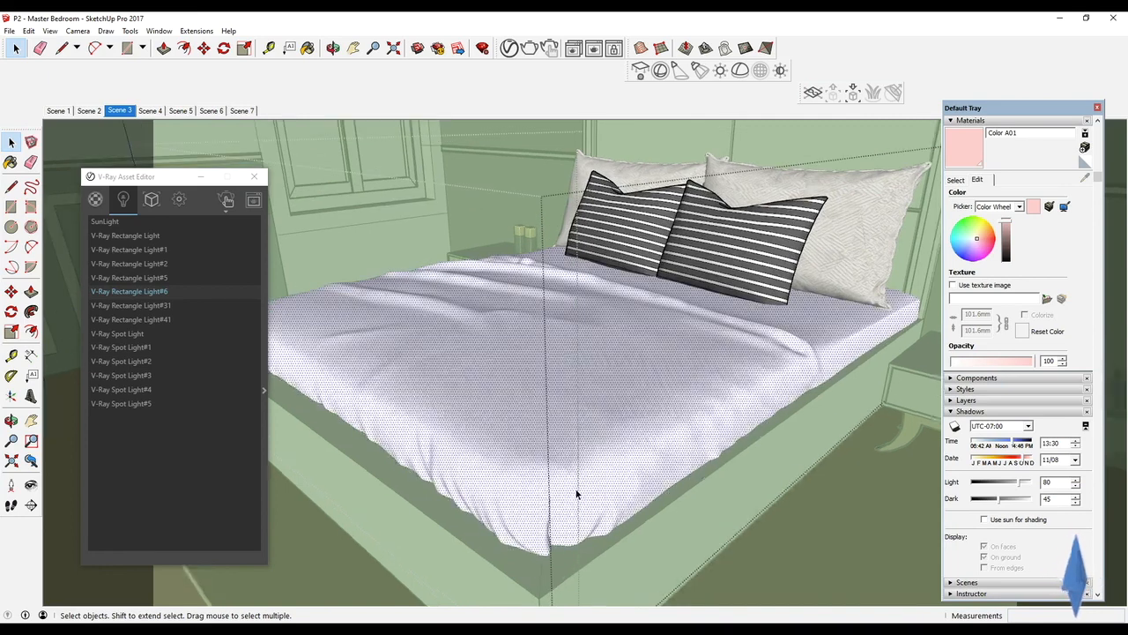
left_click(724, 533)
left_click(640, 480)
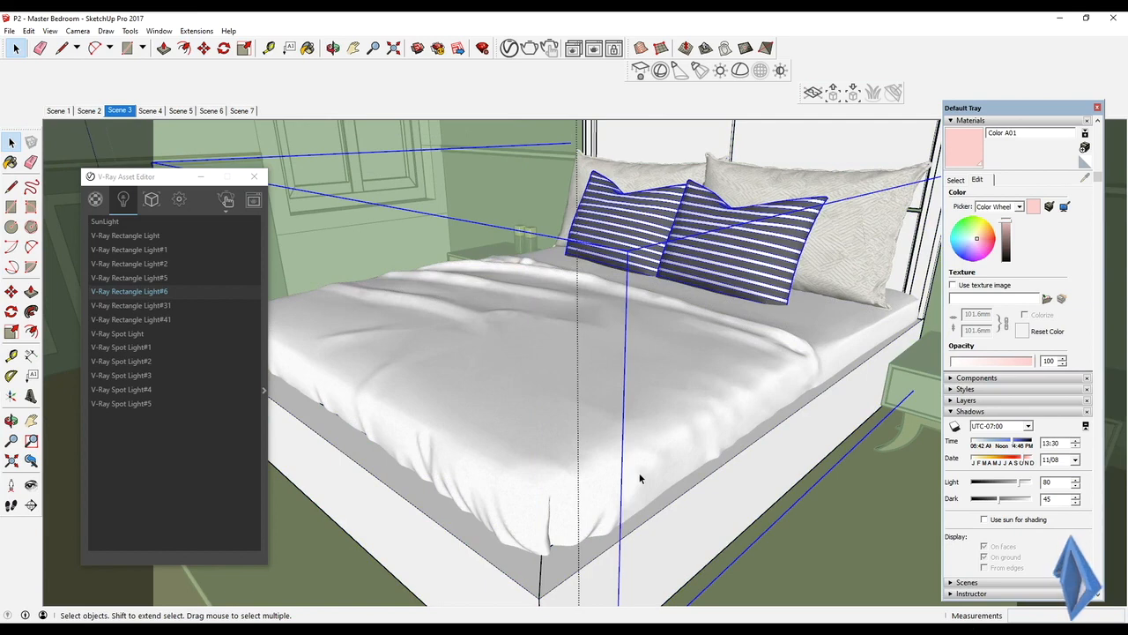
scroll(640, 479, "down", 4)
left_click(556, 412)
left_click(272, 213)
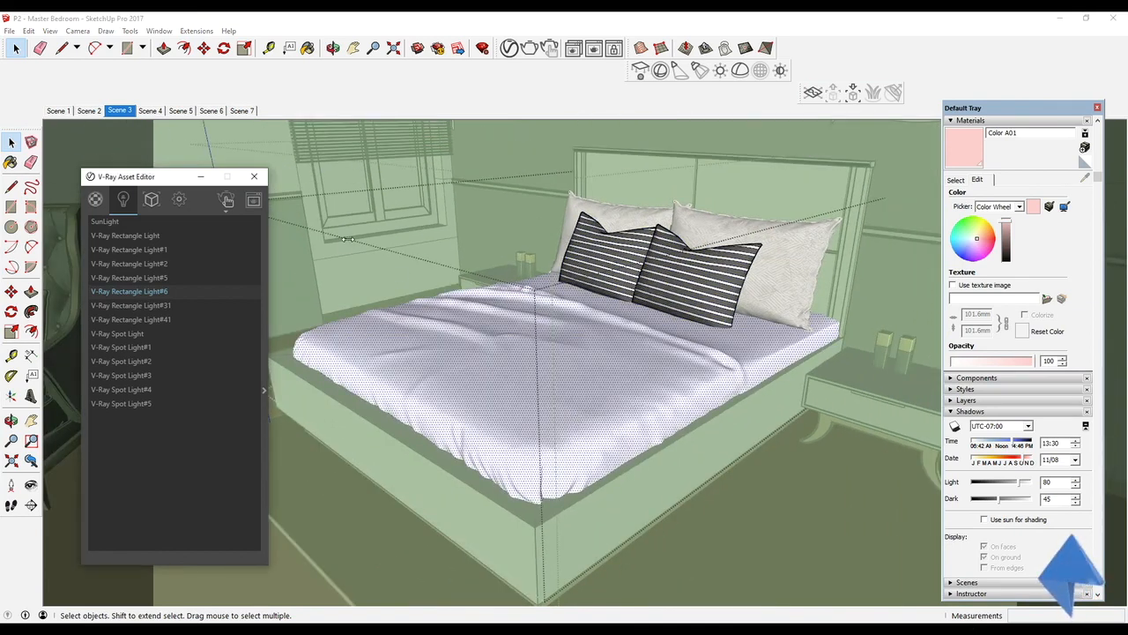
left_click_drag(277, 177, 861, 526)
left_click(706, 290, "shift")
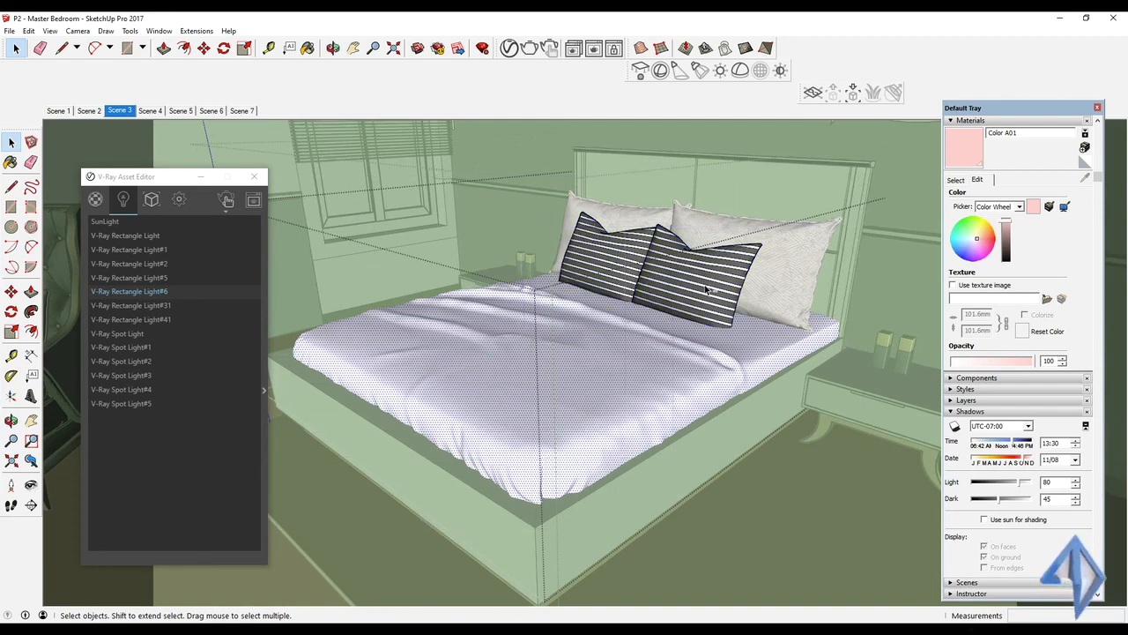
right_click(631, 381)
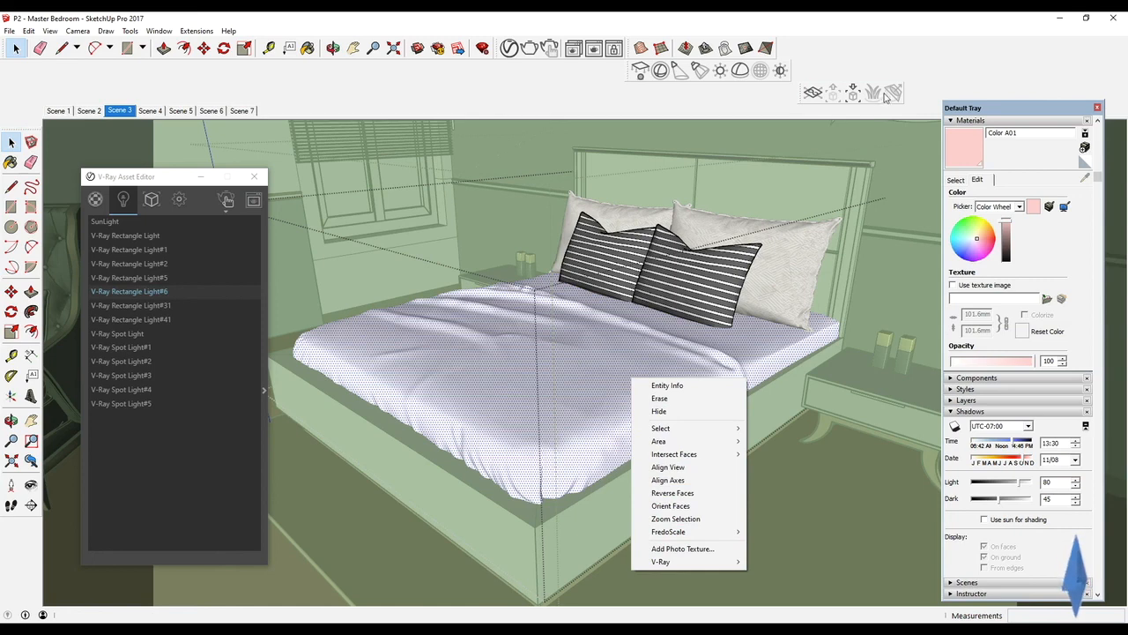
left_click(708, 282)
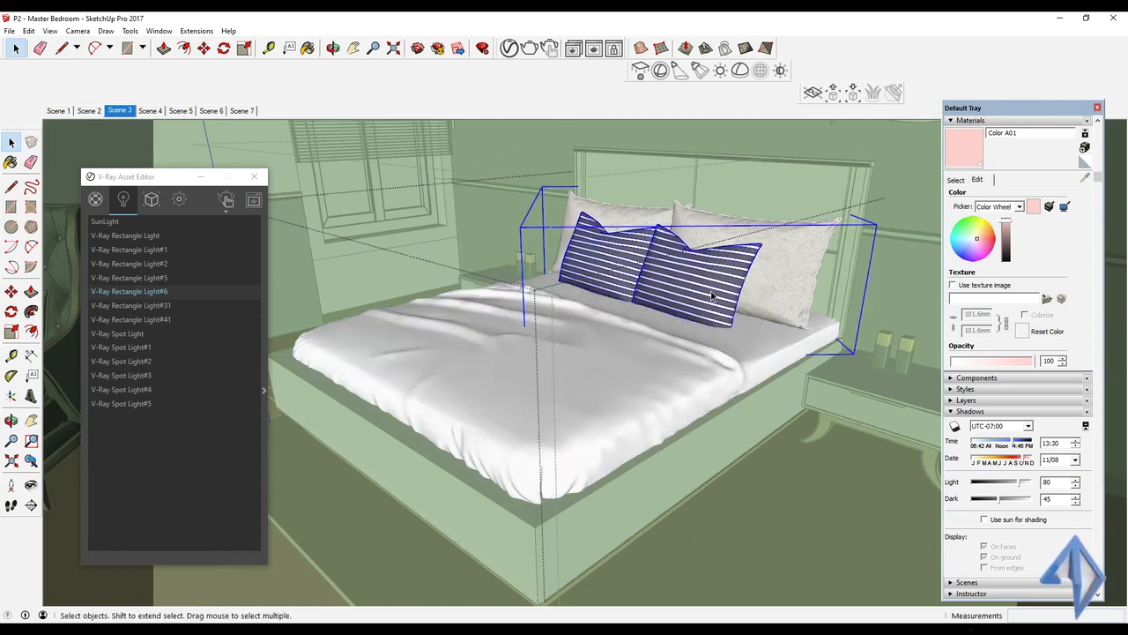
left_click(777, 351)
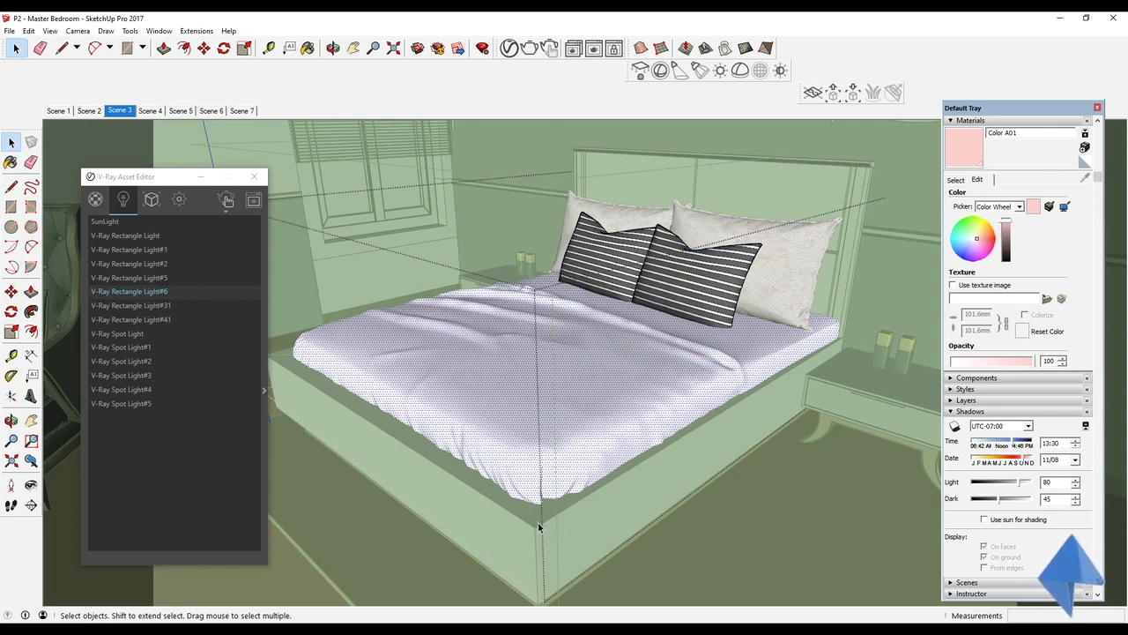
Step: Draw a small rectangle beneath the bed within the open bedding group
key("r")
mouse_move(568, 552)
middle_mouse_down()
mouse_move(645, 433)
mouse_move(675, 212)
mouse_move(649, 433)
mouse_move(644, 406)
mouse_move(686, 278)
mouse_move(662, 396)
middle_mouse_up()
left_click(647, 397)
left_click(718, 377)
key("space")
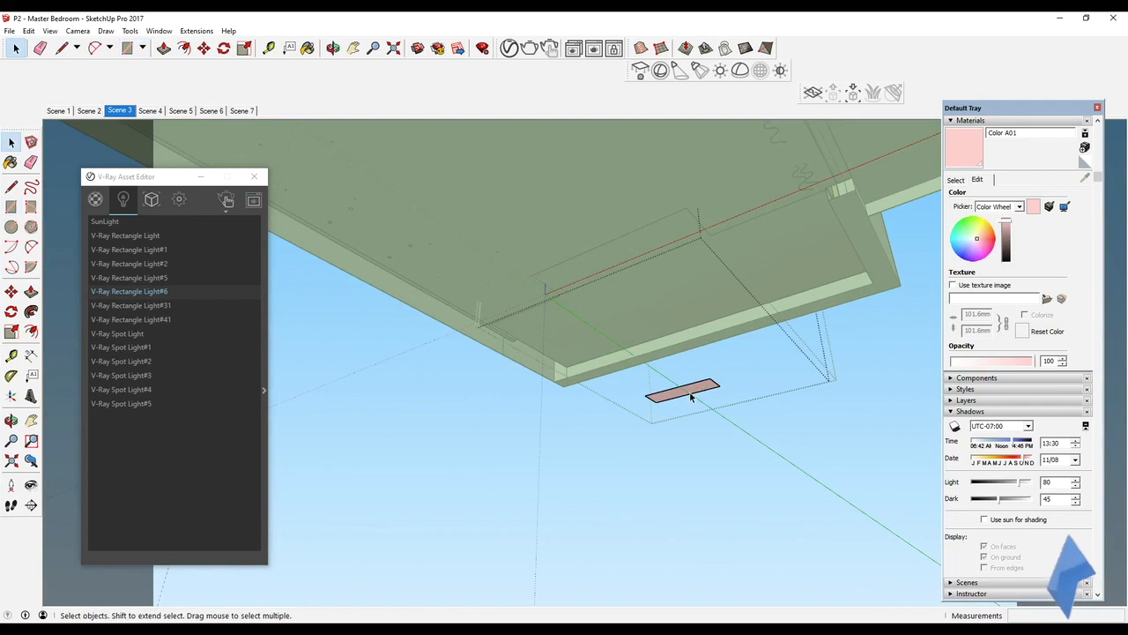
middle_click_drag(693, 394, 763, 199)
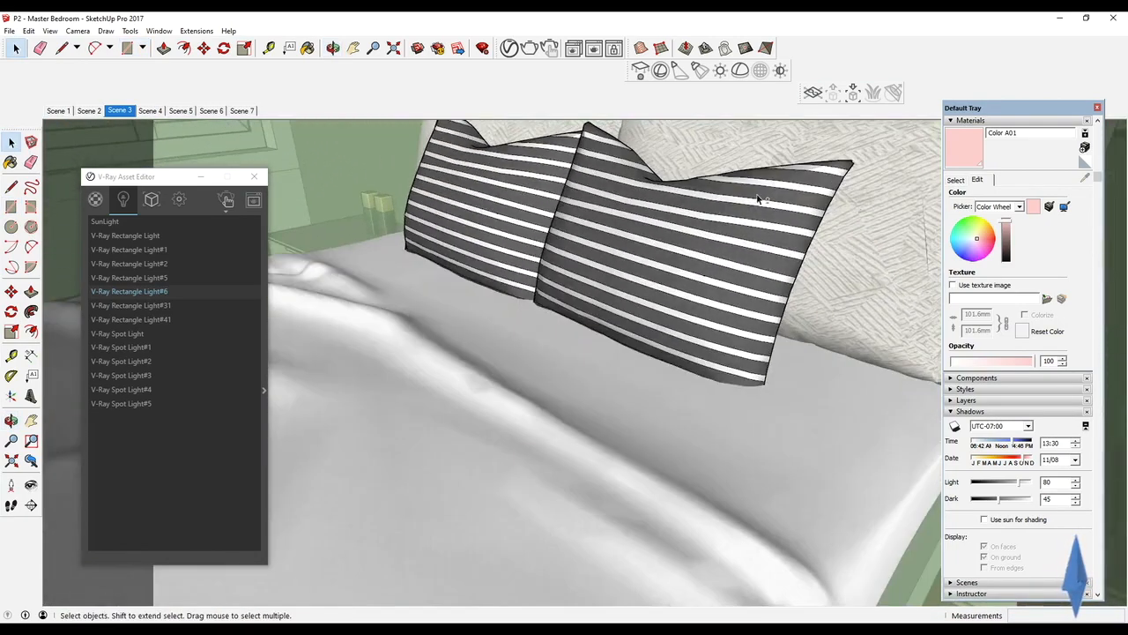
scroll(733, 254, "down", 3)
middle_click_drag(668, 354, 706, 324)
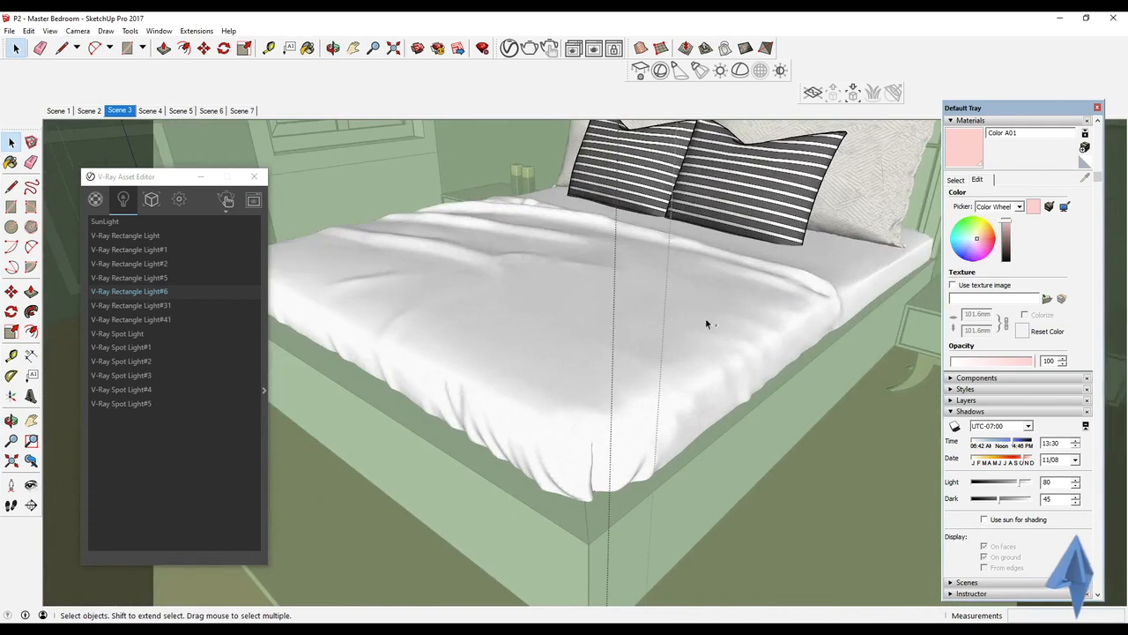
Step: Make the white bed sheet its own group and add V-Ray Fur to it
left_click(650, 377)
right_click(649, 376)
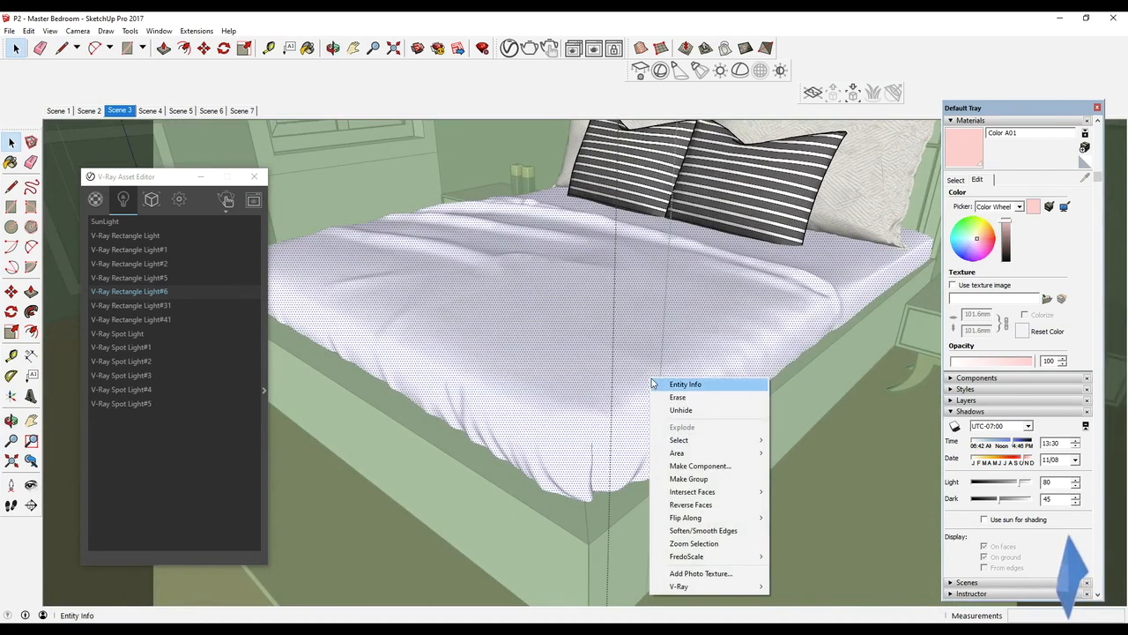
left_click(723, 479)
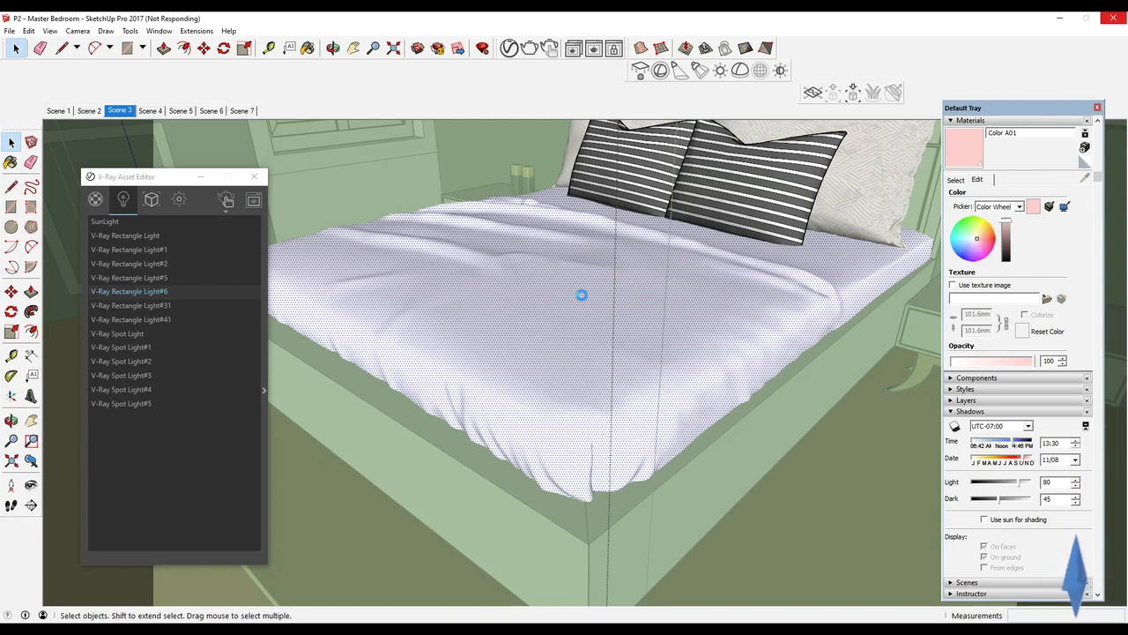
left_click(582, 297)
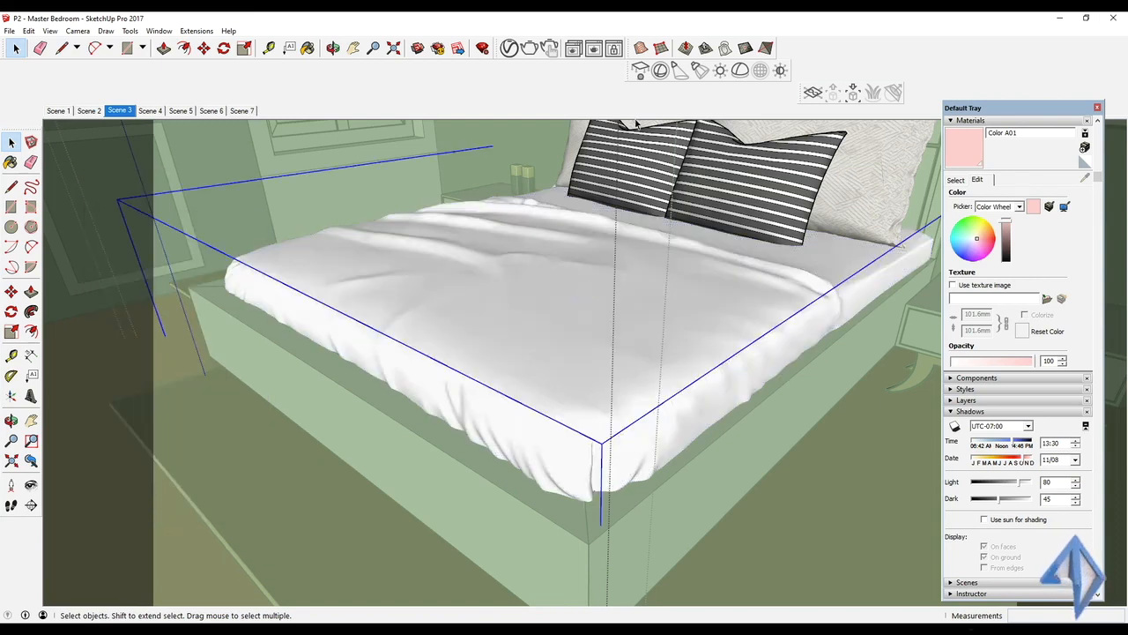
left_click(871, 92)
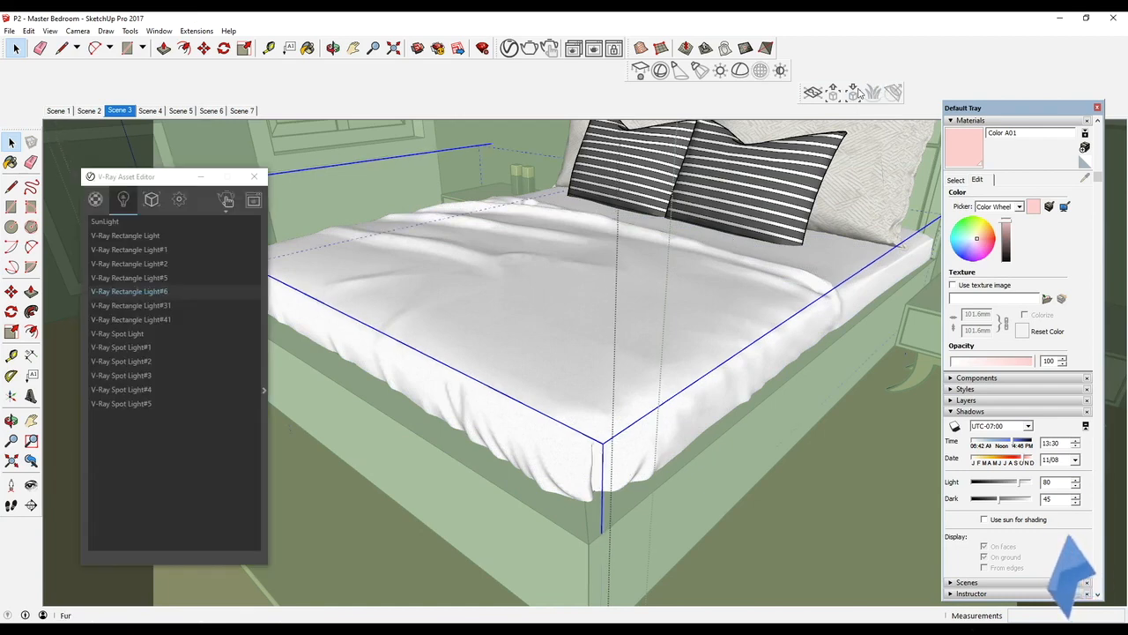
Step: Select V-Ray Fur#1 in the asset editor and run an interactive render of the bed from its opposite side
left_click(152, 201)
left_click(138, 264)
left_click(226, 201)
mouse_move(458, 423)
left_mouse_down()
mouse_move(551, 135)
mouse_move(529, 138)
left_mouse_up()
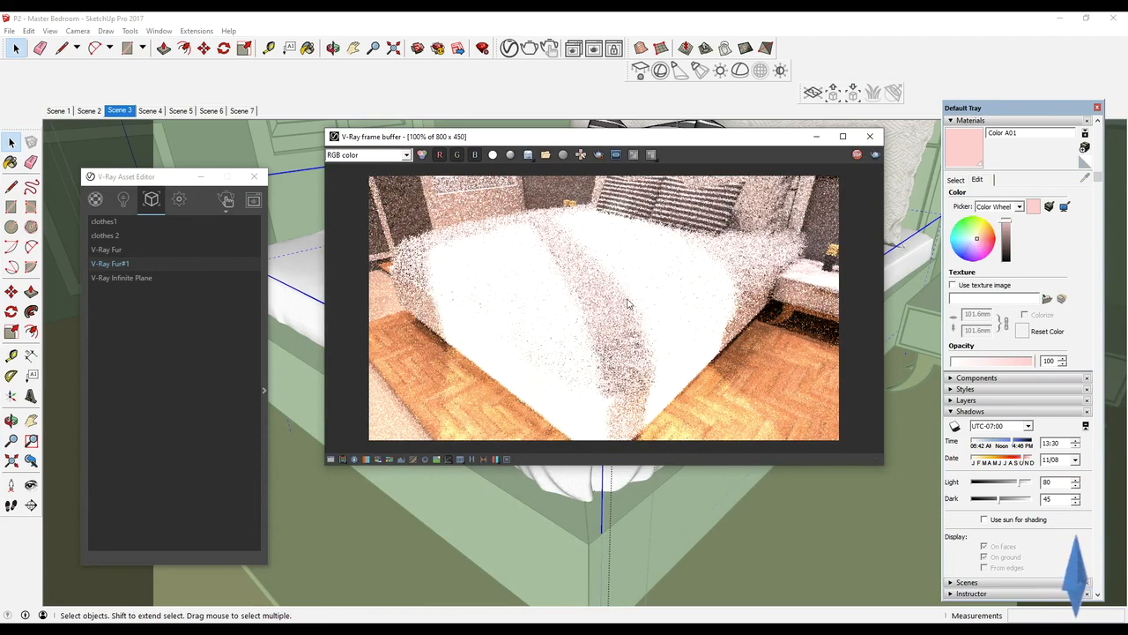
mouse_move(386, 426)
middle_mouse_down()
mouse_move(516, 524)
mouse_move(705, 496)
mouse_move(642, 499)
mouse_move(705, 535)
mouse_move(616, 492)
mouse_move(647, 559)
mouse_move(638, 478)
mouse_move(605, 615)
middle_mouse_up()
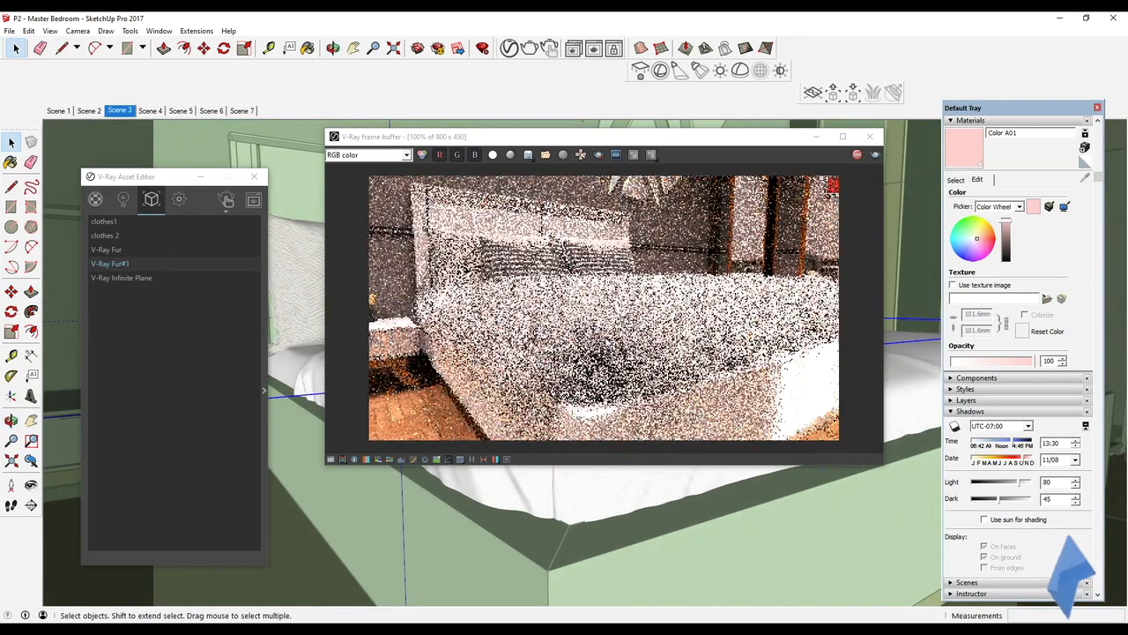
left_click_drag(633, 141, 634, 114)
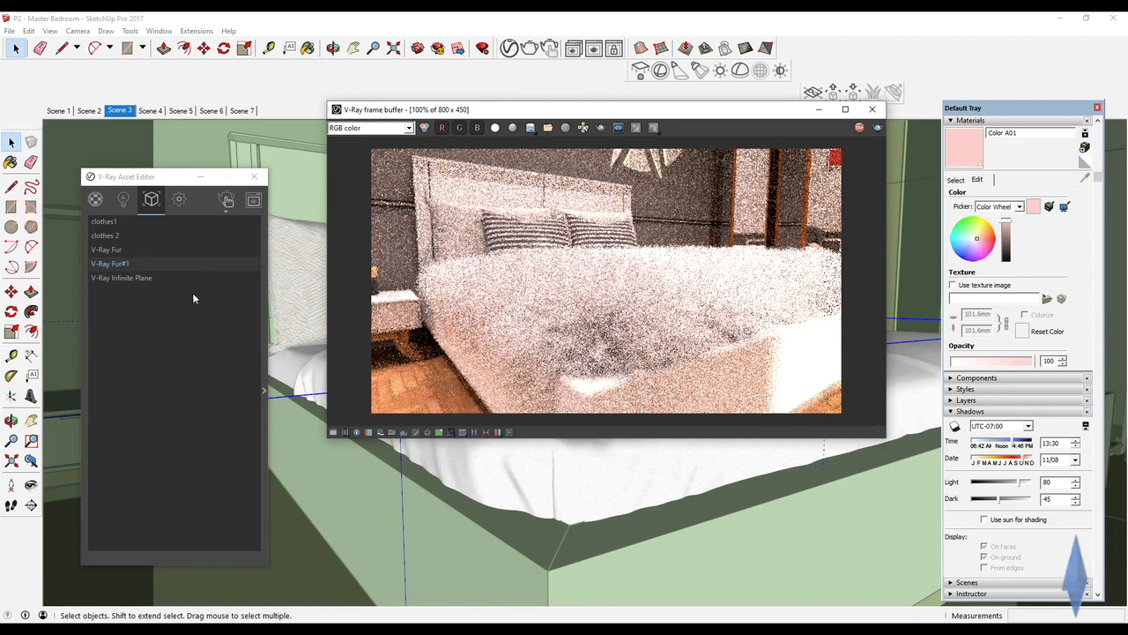
Step: Set V-Ray Fur#1 to length 1.84 and thickness 0.24, and enable curl with 2.3 as the number of curls
left_click(267, 390)
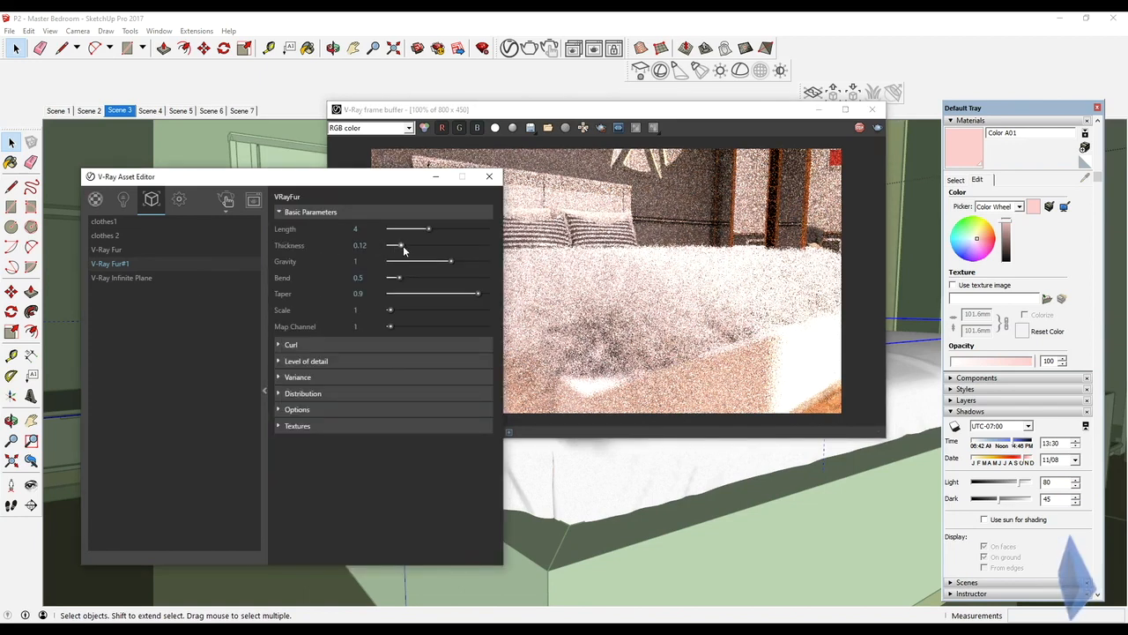
left_click_drag(366, 187, 256, 189)
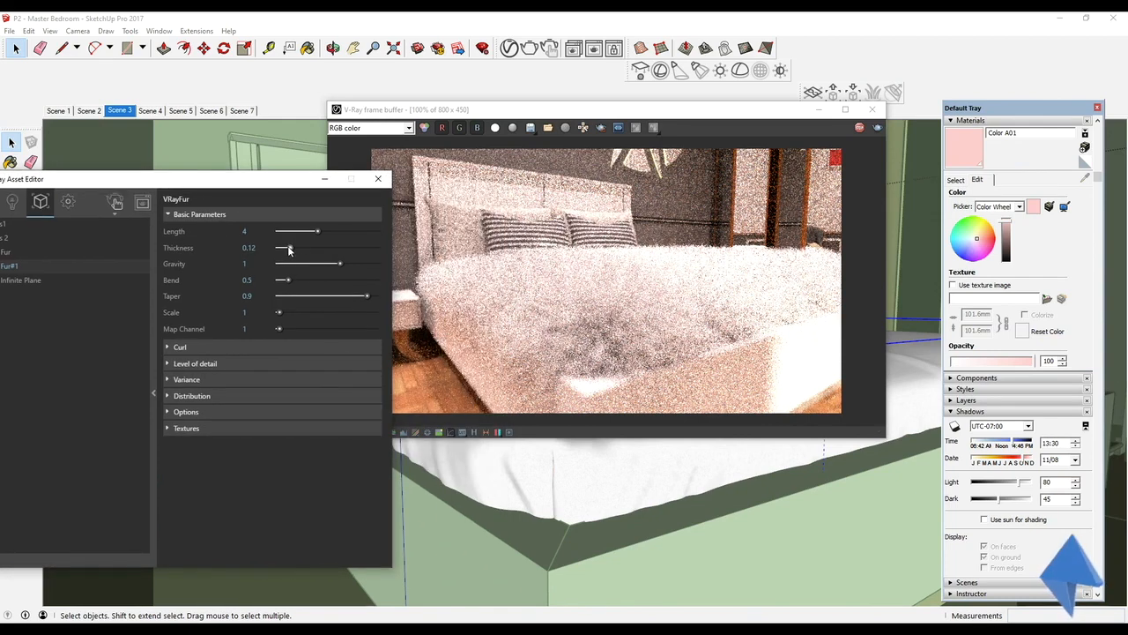
left_click_drag(318, 231, 329, 235)
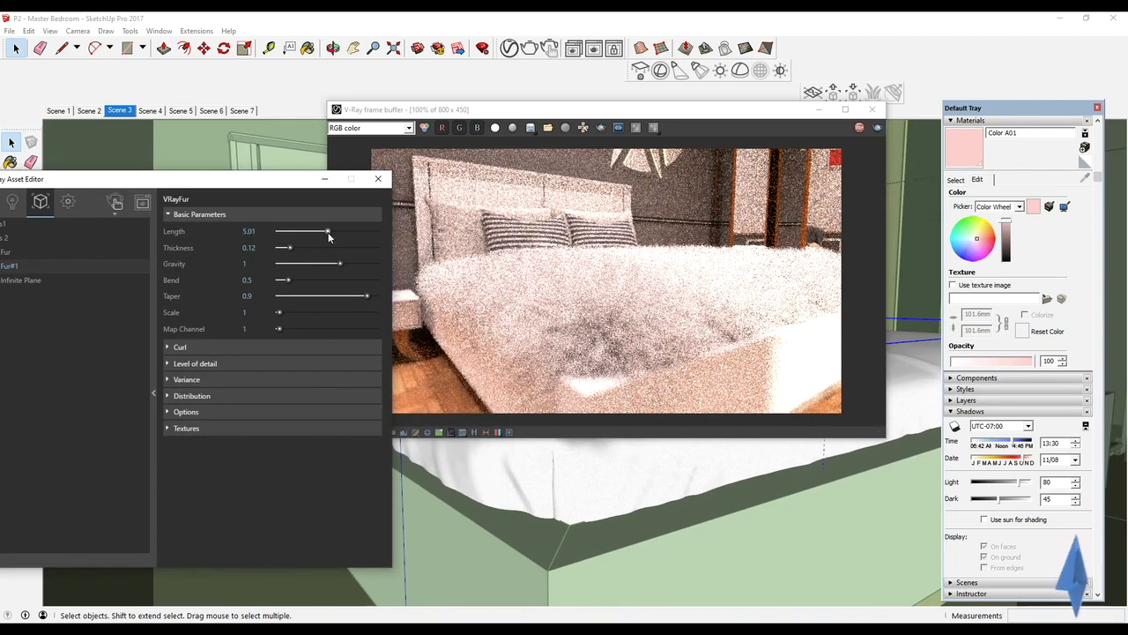
left_click(172, 346)
left_click_drag(280, 395, 301, 394)
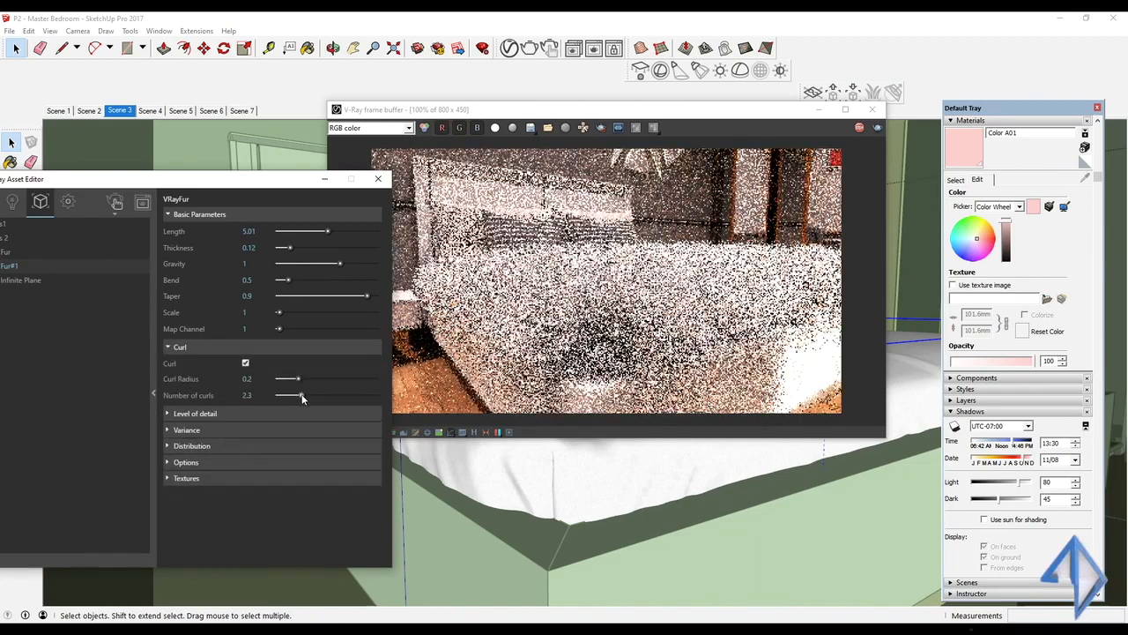
mouse_move(289, 247)
left_mouse_down()
mouse_move(302, 248)
mouse_move(284, 231)
mouse_move(297, 234)
left_mouse_up()
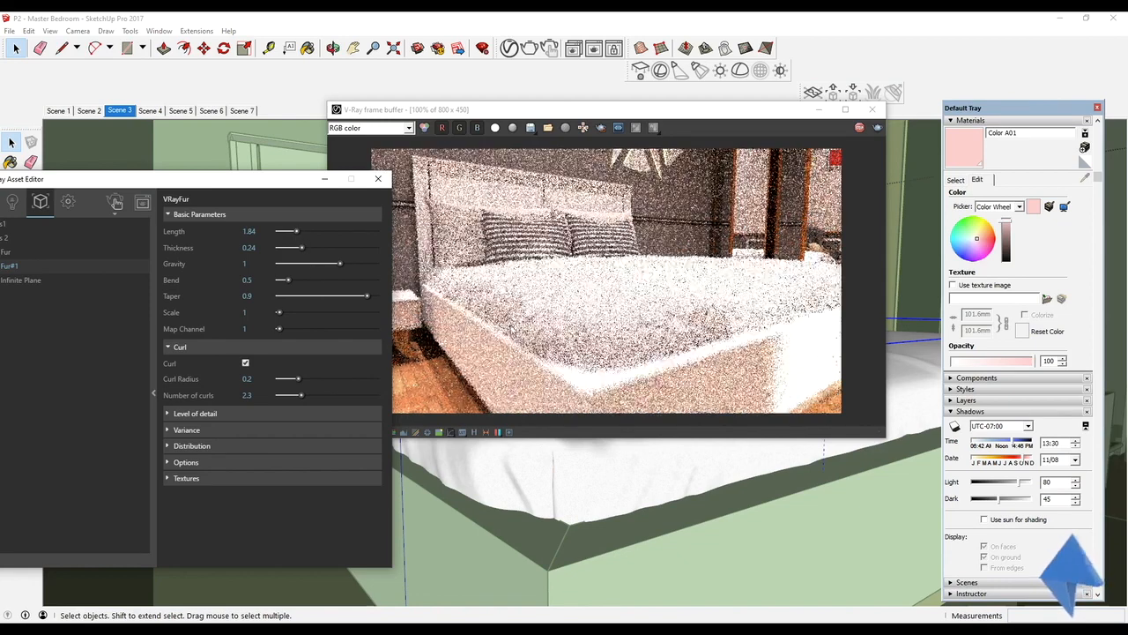
Step: Show the V-Ray material settings and sample the bed sheet's 2x2_fabric_04 material for editing
left_click_drag(110, 186, 272, 174)
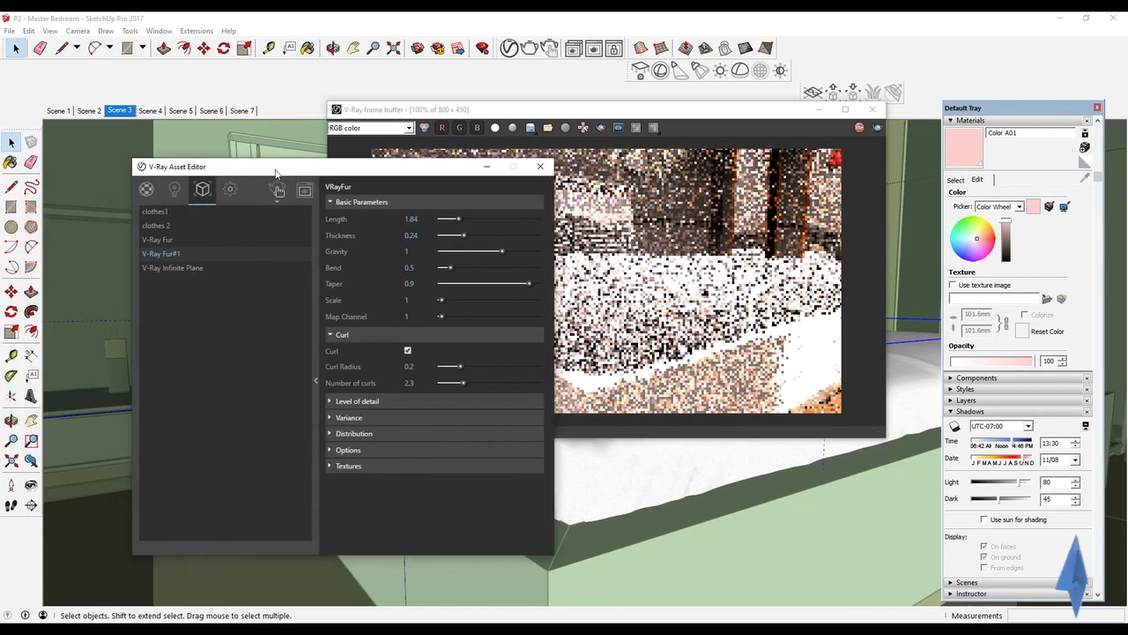
left_click(148, 189)
left_click_drag(392, 191, 273, 169)
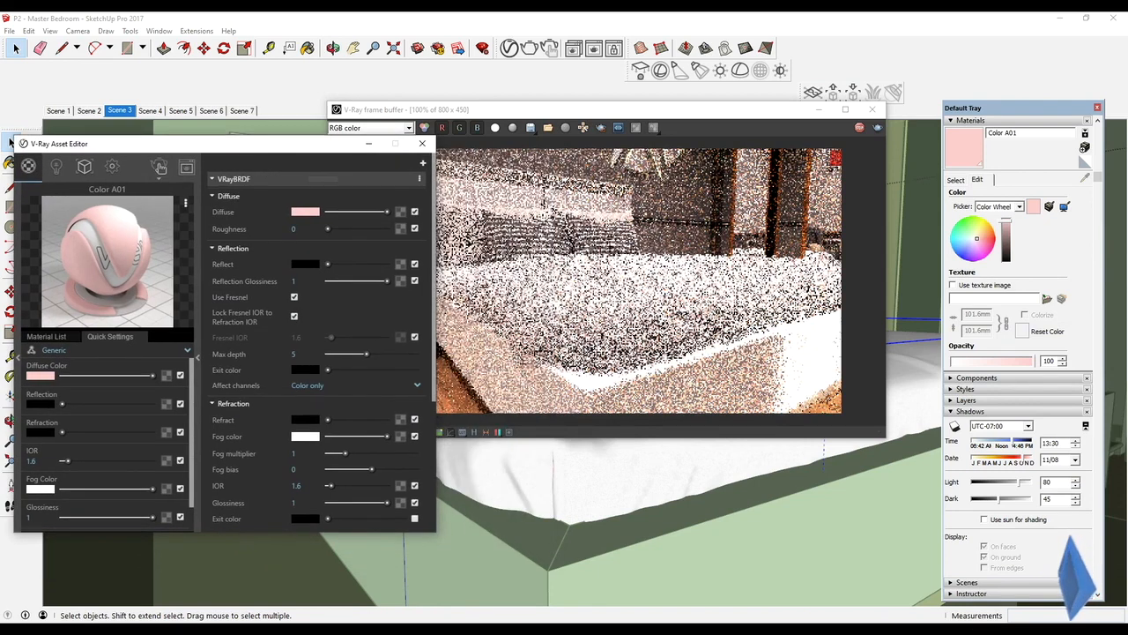
left_click(967, 167)
left_click(897, 387, "alt")
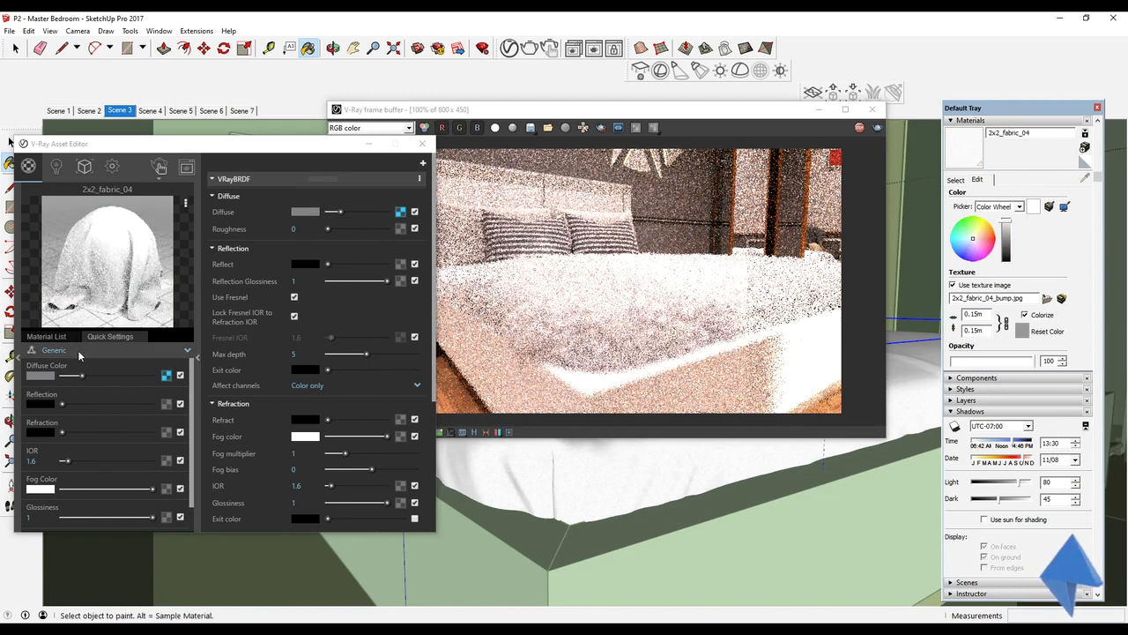
Step: Set the diffuse color of 2x2_fabric_04 to pink with red 255, green 128 and blue 192
left_click(41, 375)
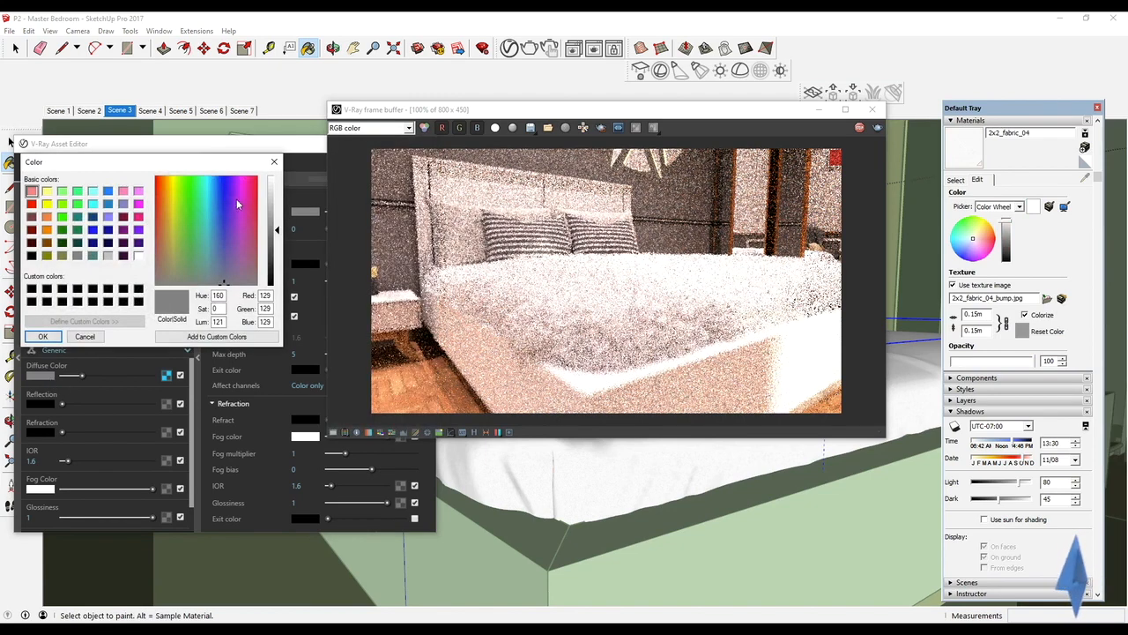
left_click_drag(181, 194, 162, 200)
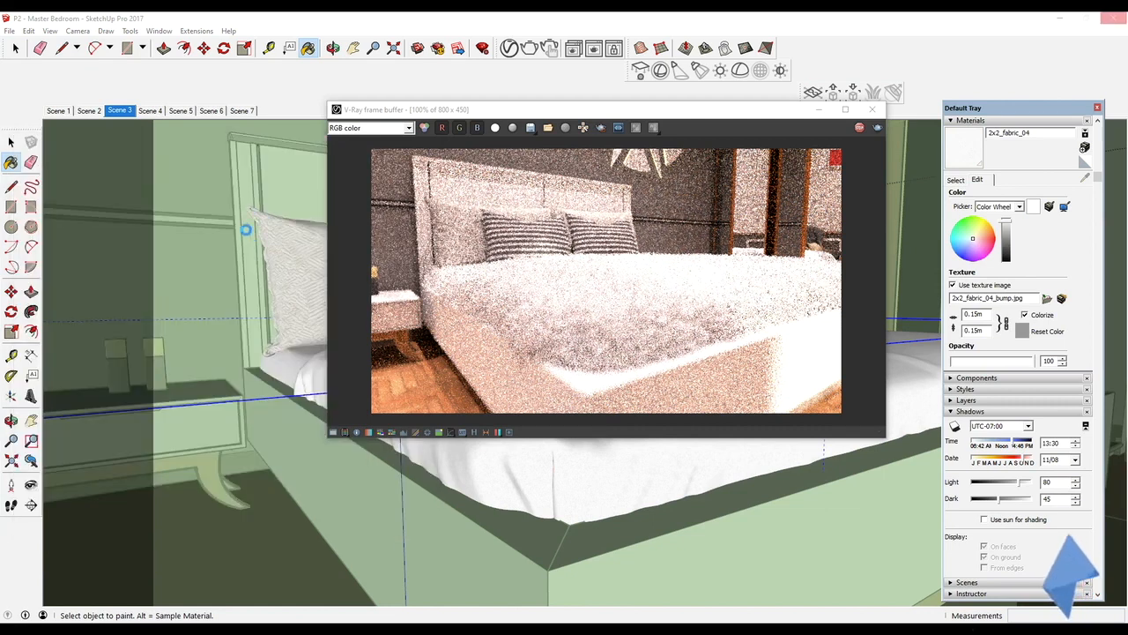
left_click(509, 47)
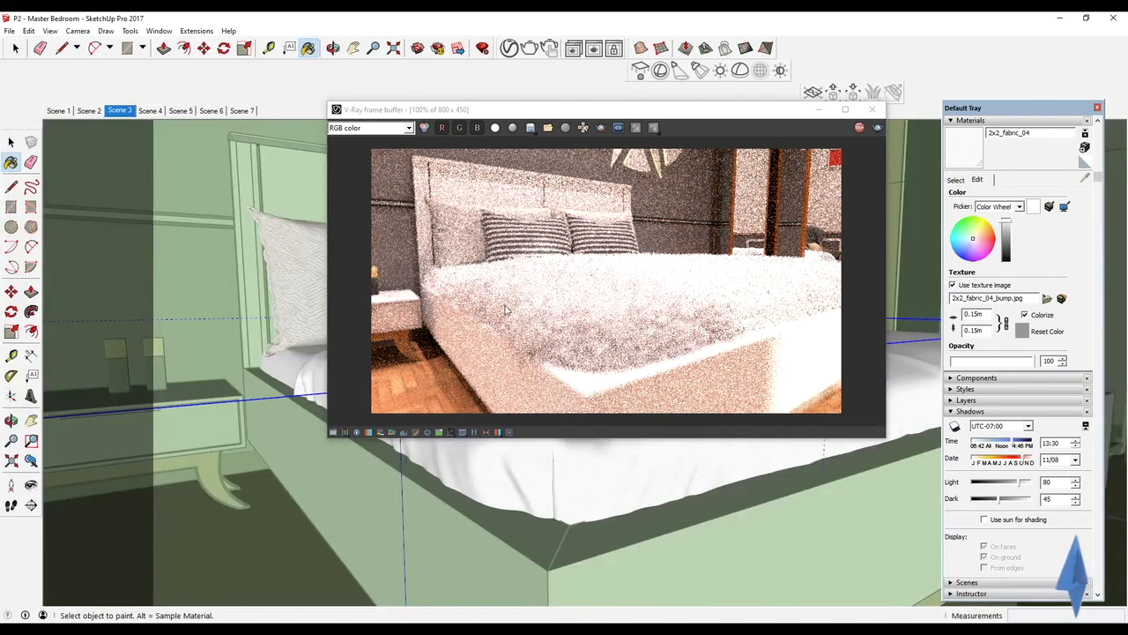
mouse_move(246, 251)
left_mouse_down()
mouse_move(221, 260)
mouse_move(247, 257)
left_mouse_up()
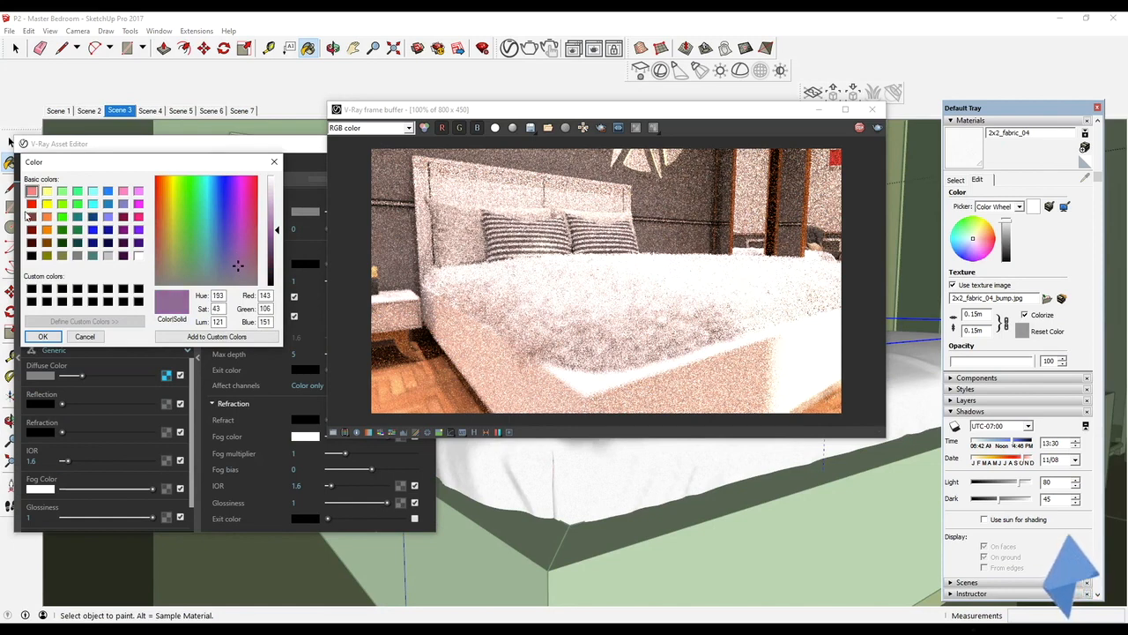
left_click(124, 192)
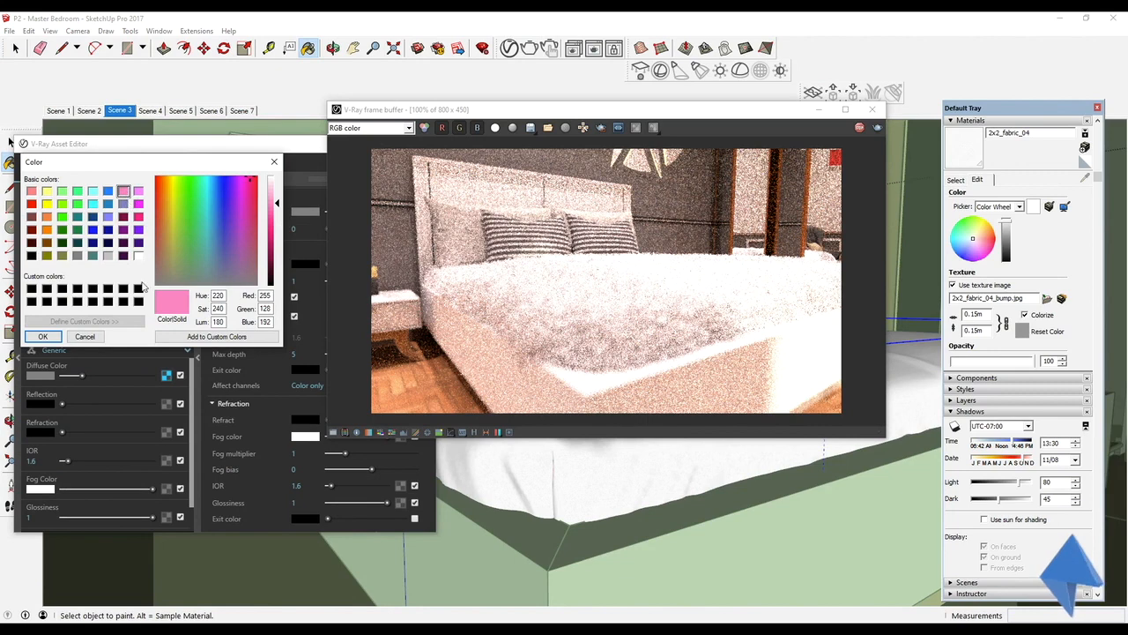
left_click(42, 336)
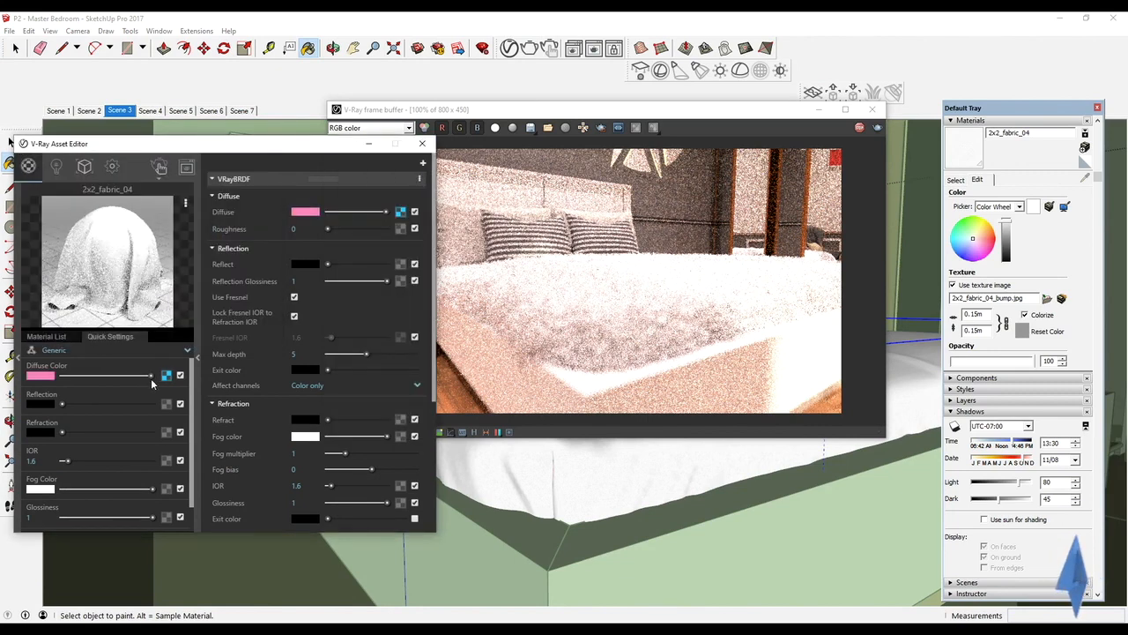
Step: Turn off the diffuse texture of 2x2_fabric_04 and set its diffuse color to pale pink with red 254, green 233 and blue 243
left_click(180, 375)
left_click(41, 375)
left_click(276, 182)
left_click(42, 336)
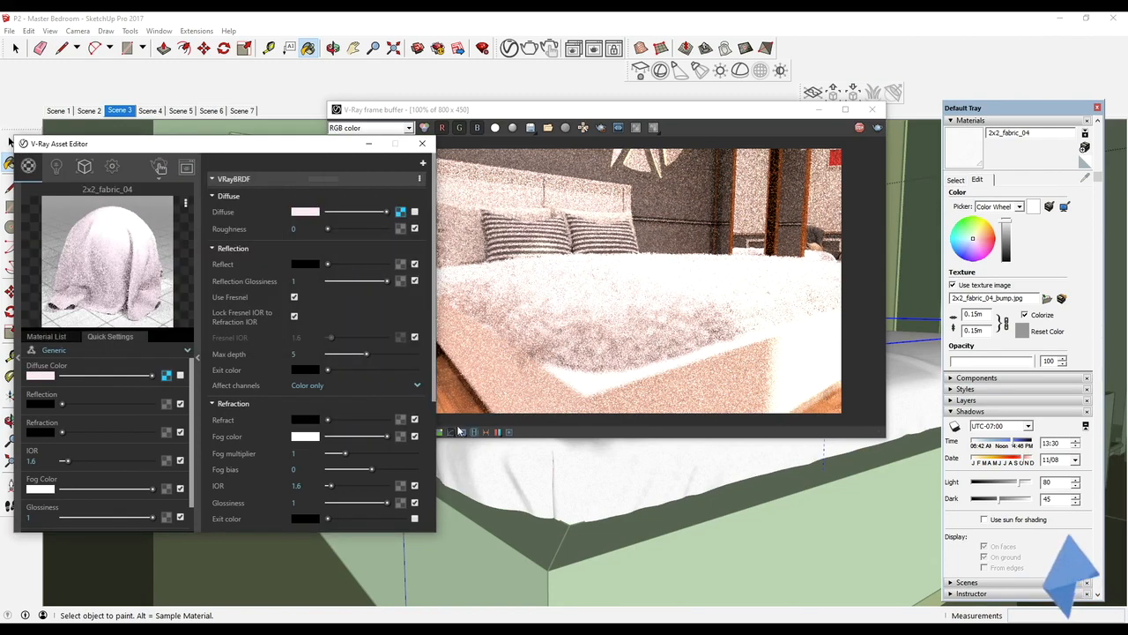
left_click(565, 476)
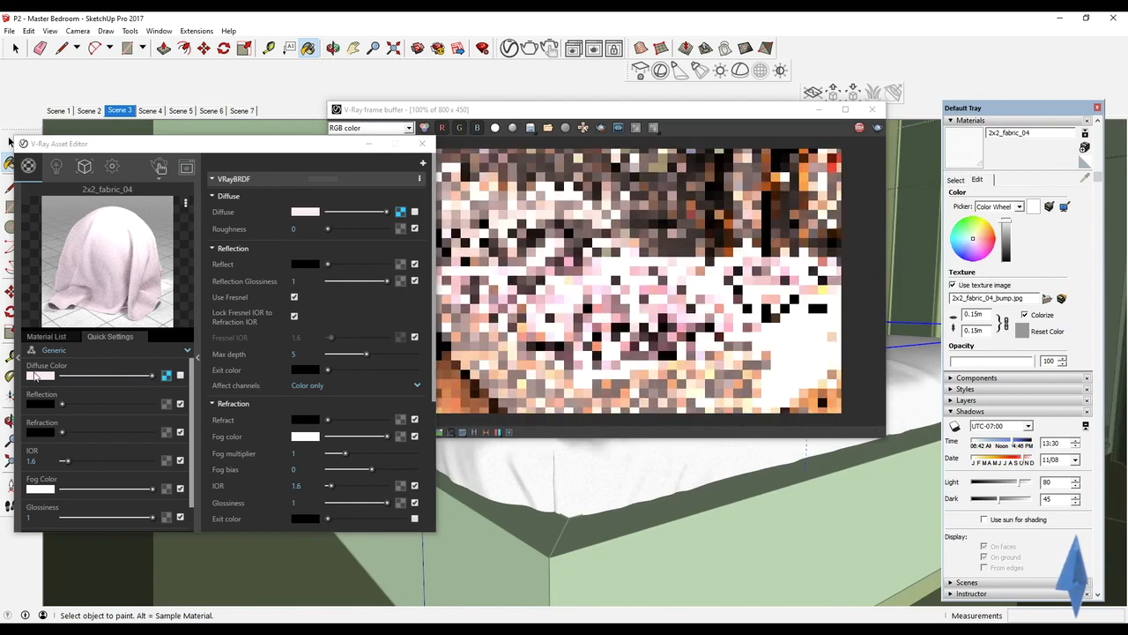
Step: Change the diffuse color of 2x2_fabric_04 to a salmon red
left_click(41, 375)
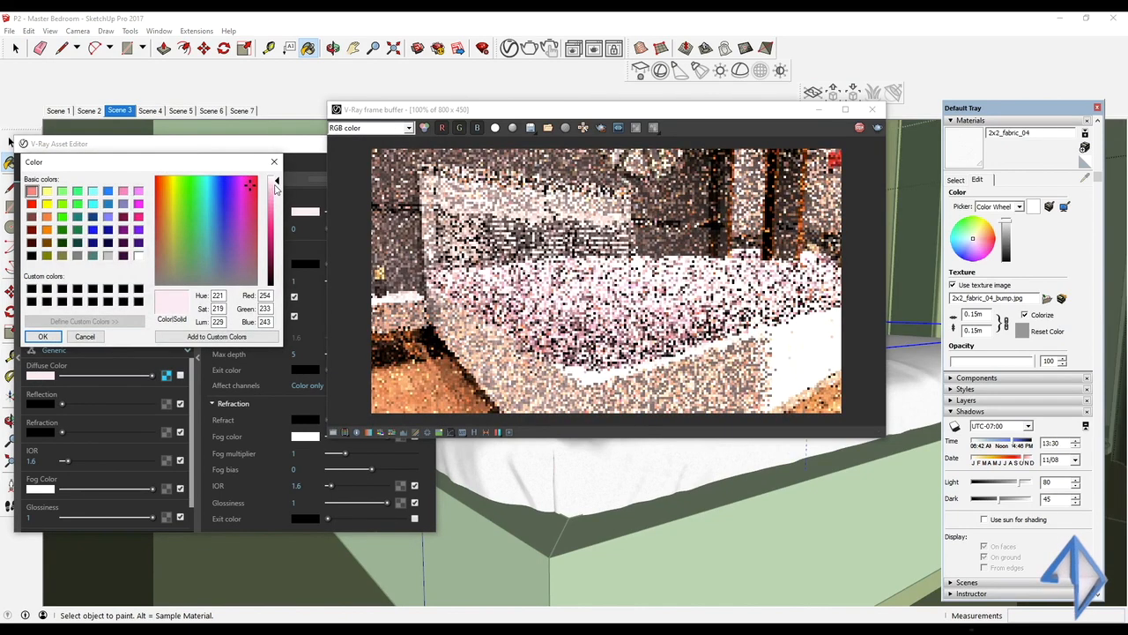
left_click_drag(251, 186, 276, 204)
left_click(43, 336)
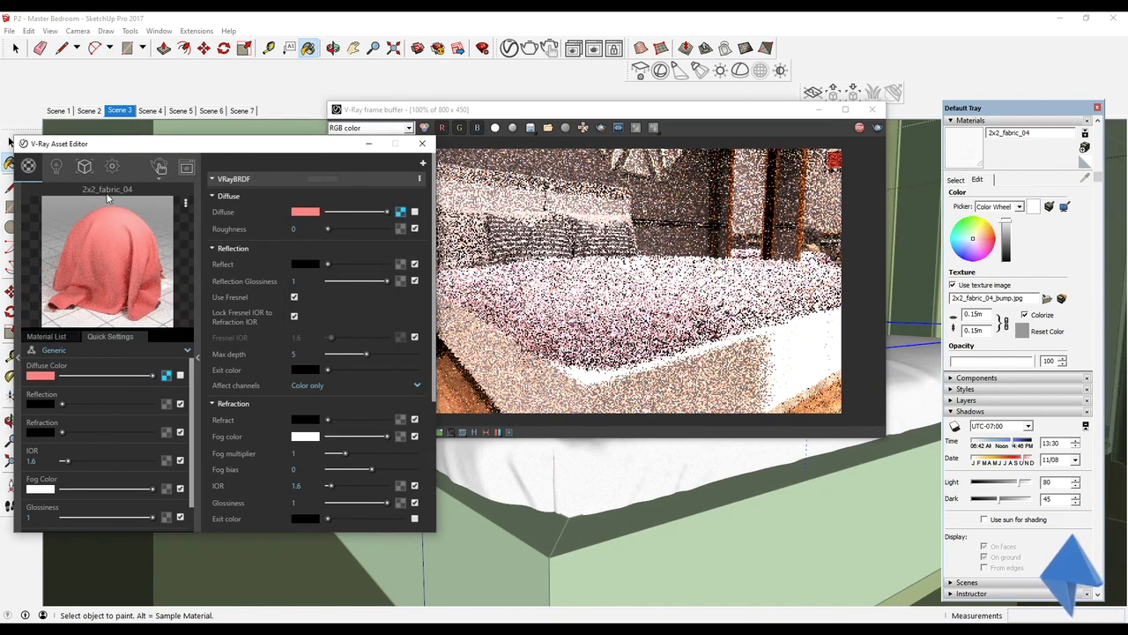
Step: Return to the V-Ray Fur#1 geometry settings and increase the fur length to 3.04
left_click(112, 167)
left_click(85, 166)
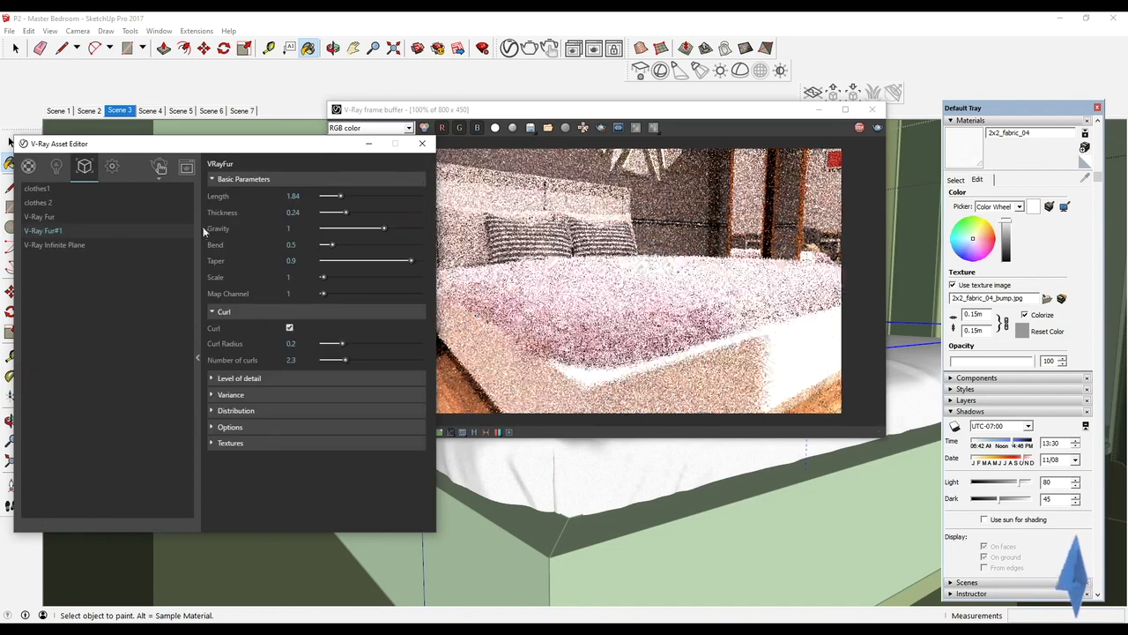
left_click_drag(340, 196, 344, 196)
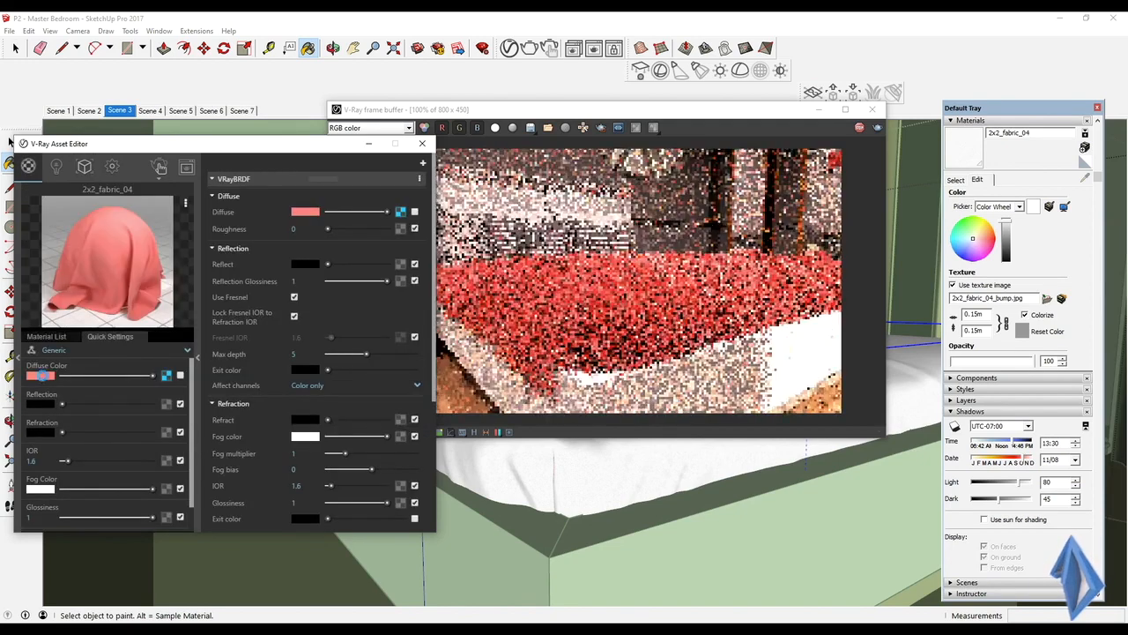
Step: Lighten the diffuse color of 2x2_fabric_04 to a soft light pink, keeping the red hue
left_click(40, 376)
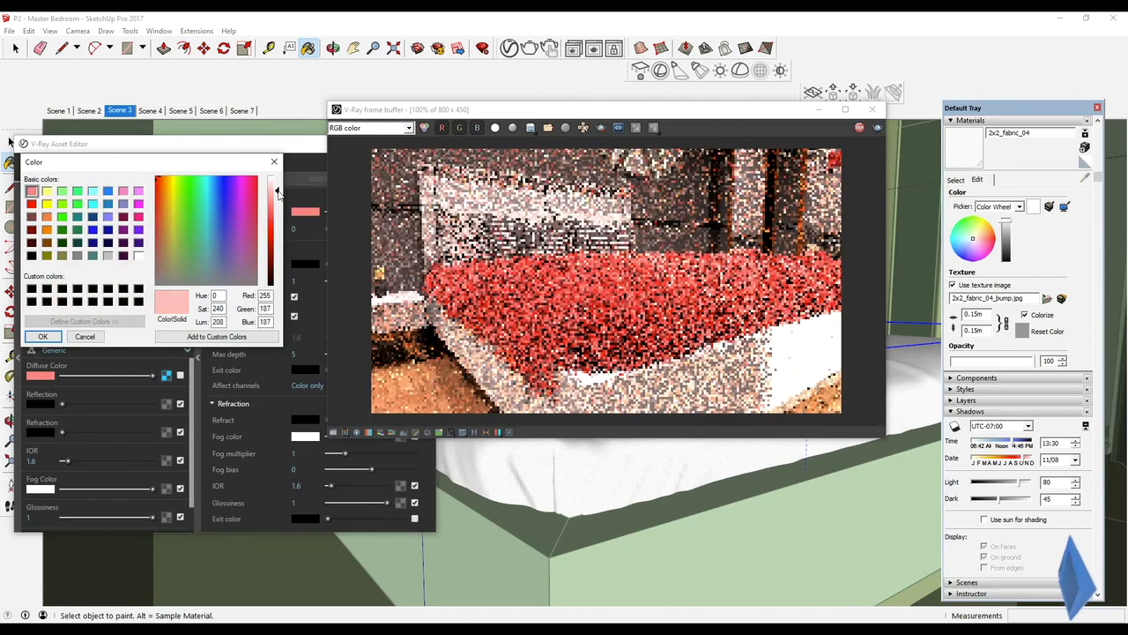
left_click_drag(277, 205, 277, 185)
left_click(42, 336)
Step: Set V-Ray Fur#1 to length 2.8, thickness 0.29, curl radius 0.3 and 3.3 as the number of curls
left_click(111, 167)
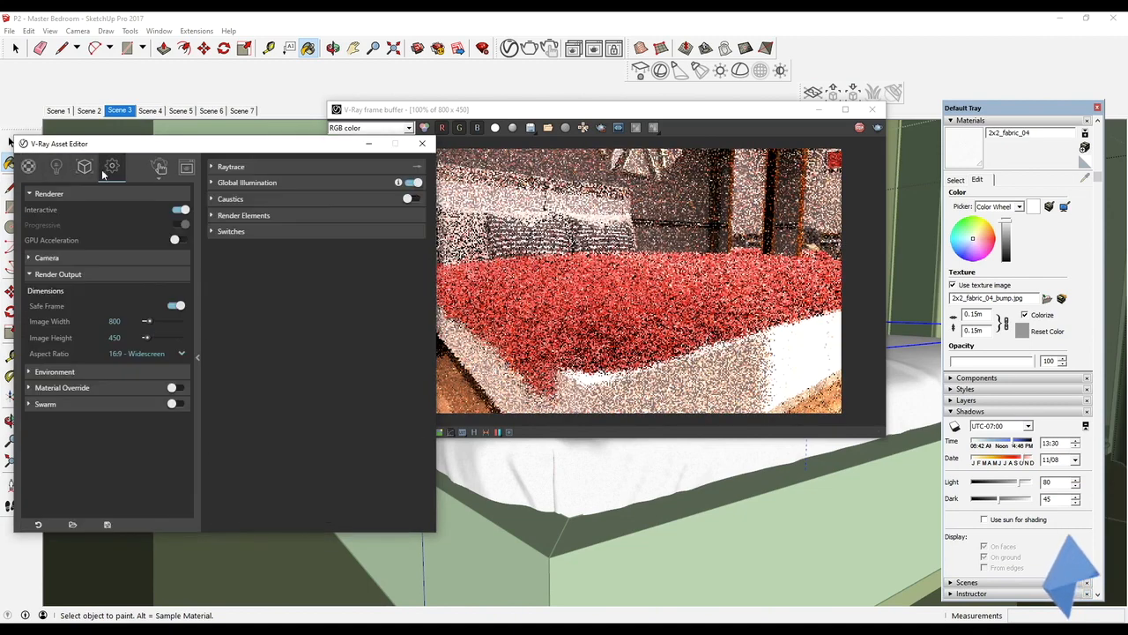
left_click(85, 167)
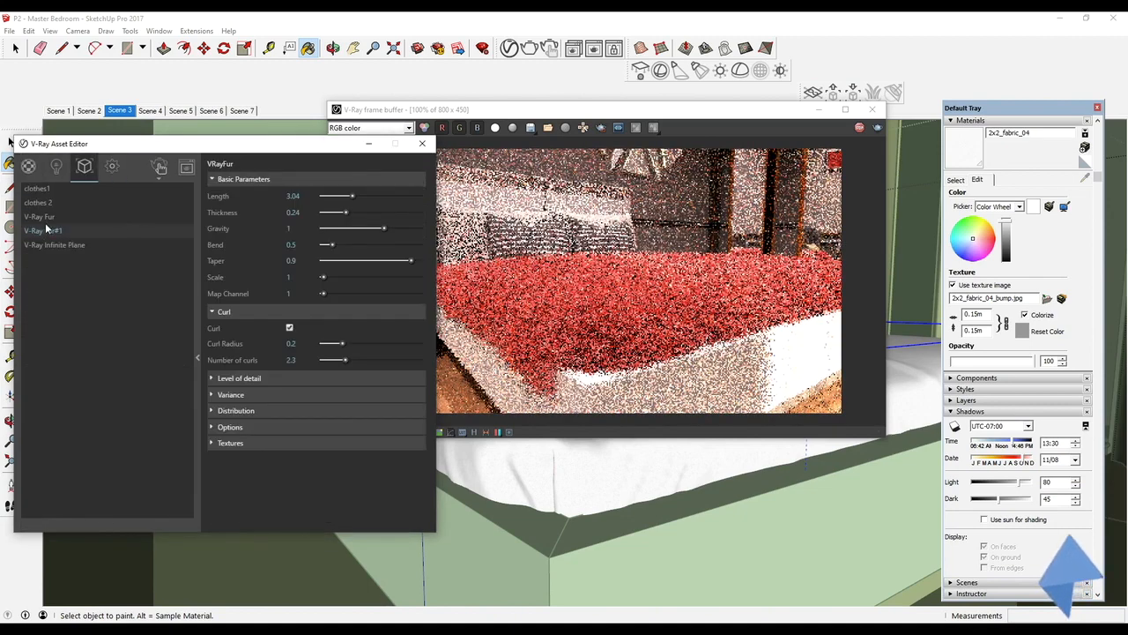
left_click(534, 508)
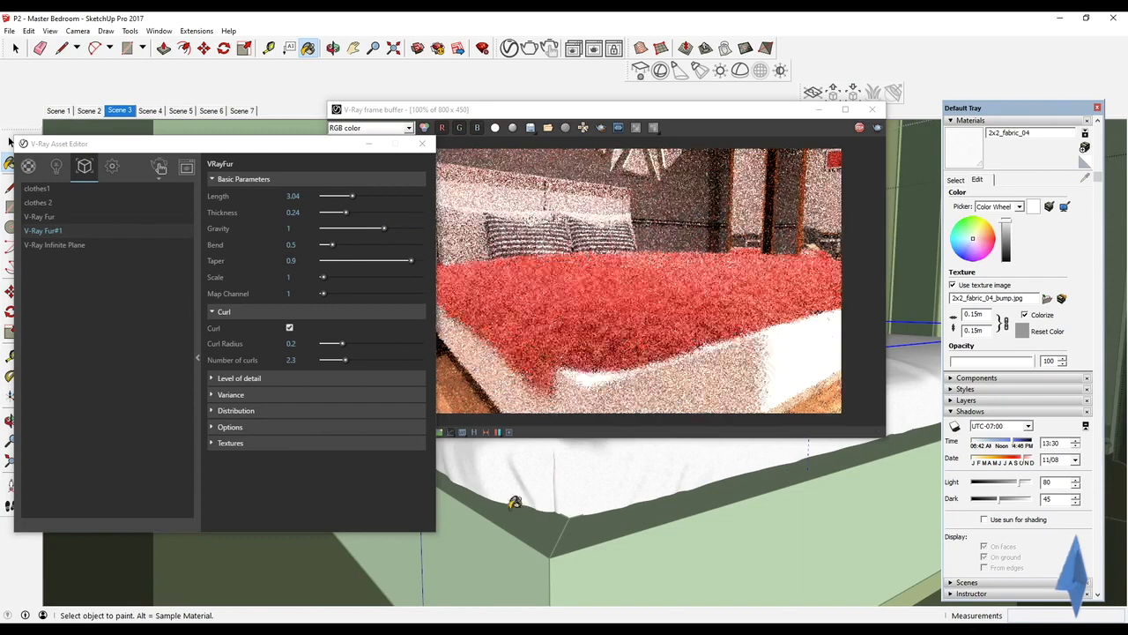
left_click_drag(351, 196, 355, 196)
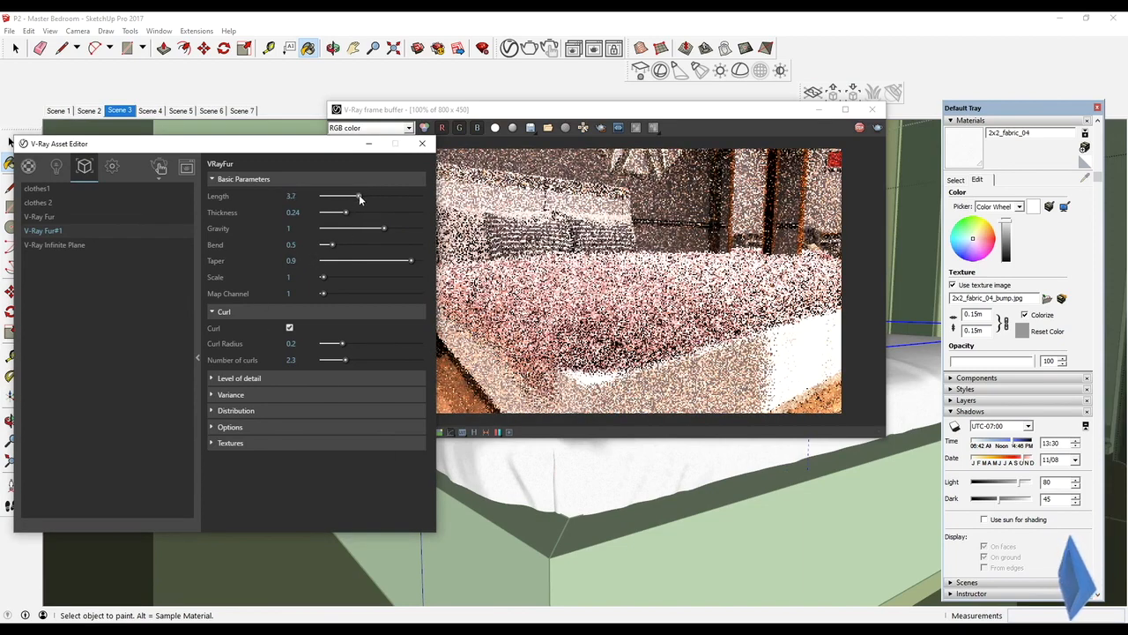
left_click_drag(342, 343, 354, 362)
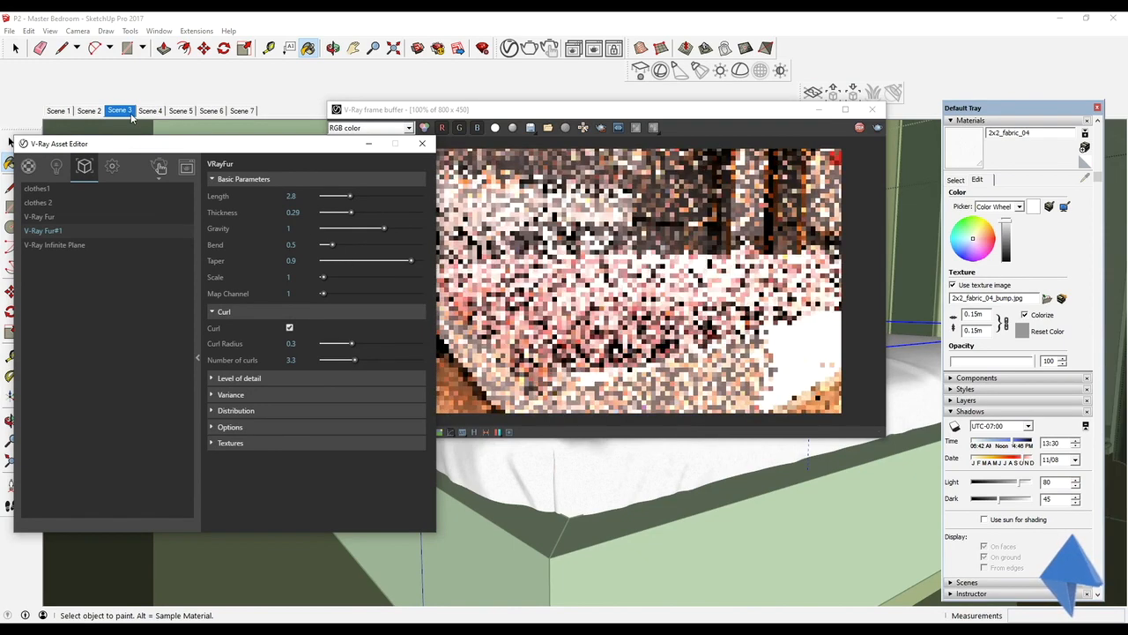
Step: Show the interactive render from Scene 1, disable the SunLight and collapse its settings
left_click(62, 115)
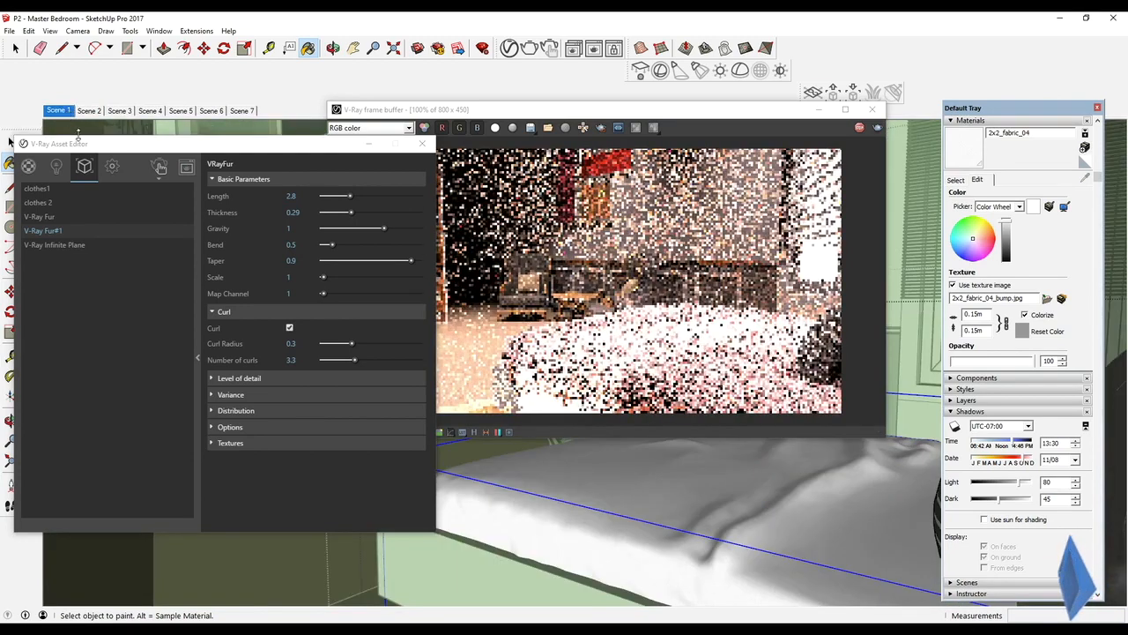
left_click(409, 130)
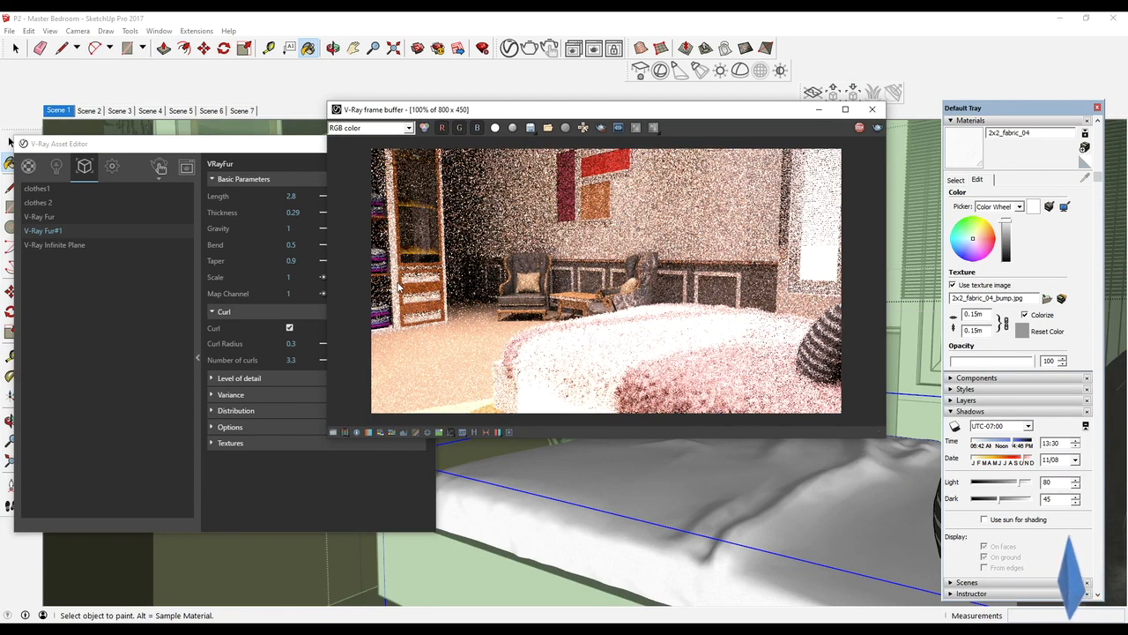
left_click(55, 169)
left_click(38, 188)
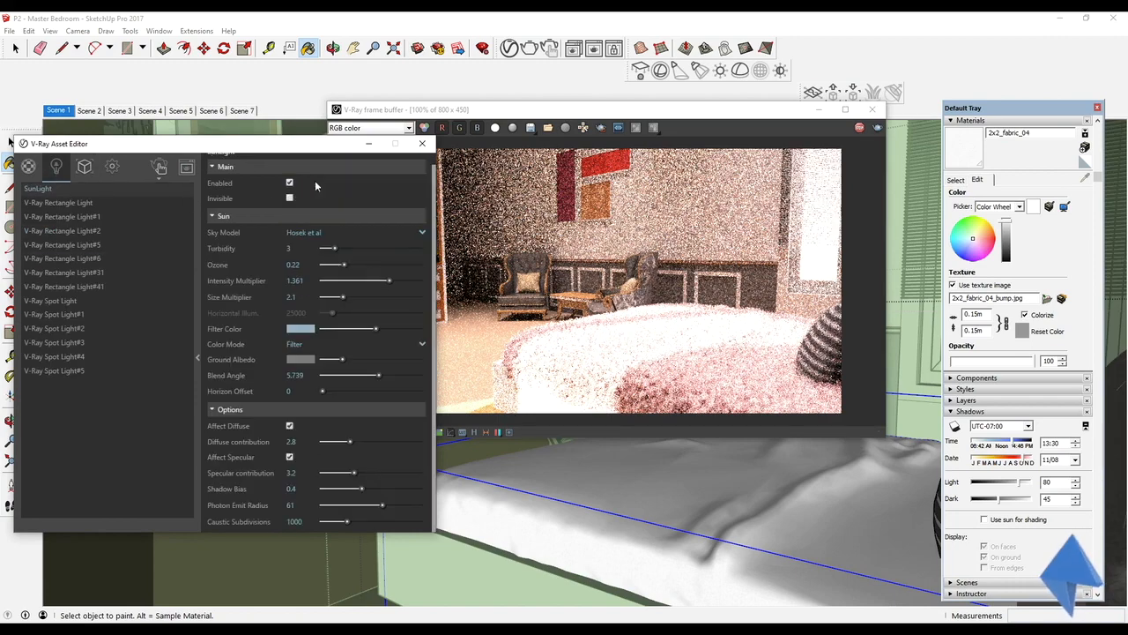
left_click(289, 185)
left_click(199, 356)
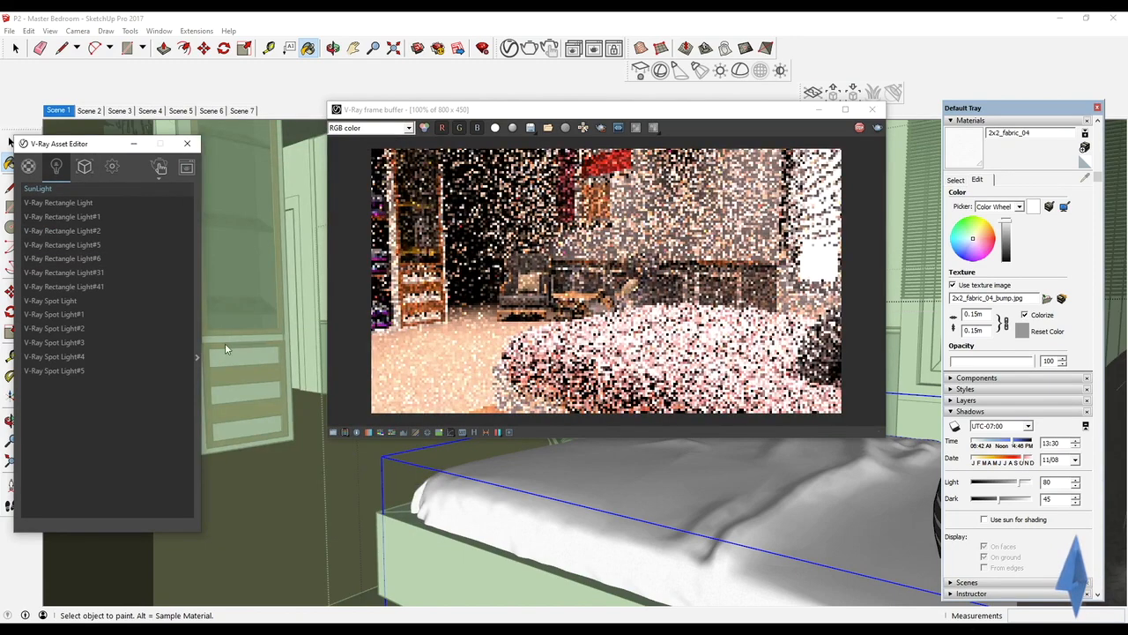
Step: Render the room from Scene 3 and examine the result in the maximized frame buffer at 200% zoom
left_click(118, 111)
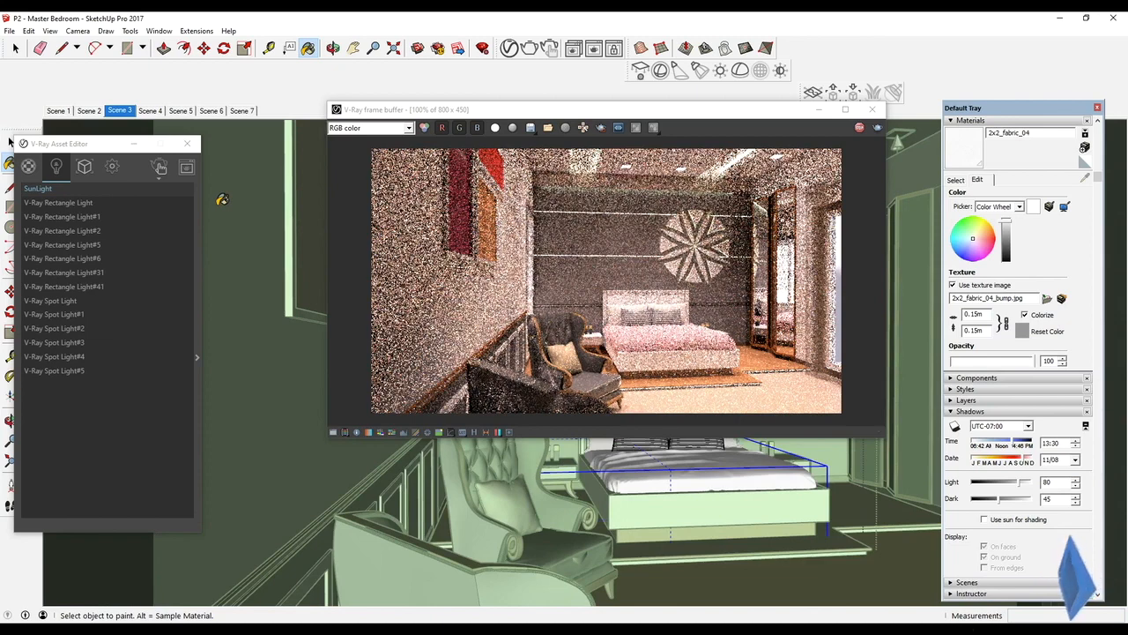
left_click_drag(523, 116, 401, 233)
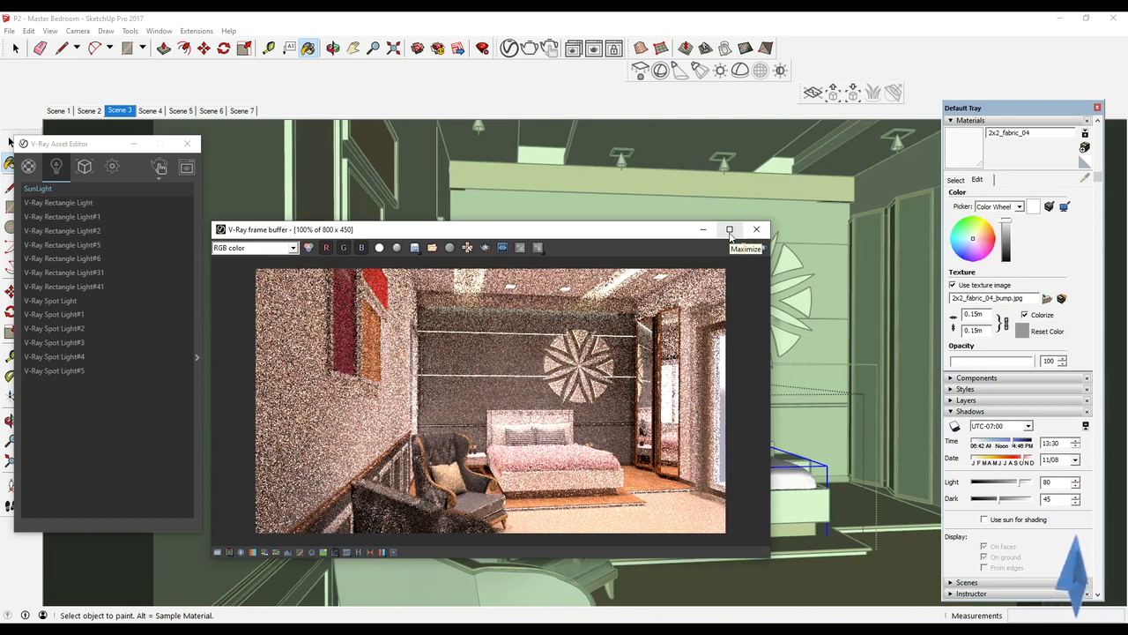
left_click(730, 231)
scroll(617, 275, "up", 2)
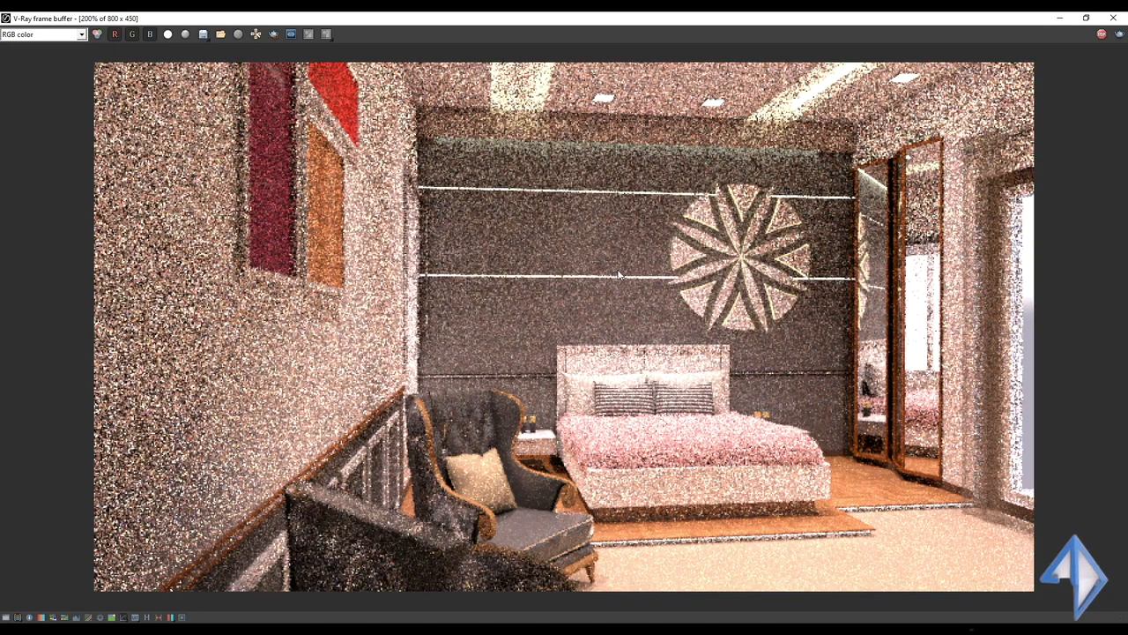